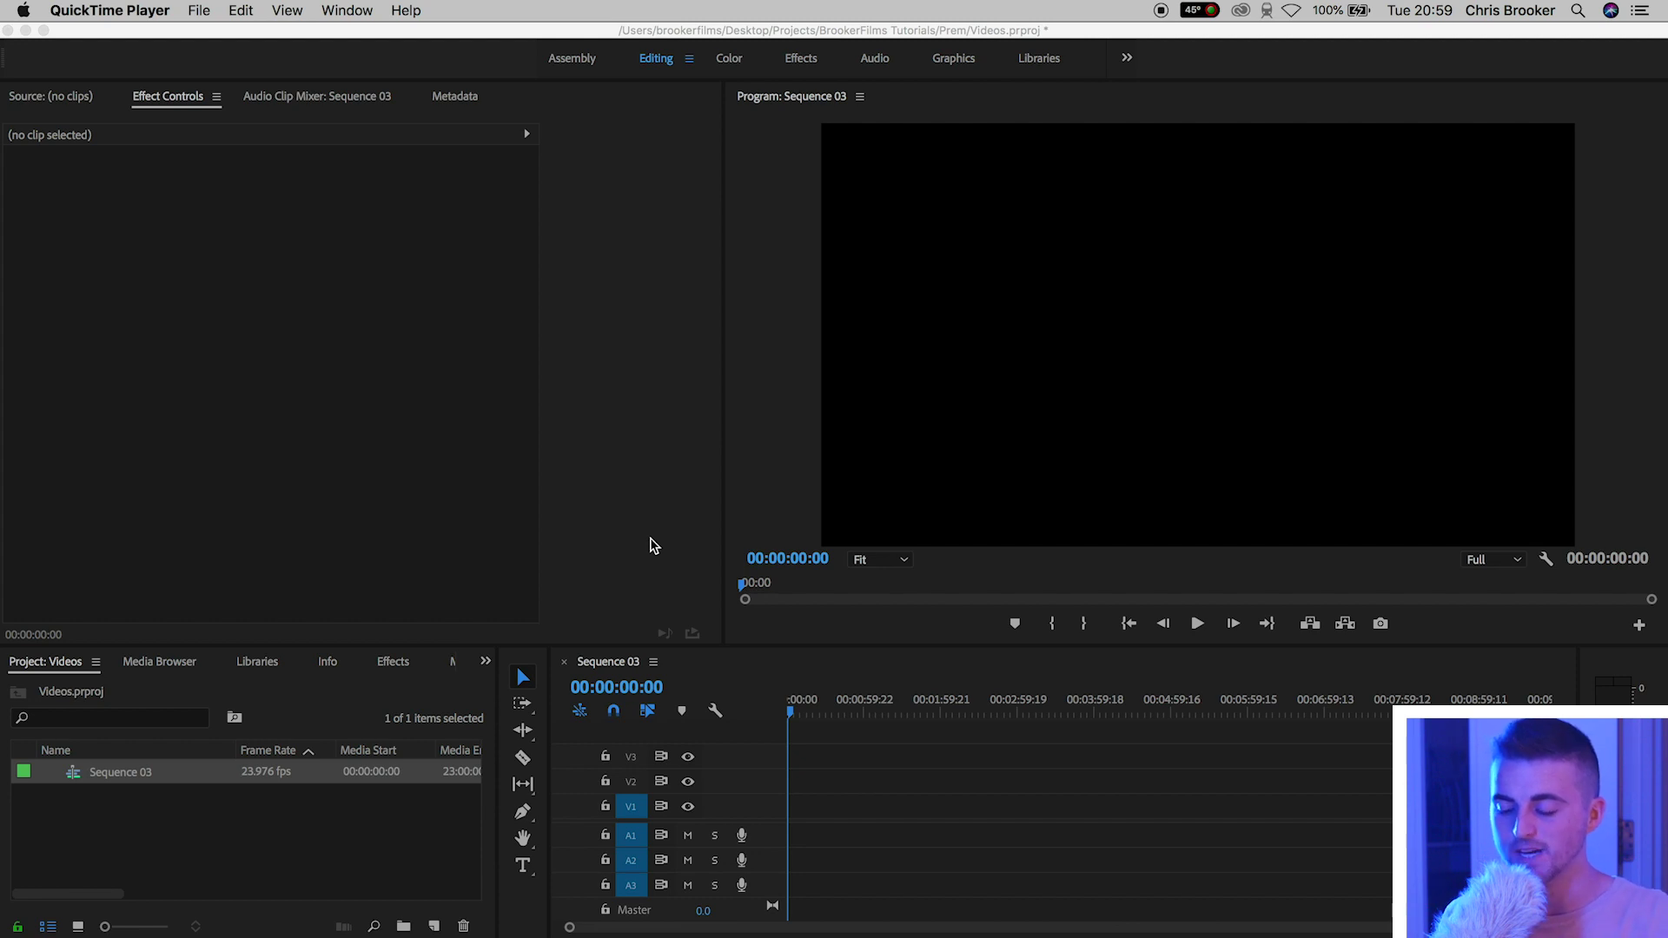
Step: Create a new legacy title with the default name Title 03
left_click(868, 767)
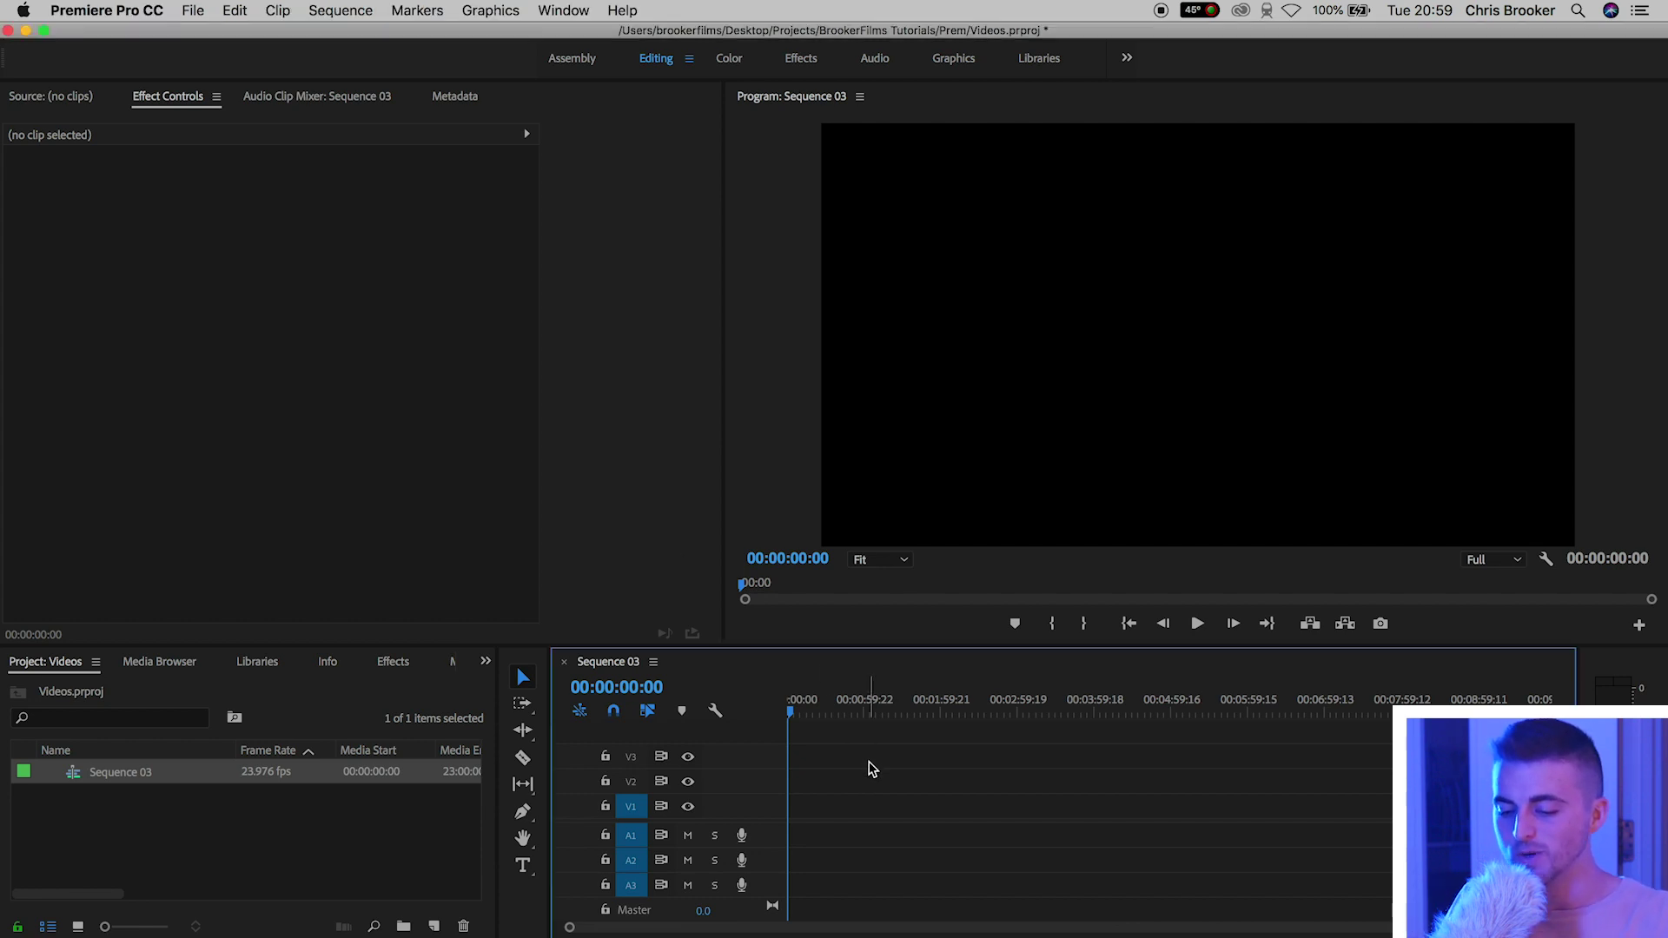
left_click(193, 10)
mouse_move(206, 36)
key("Right")
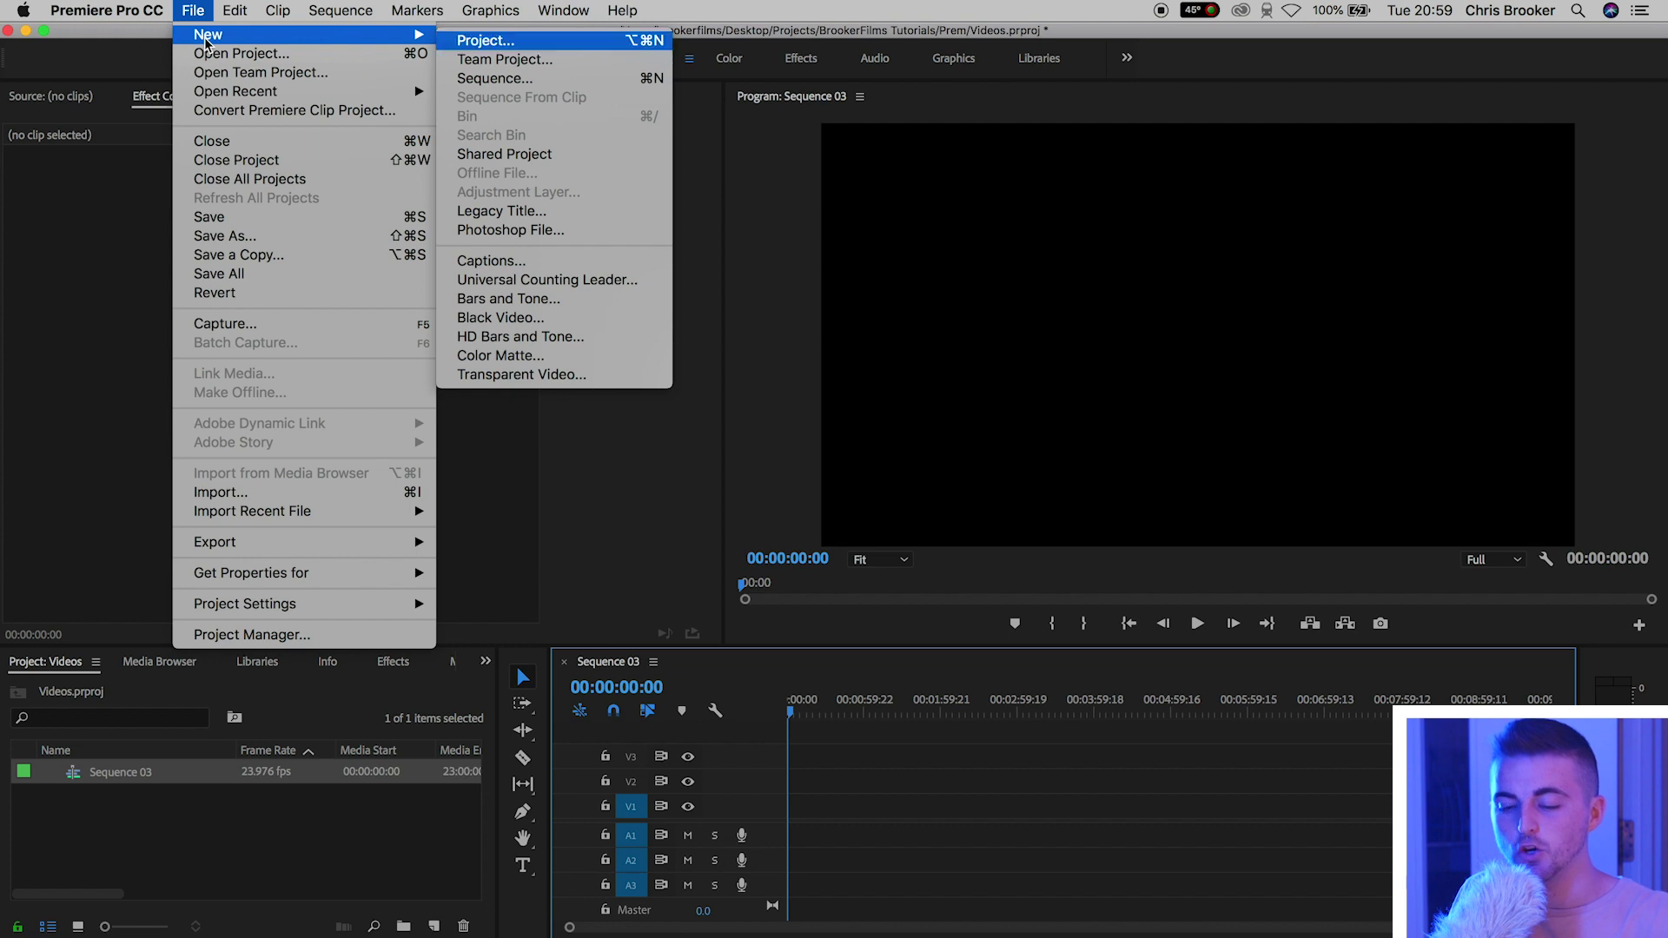
key("Down")
key("Down")
key("Down")
key("Down")
key("Down")
key("Up")
key("Return")
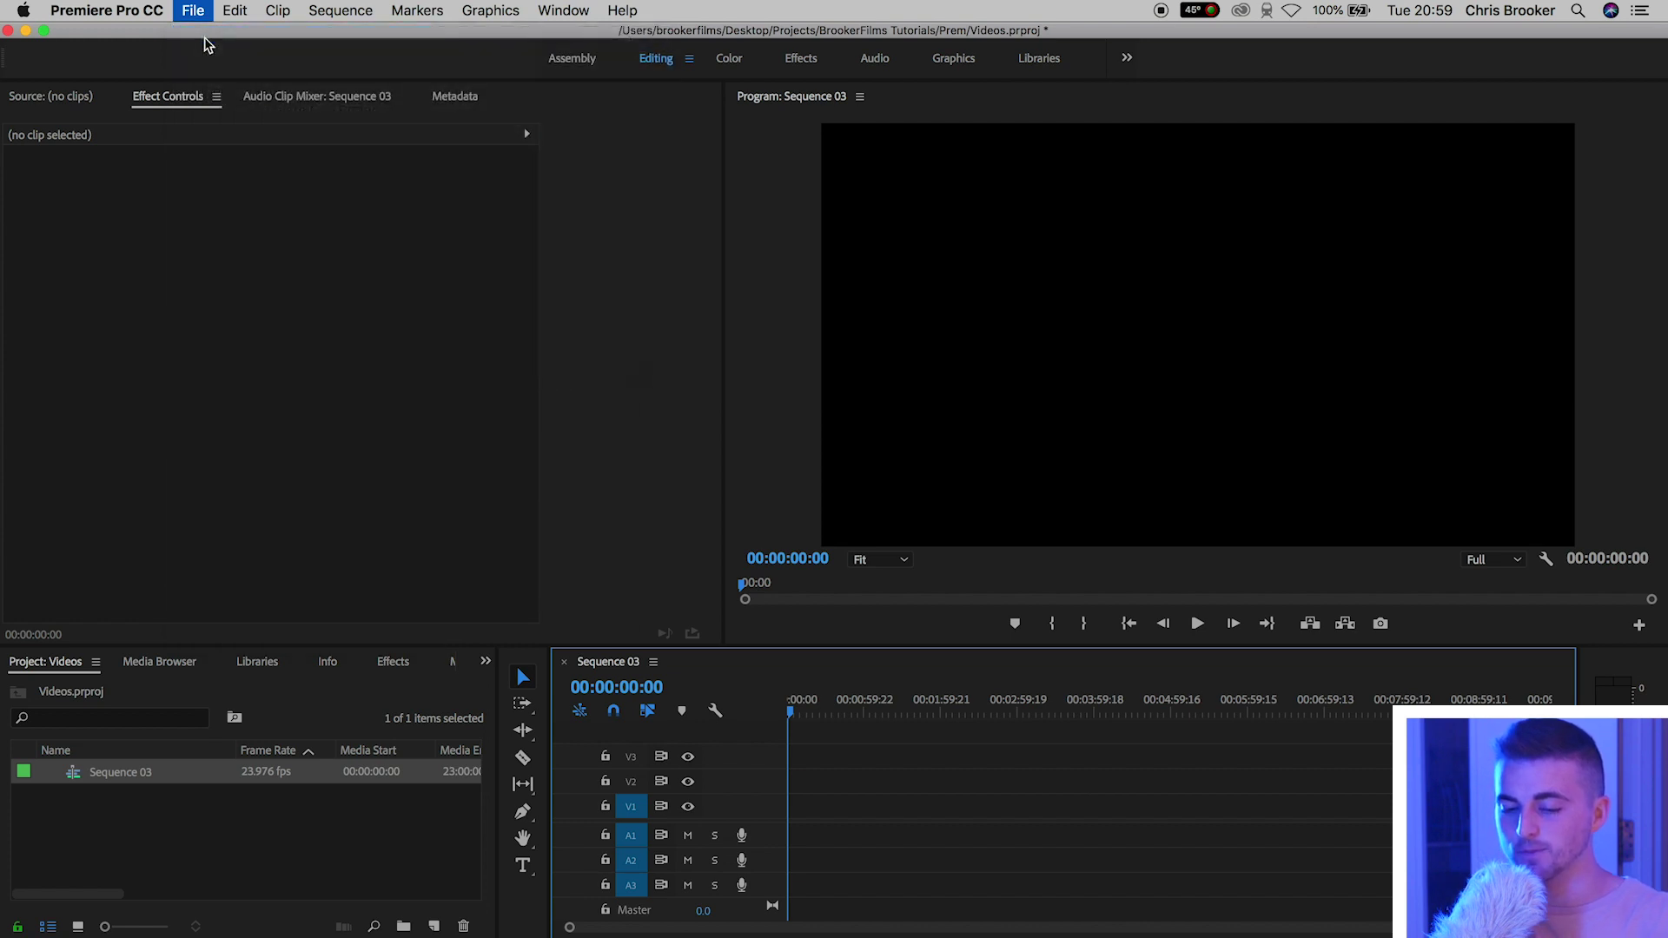
left_click(955, 593)
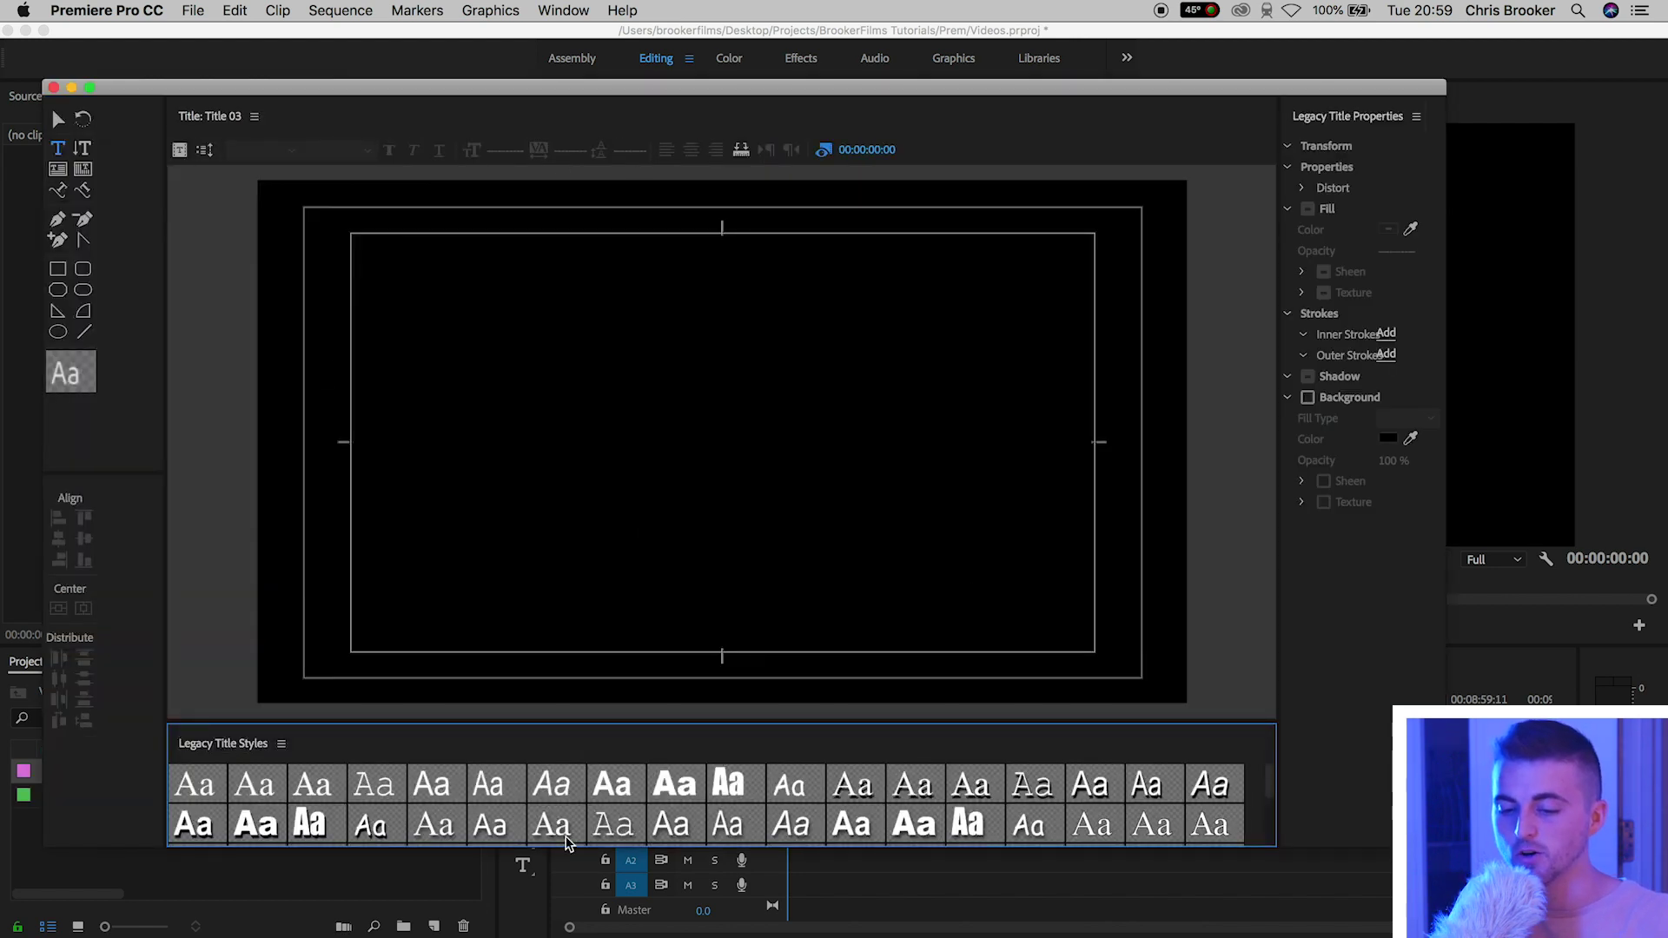
Step: Type BROOKER on the title and set it in Avenir Black at size 215
left_click(504, 476)
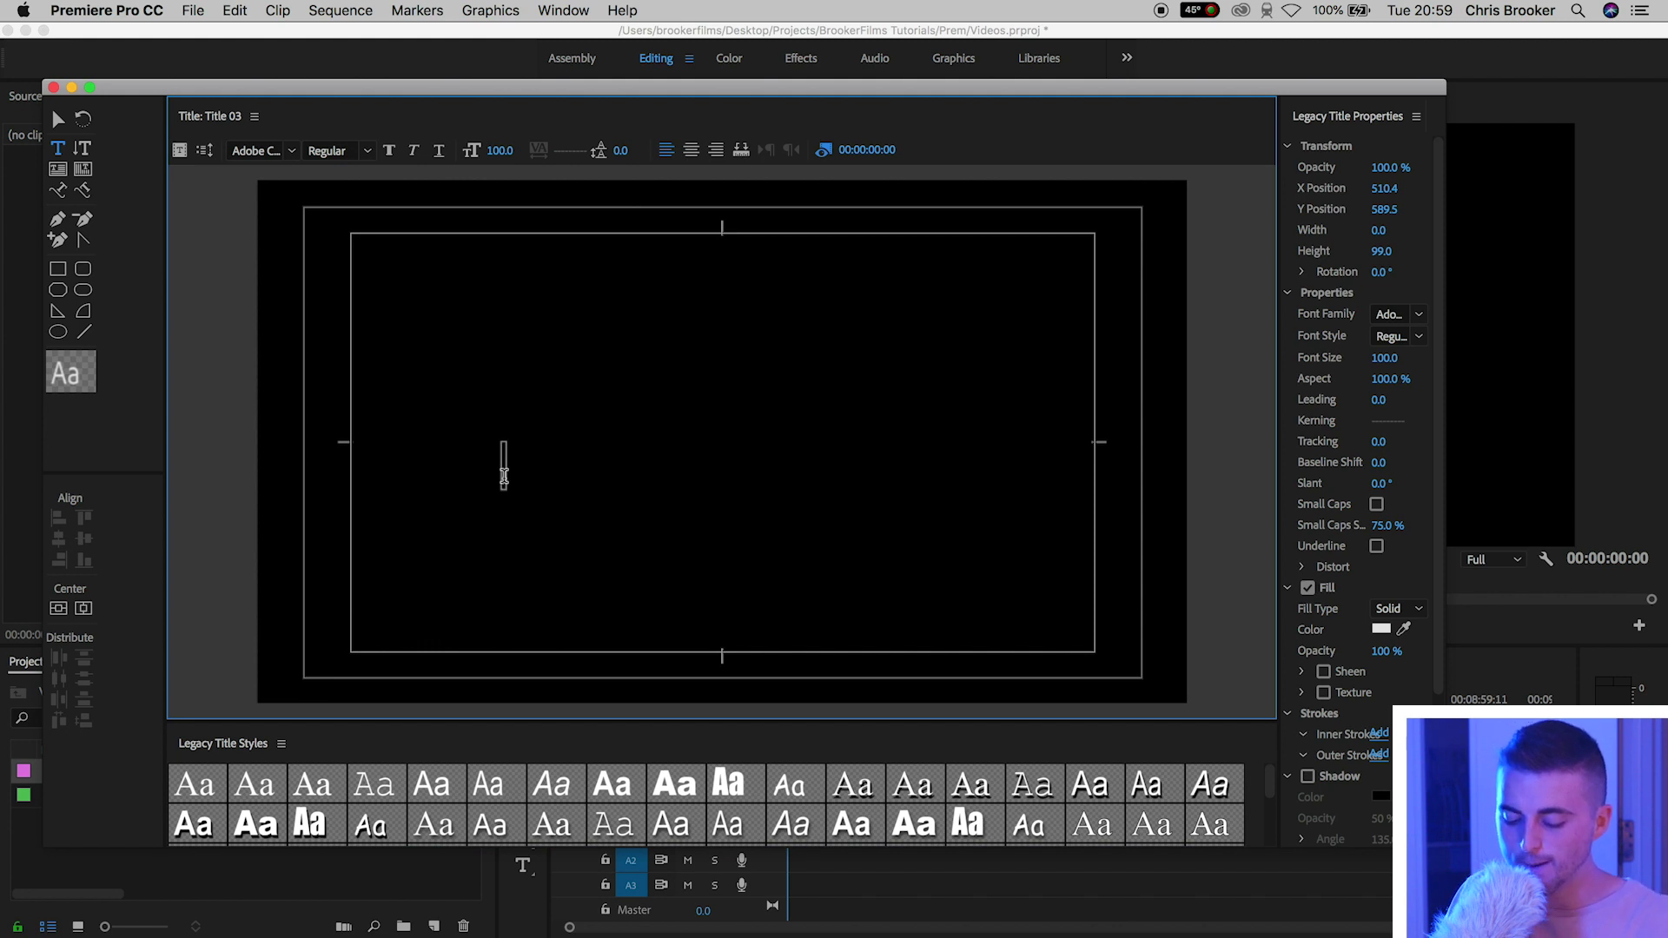
type("BROOKER")
key("super+a")
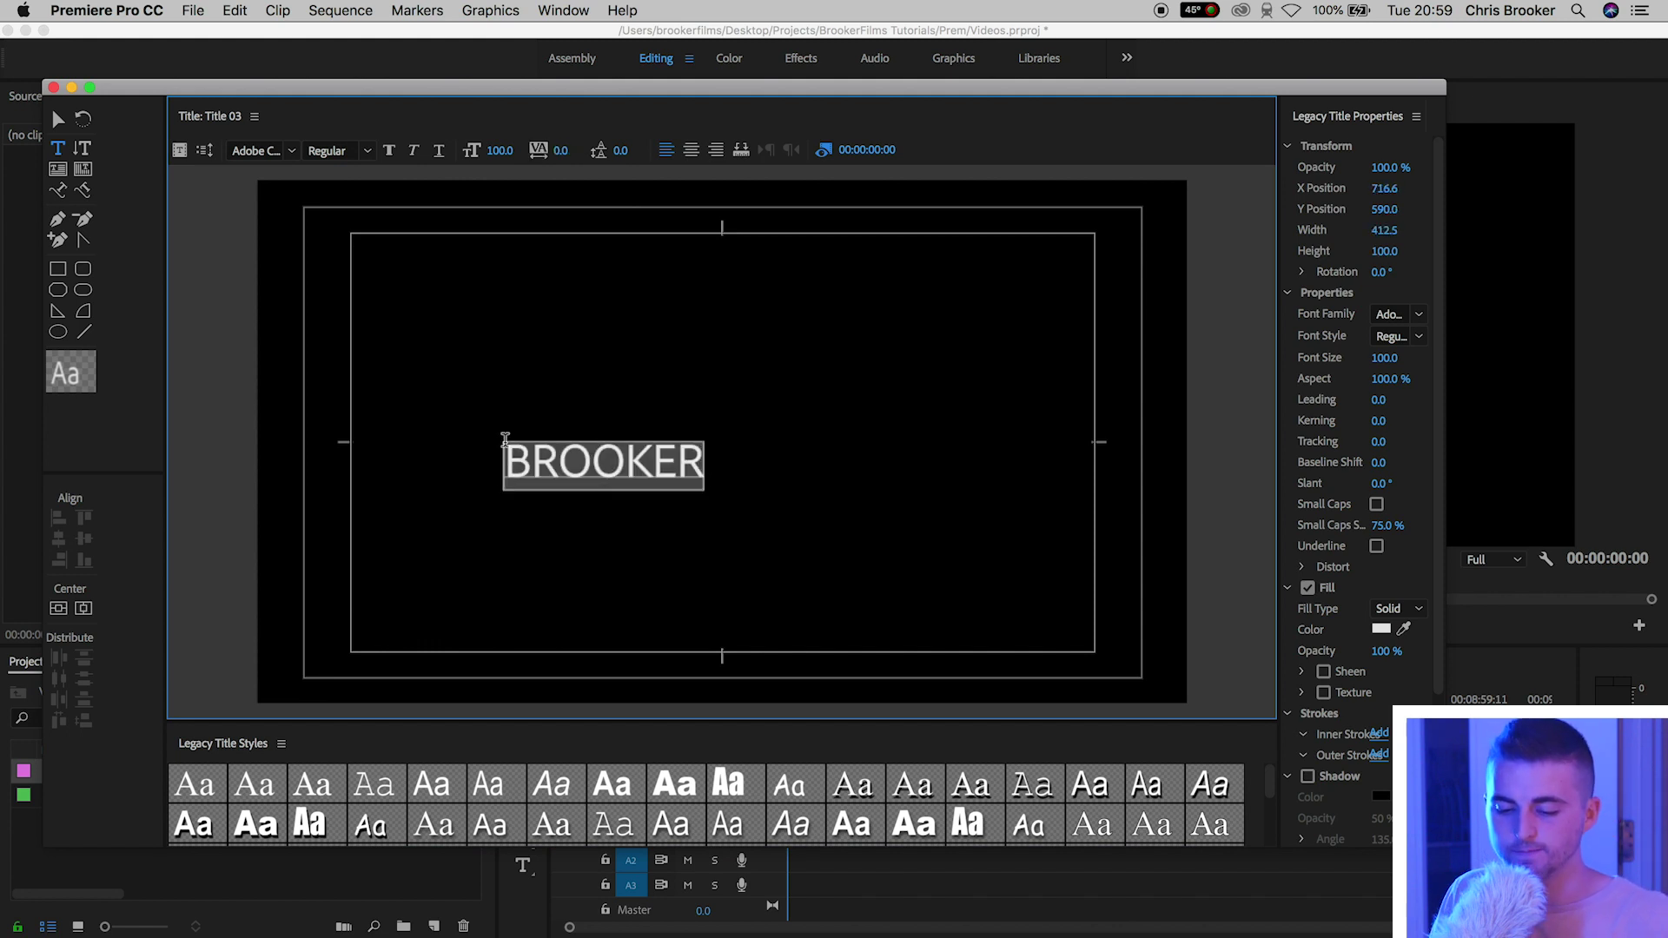
left_click(254, 150)
type("Avenir")
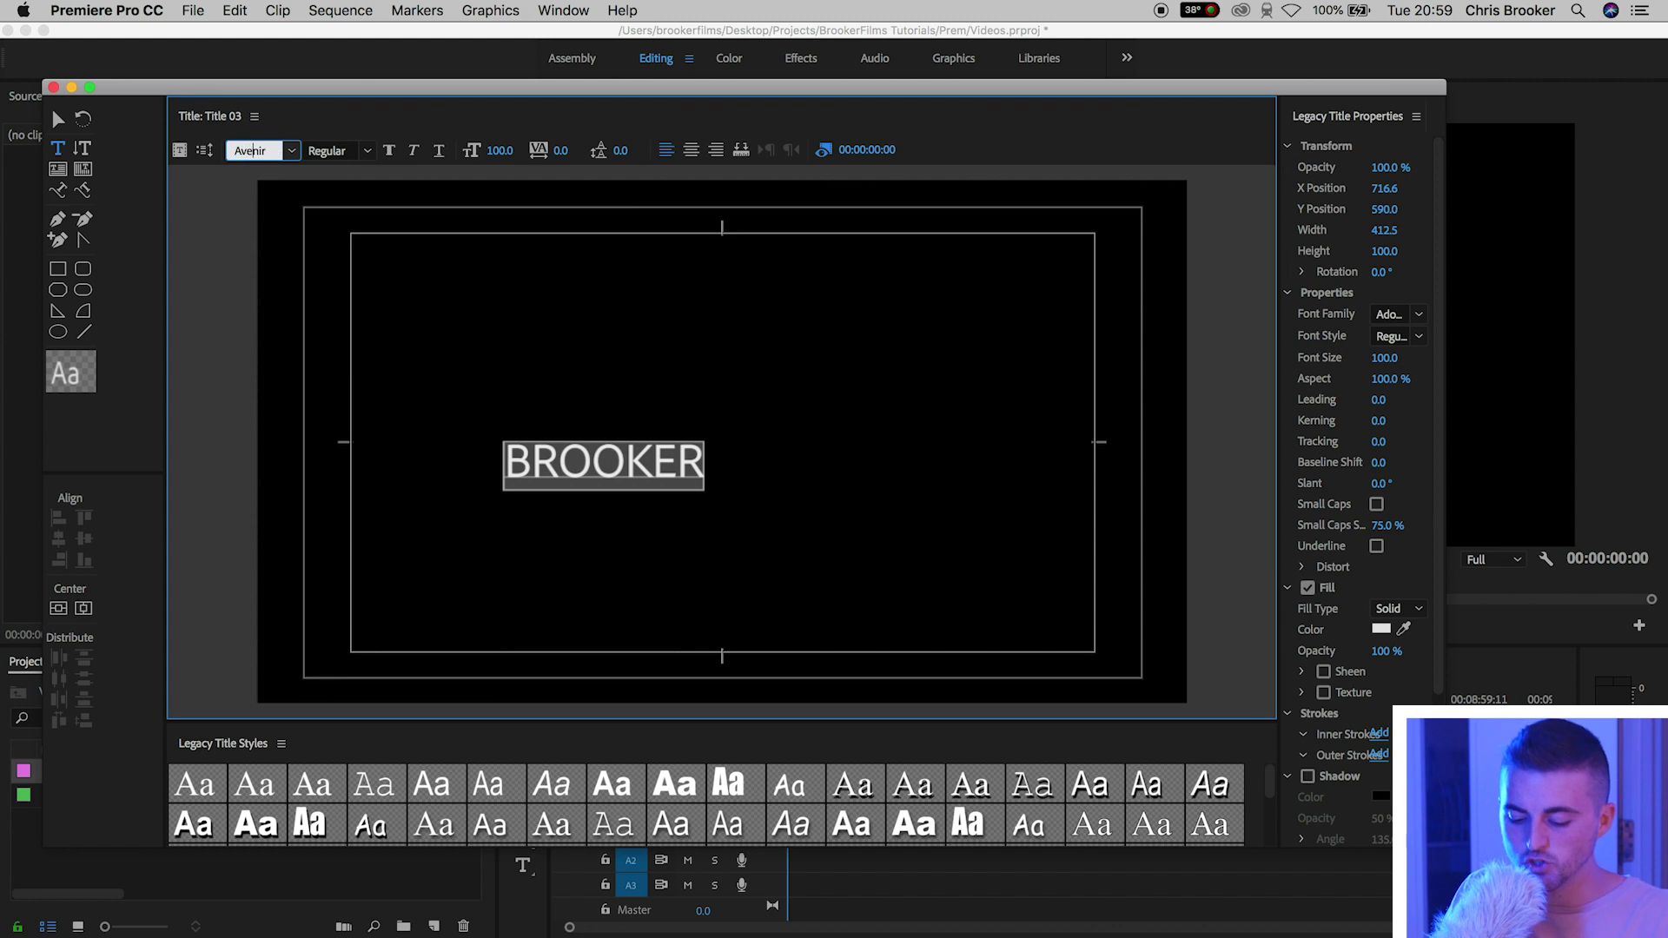
key("Return")
left_click(390, 151)
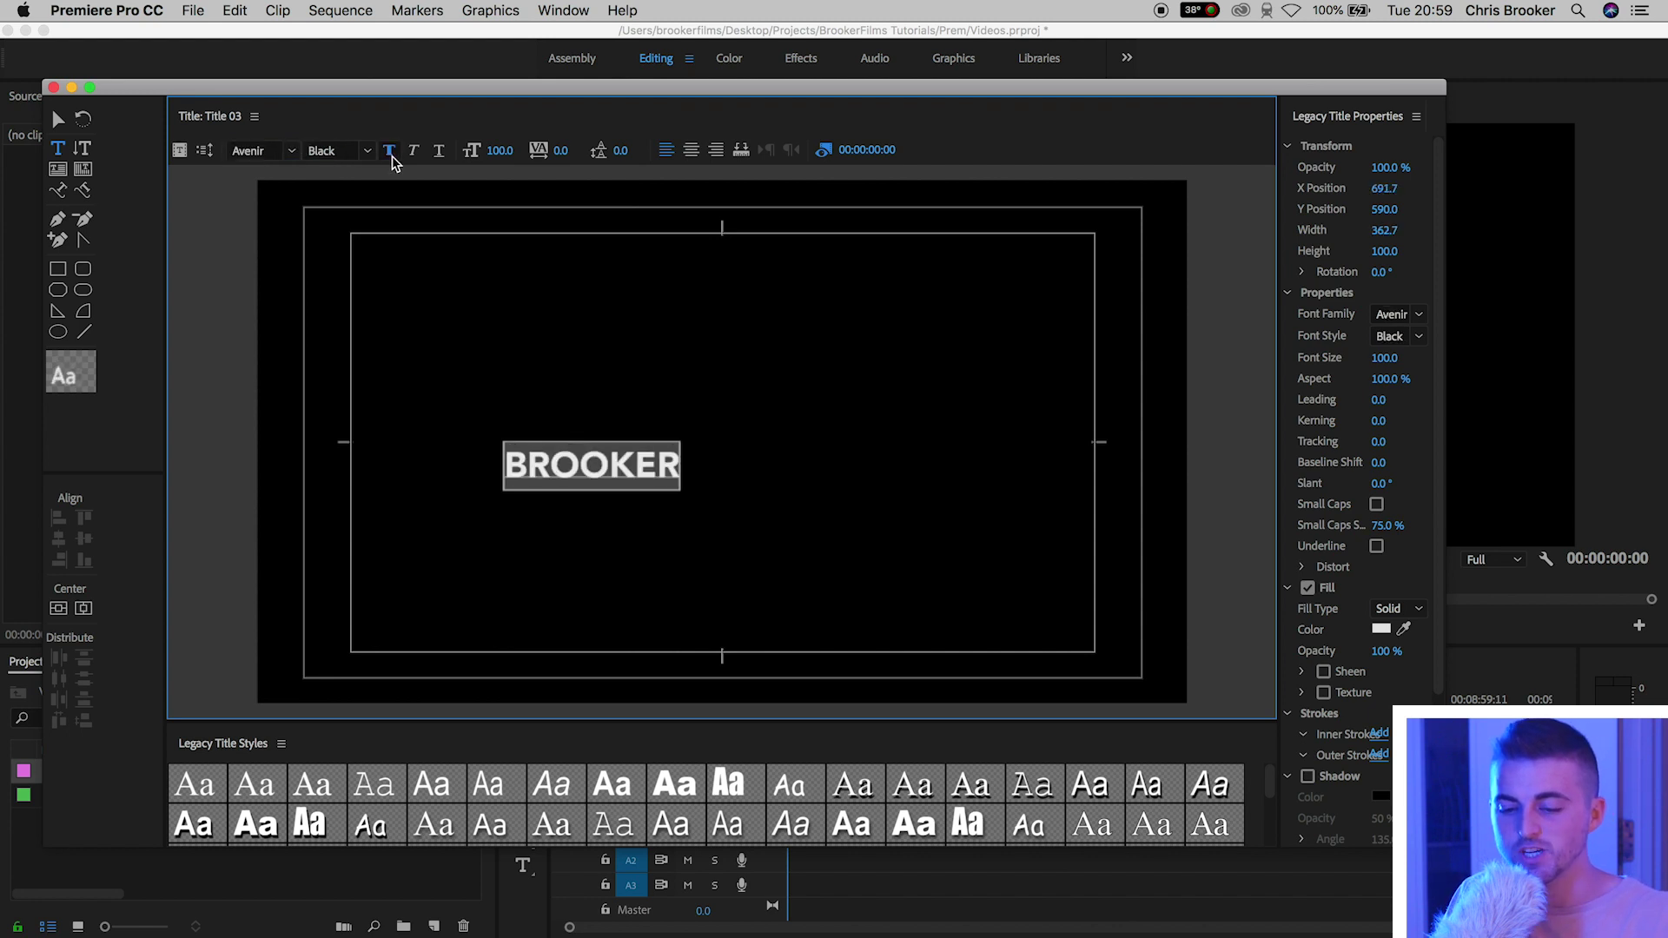
left_click_drag(495, 150, 532, 259)
Step: Give the text a white fill and centre it horizontally and vertically
left_click(1381, 638)
left_click(1382, 630)
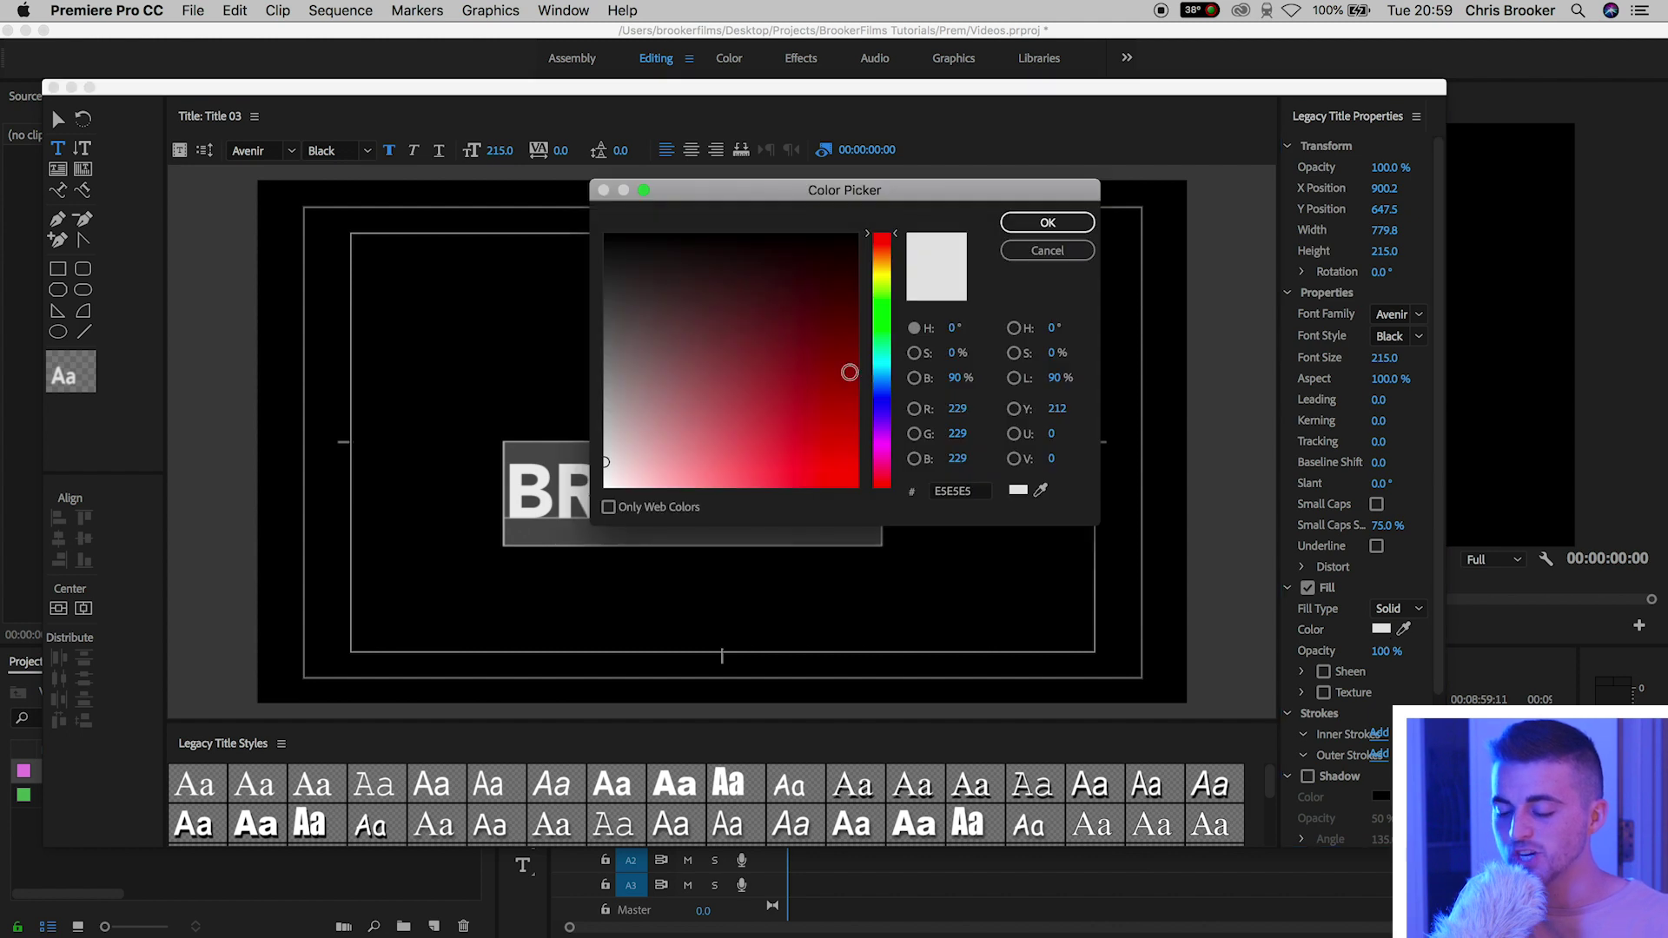
left_click(1048, 223)
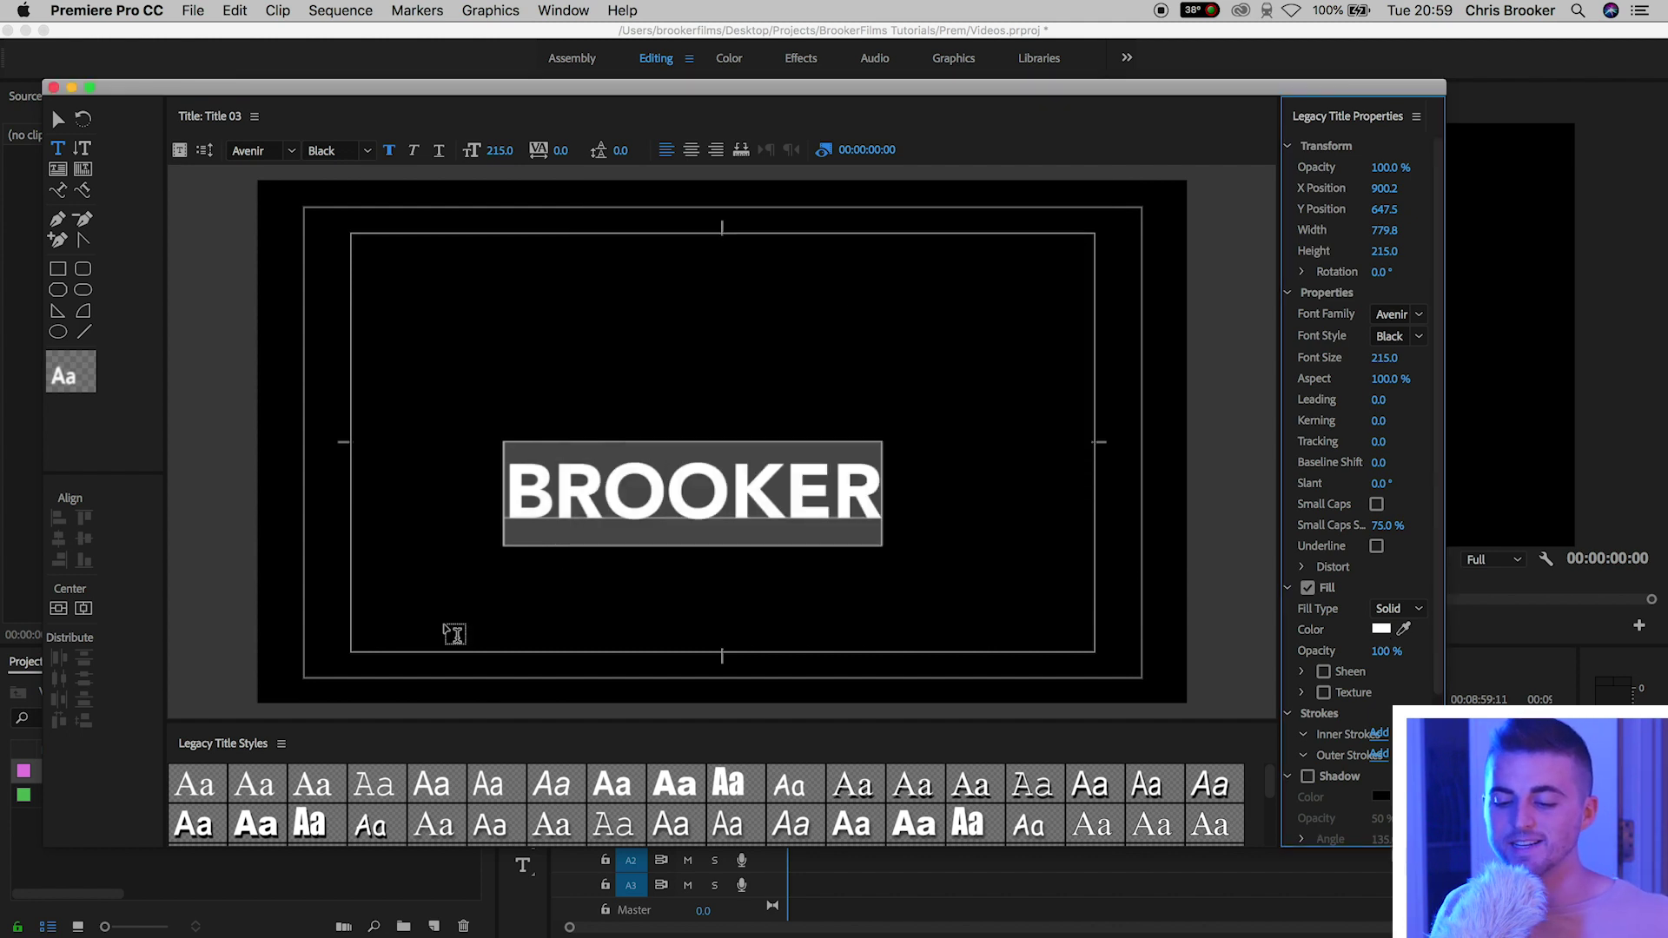
left_click(85, 609)
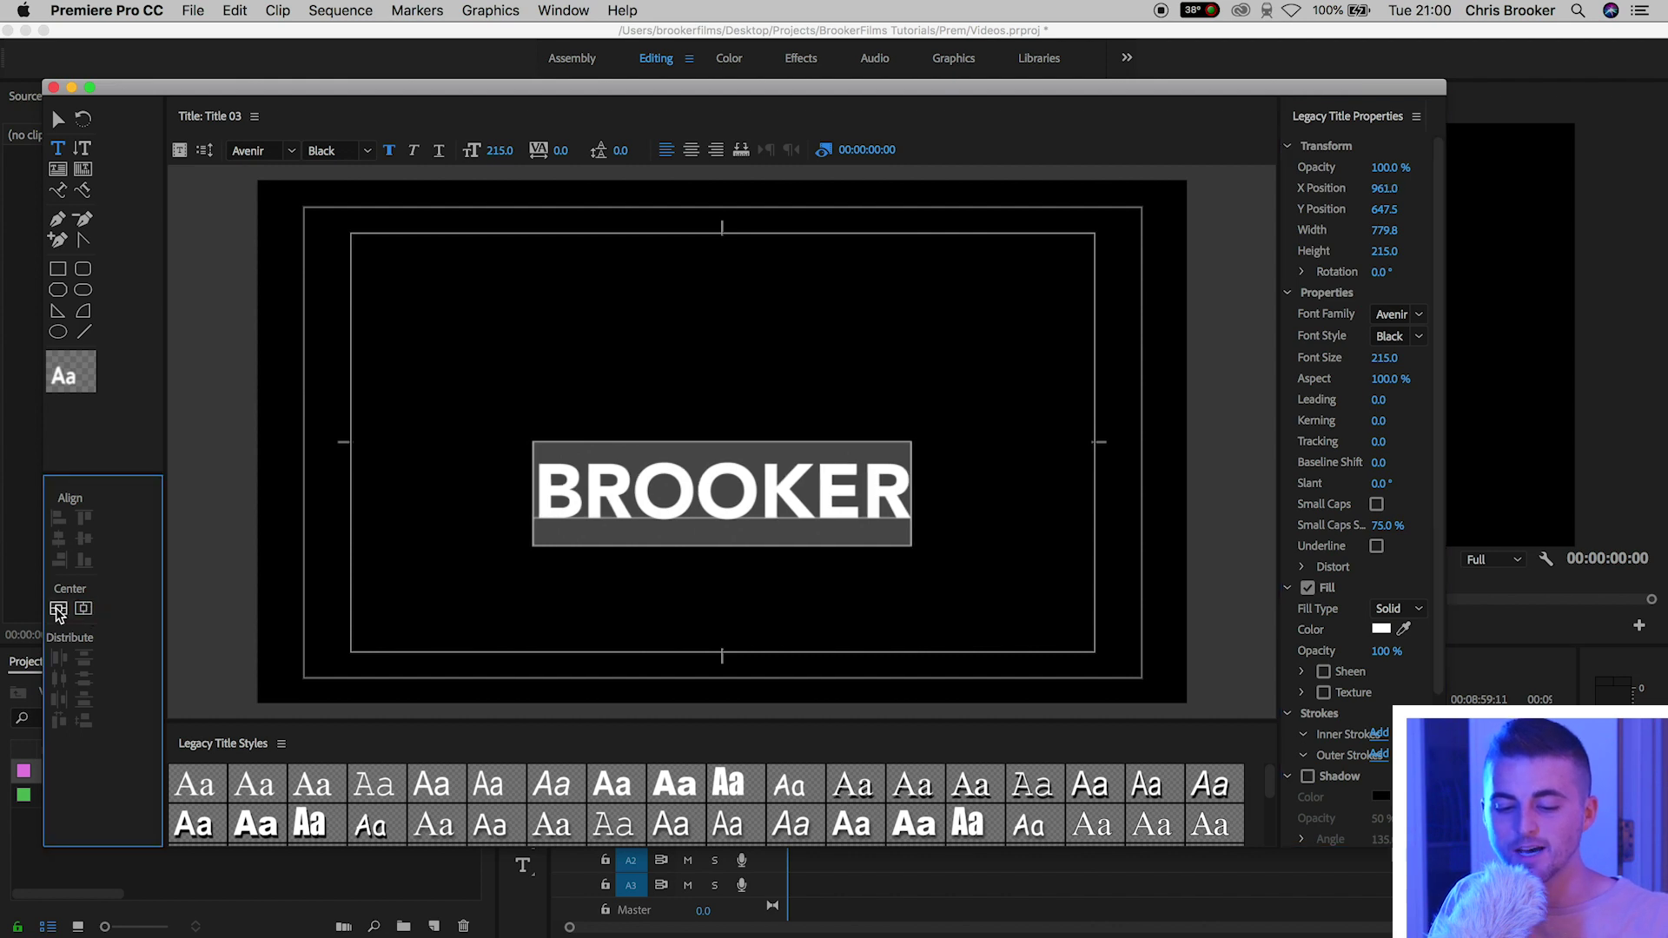
left_click(59, 609)
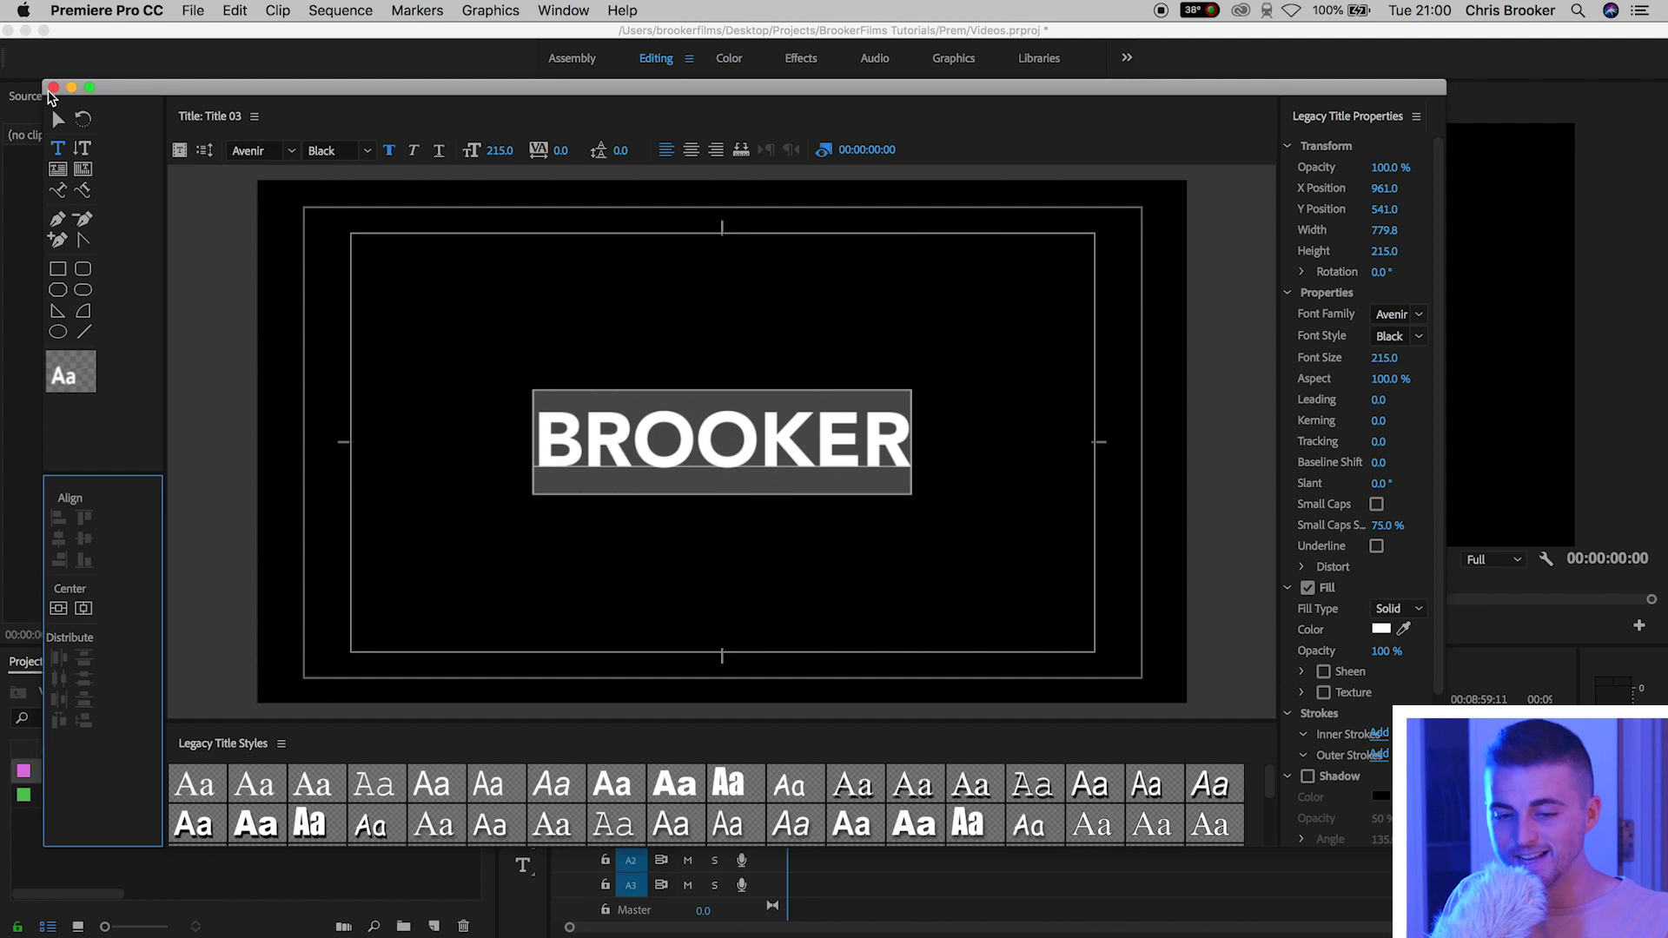
Step: Place Title 03 at the start of V1 in the sequence and lengthen the clip
left_click(53, 88)
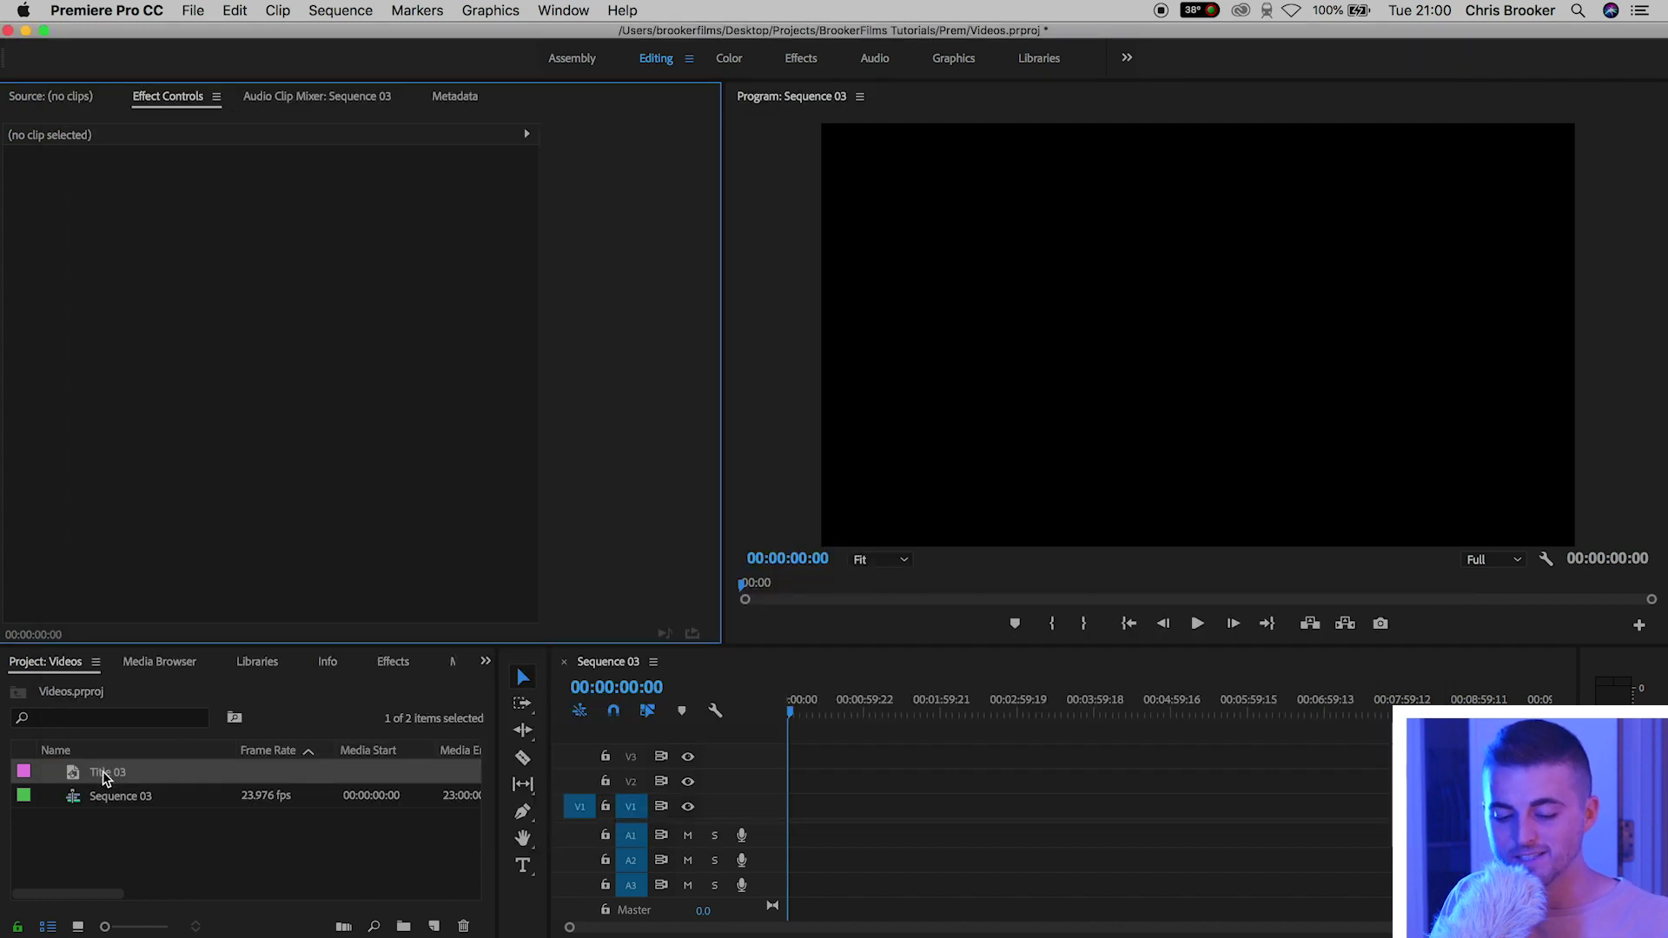
left_click_drag(104, 776, 781, 812)
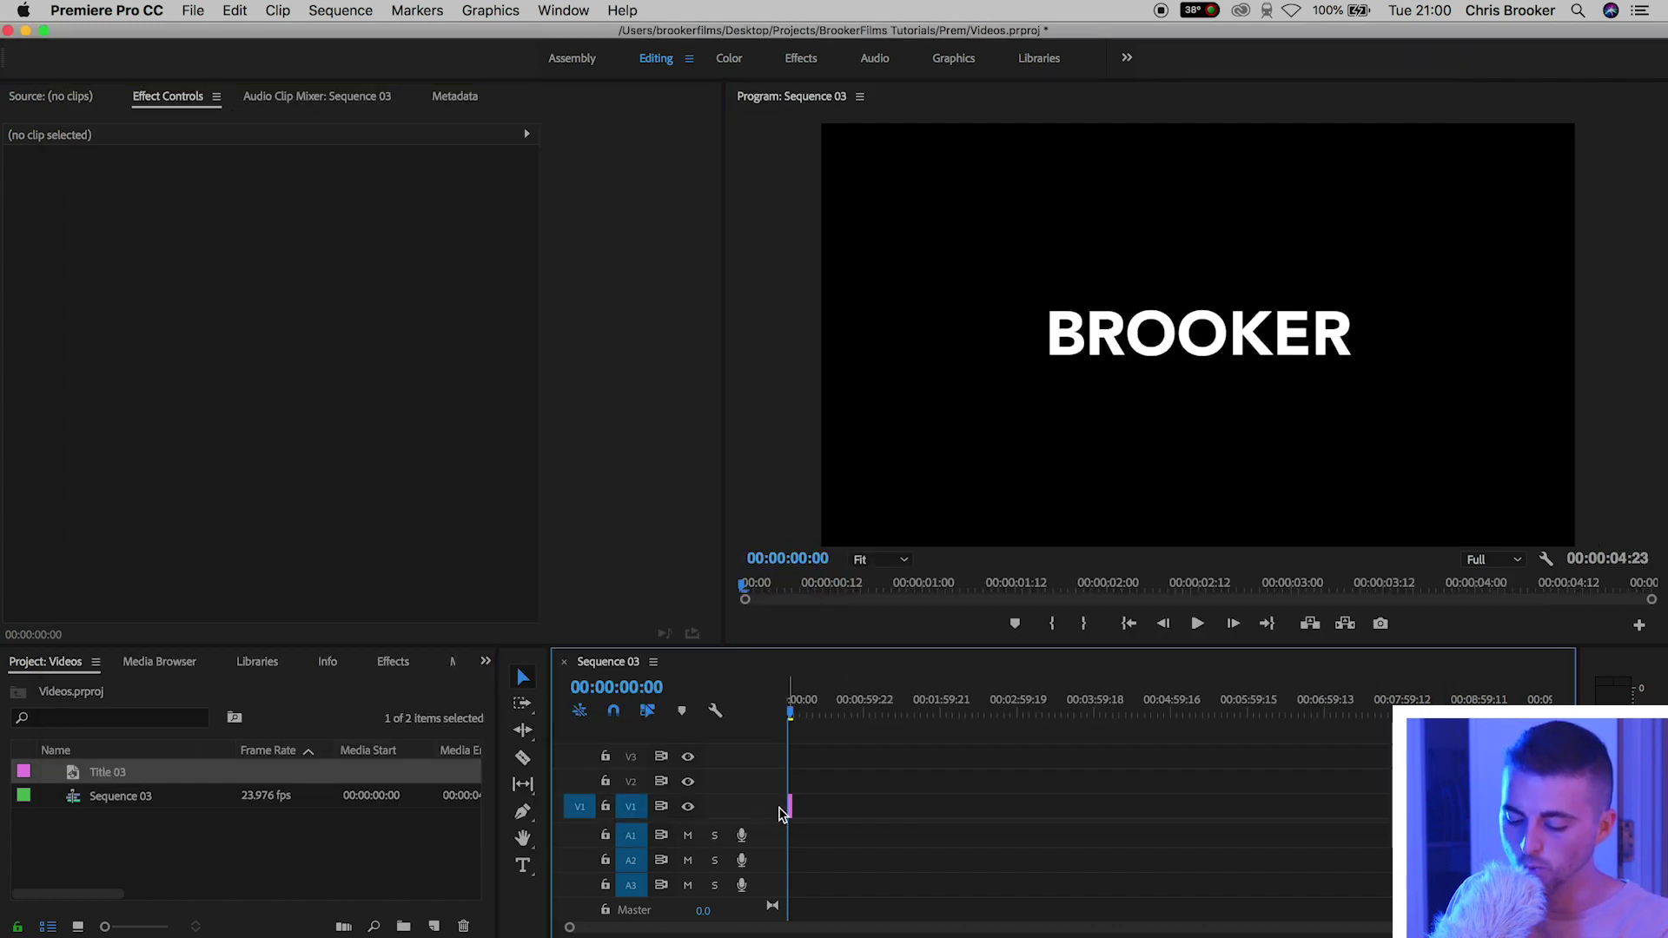
key("=")
key("=")
key("=")
key("-")
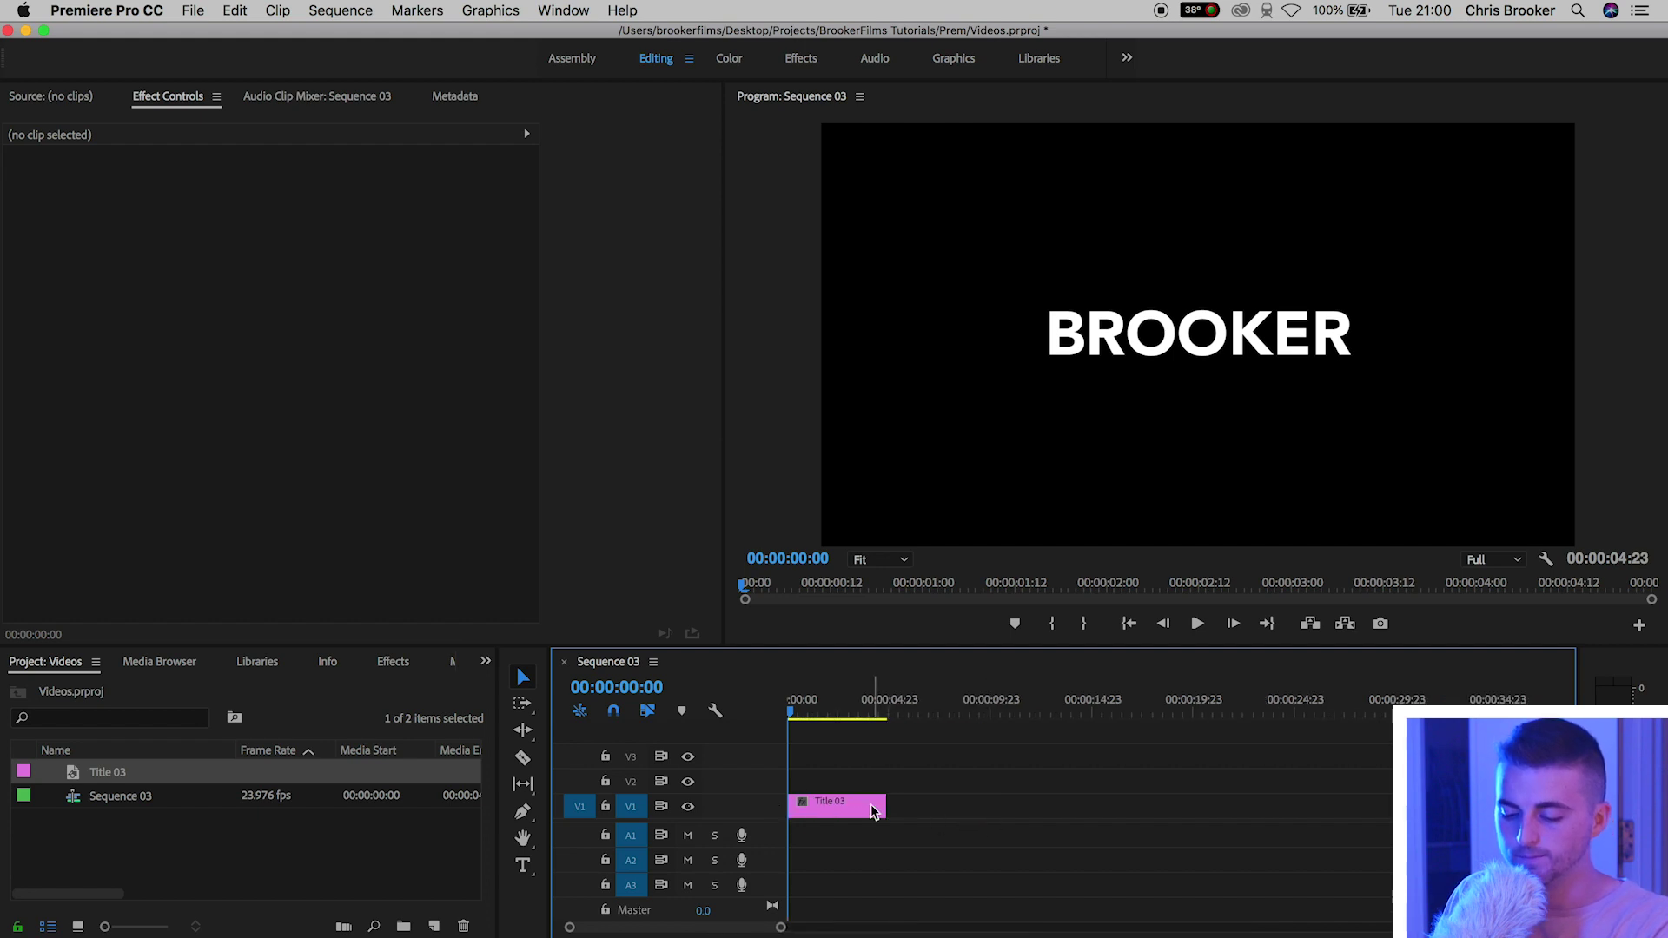
left_click_drag(884, 808, 1038, 810)
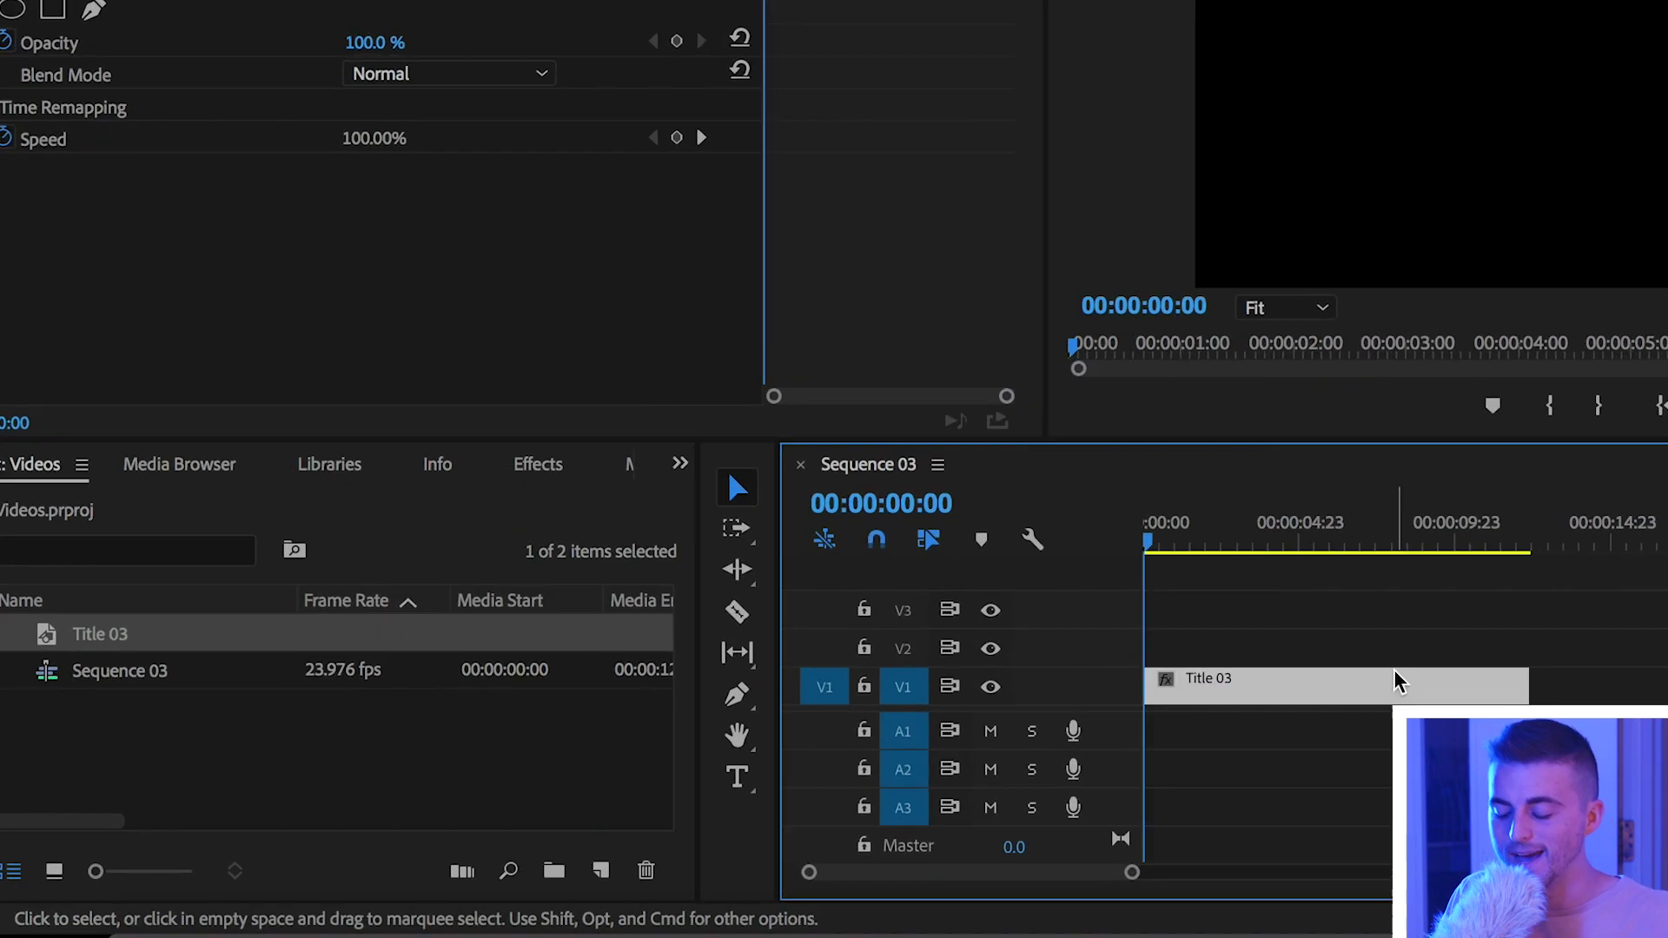
Step: Create a Black Video item, put it on V2 above the title, and extend it to match
left_click(713, 834)
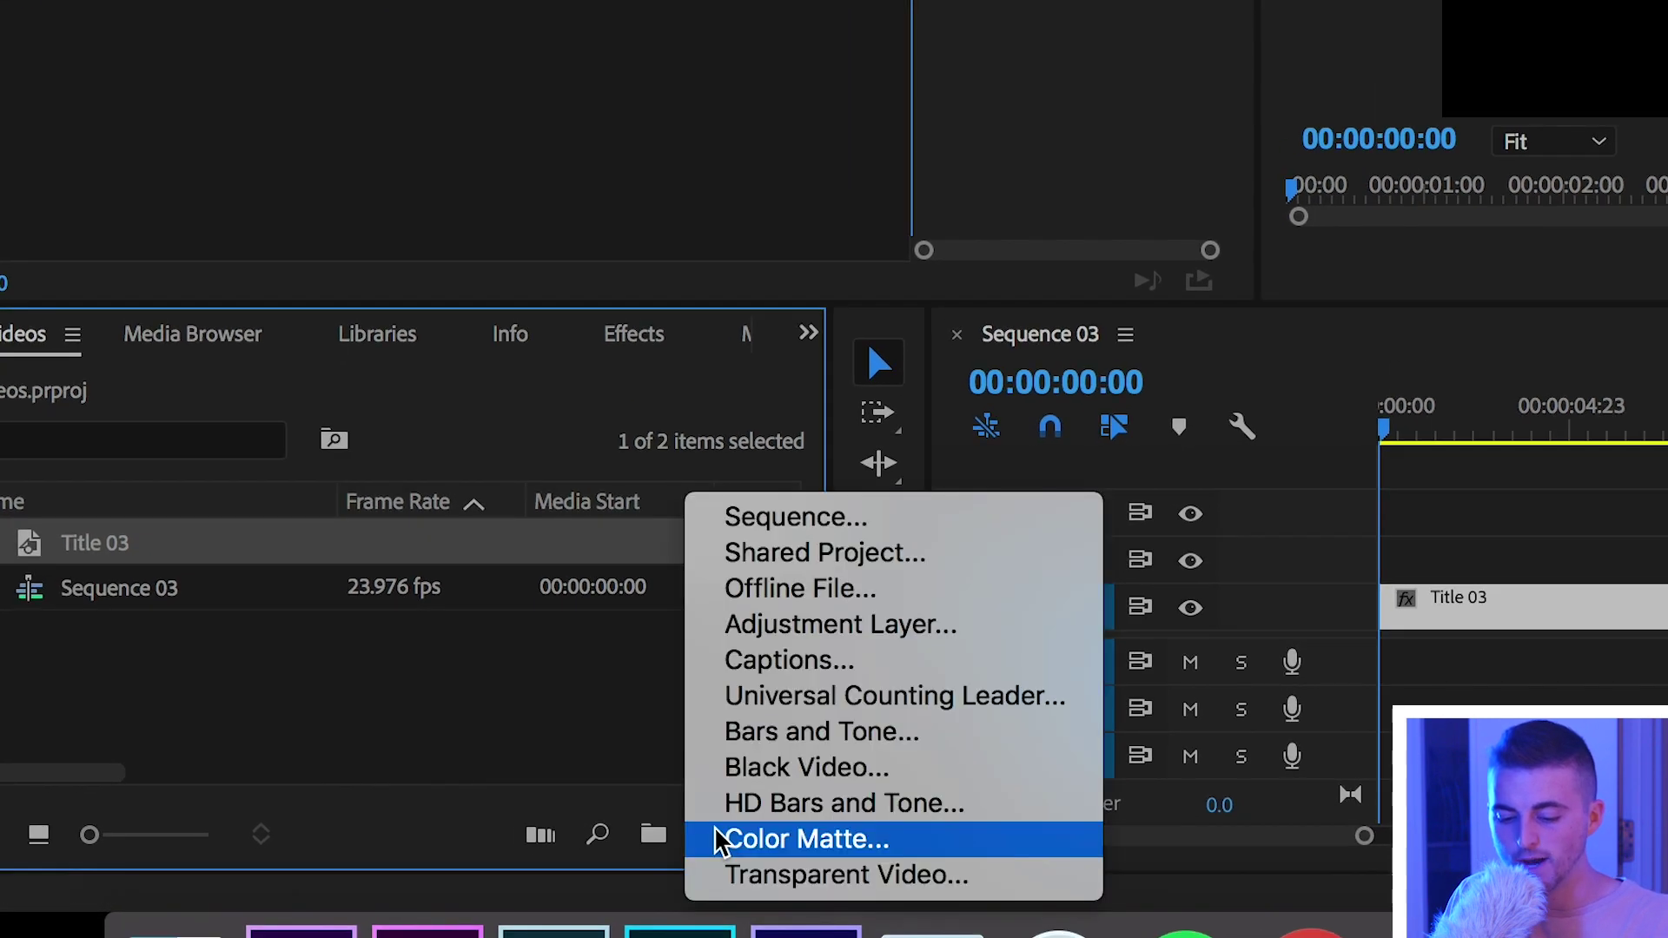
left_click(759, 772)
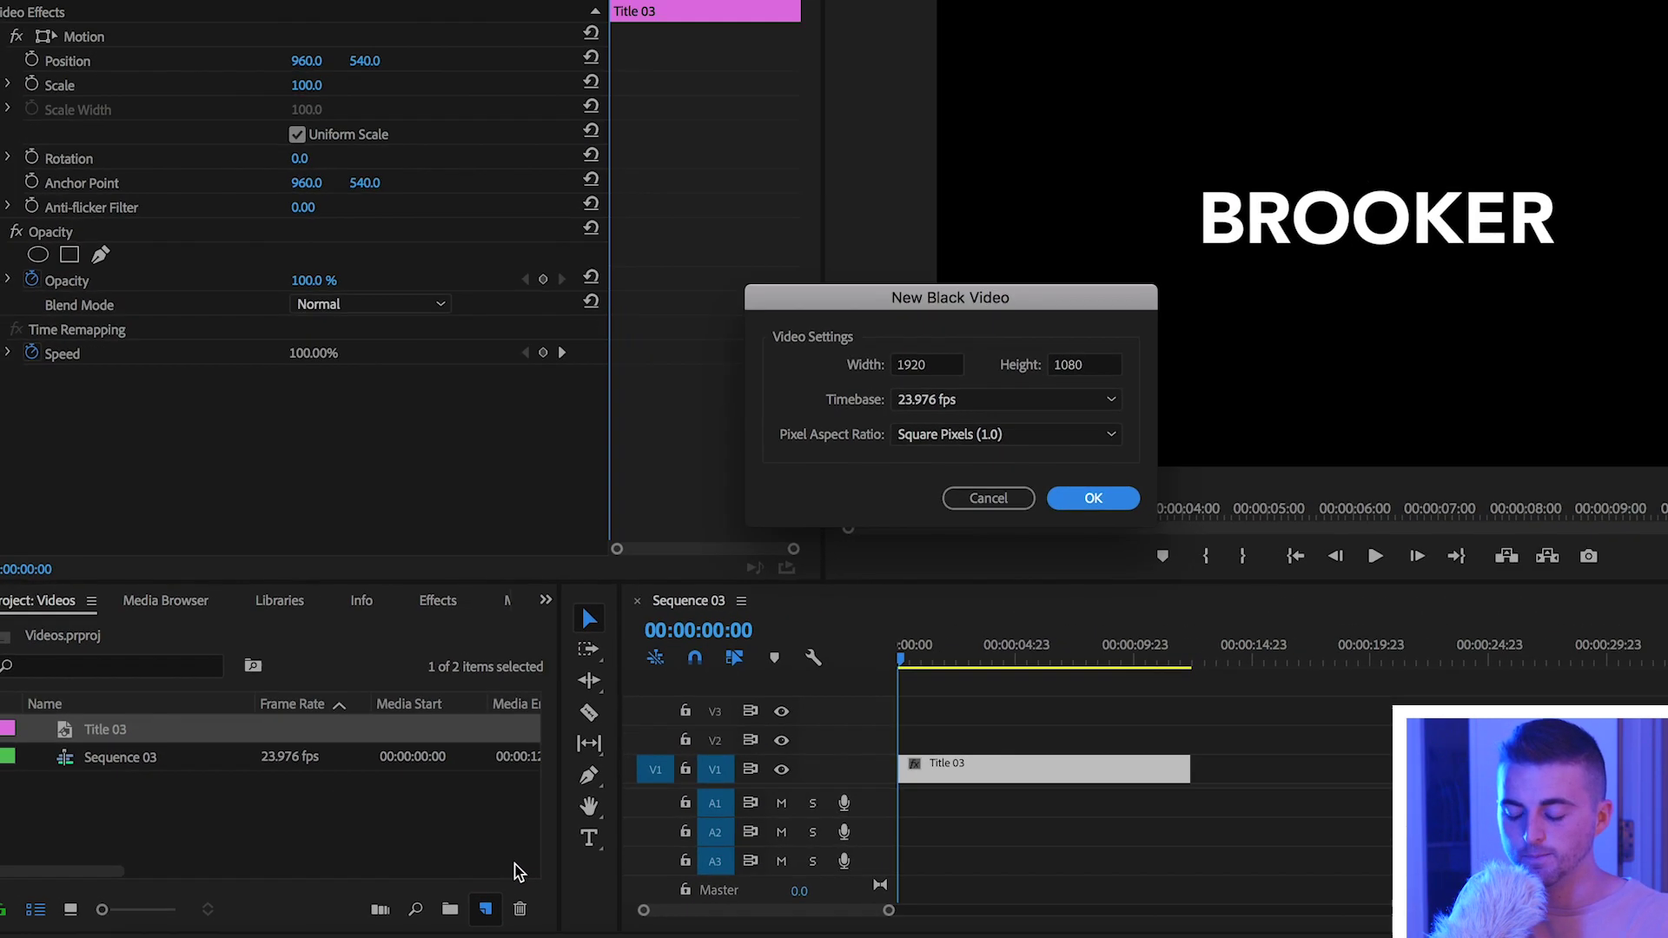
key("Return")
left_click_drag(101, 773, 775, 787)
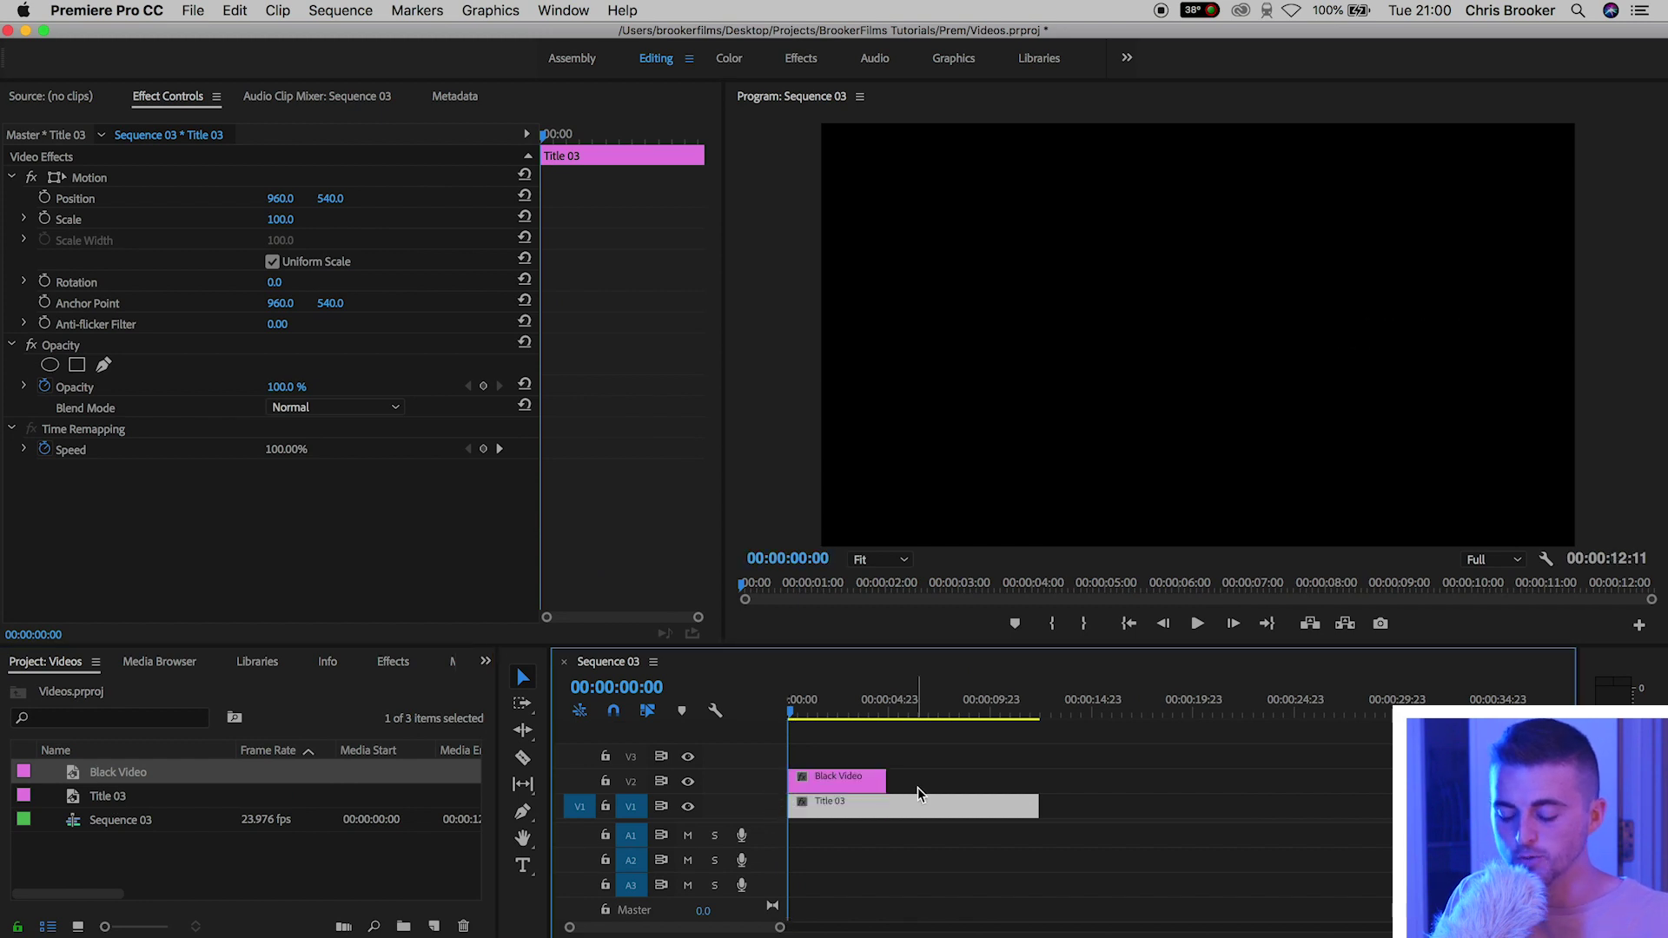
left_click_drag(885, 781, 1042, 782)
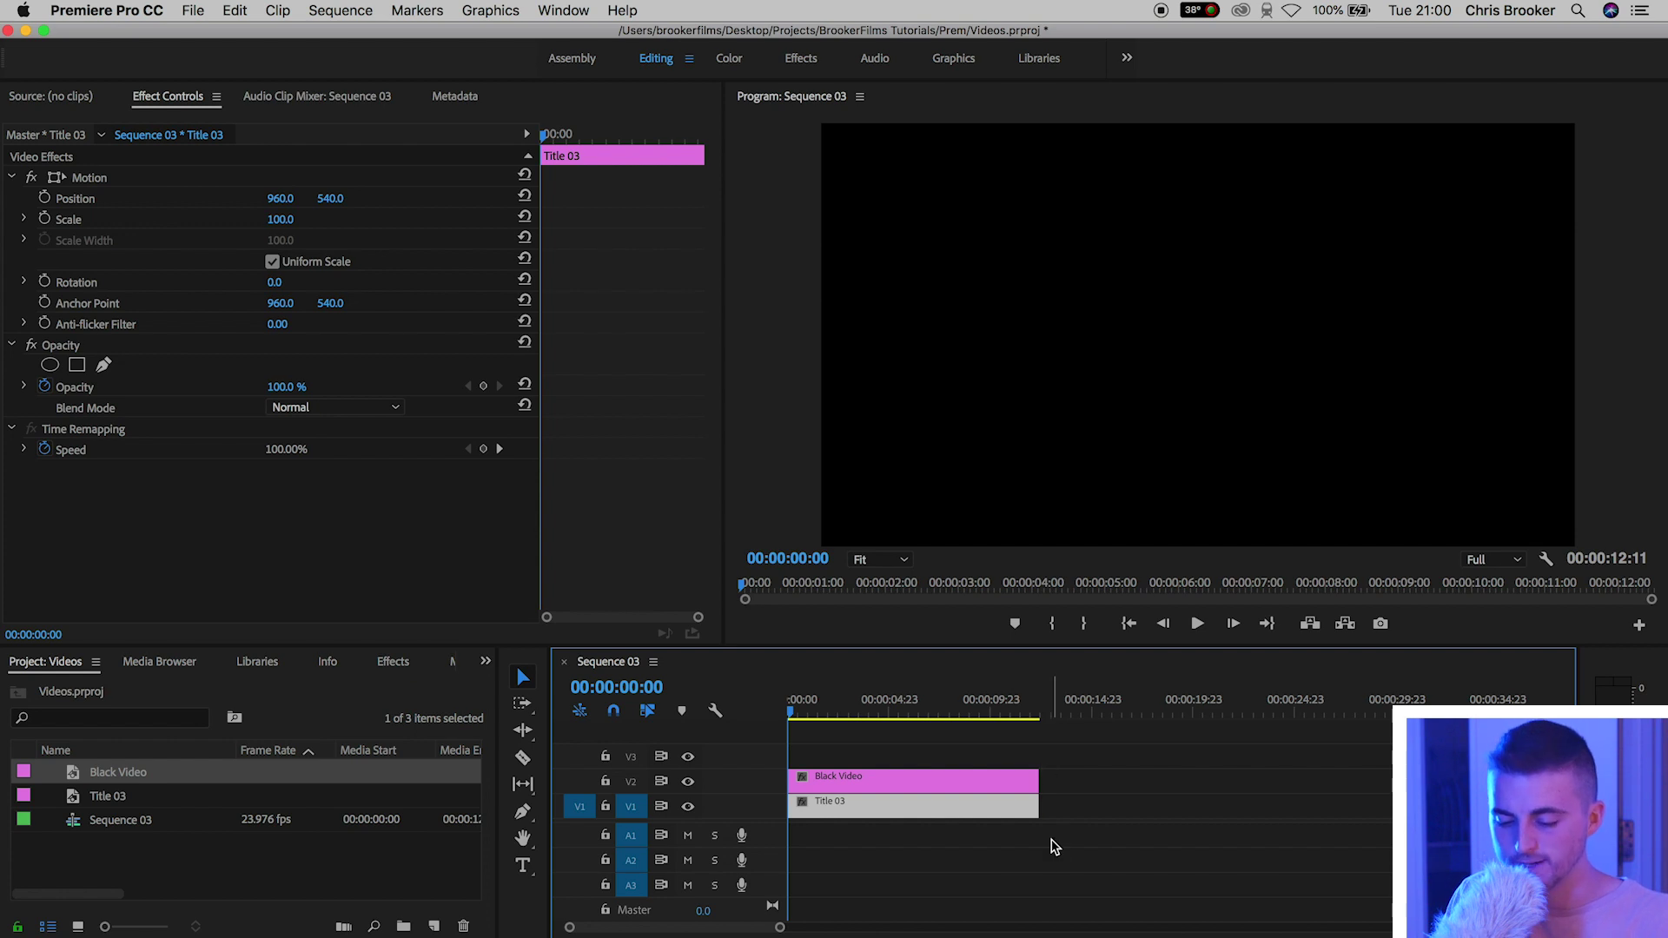
left_click(391, 662)
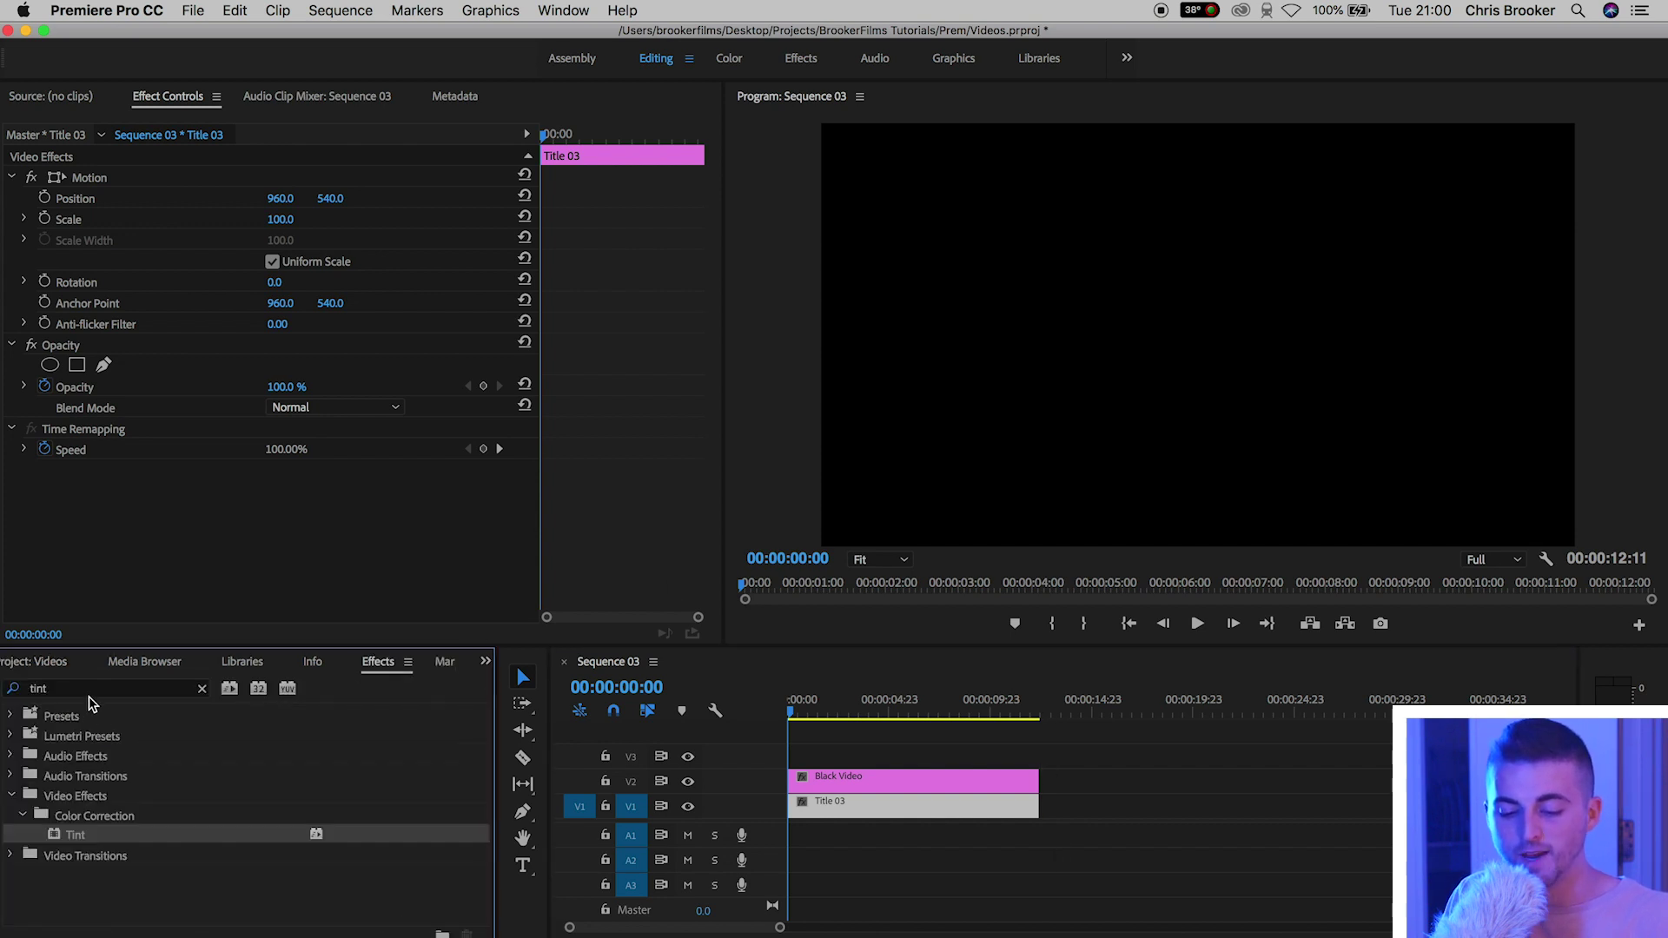
Step: Find the Tint effect and apply it to the Black Video clip
left_click(59, 693)
type("TINT")
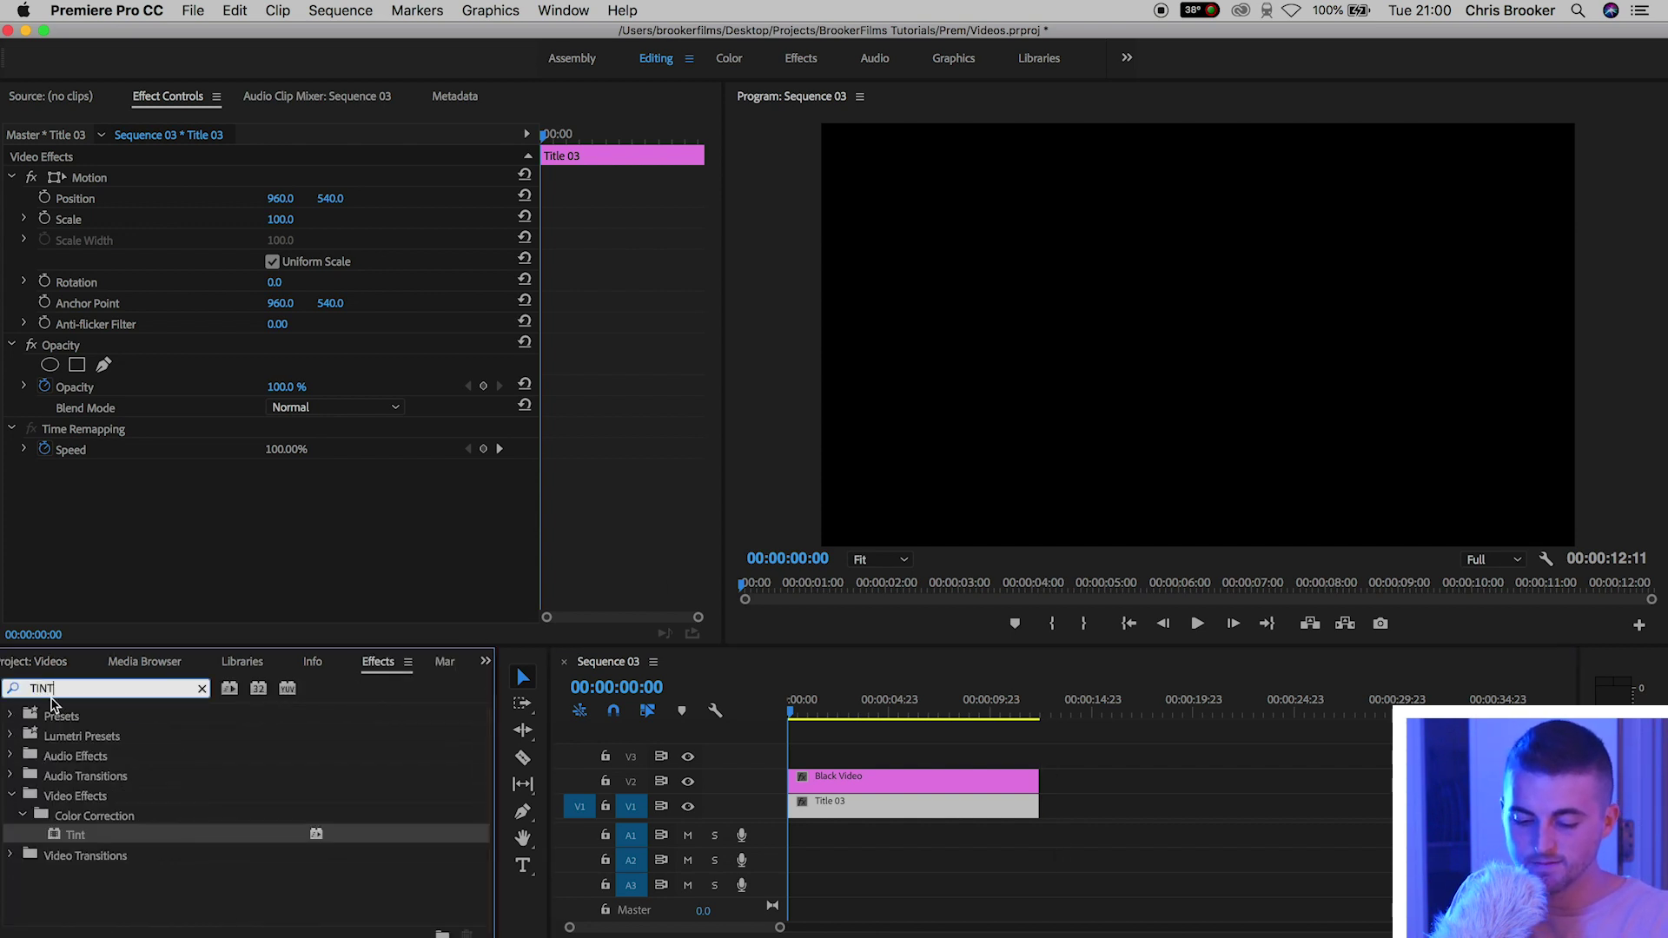
left_click(95, 838)
left_click_drag(95, 838, 829, 780)
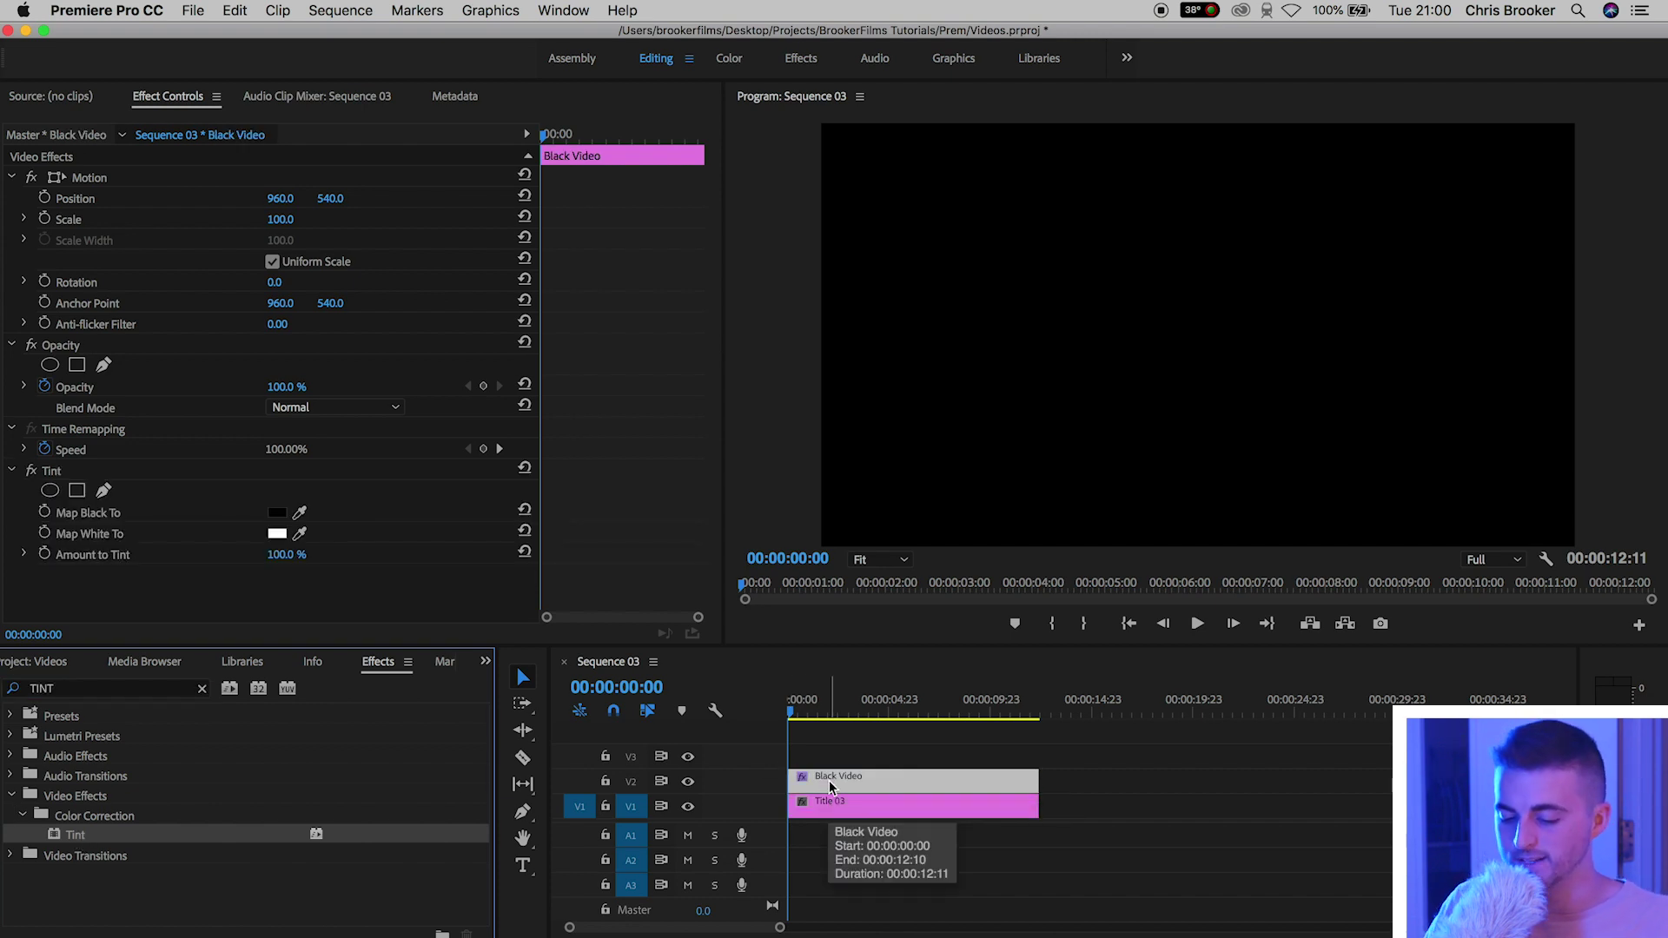
Step: Set Tint's Map Black To colour to yellow-green D7FF00
left_click(99, 517)
left_click(277, 513)
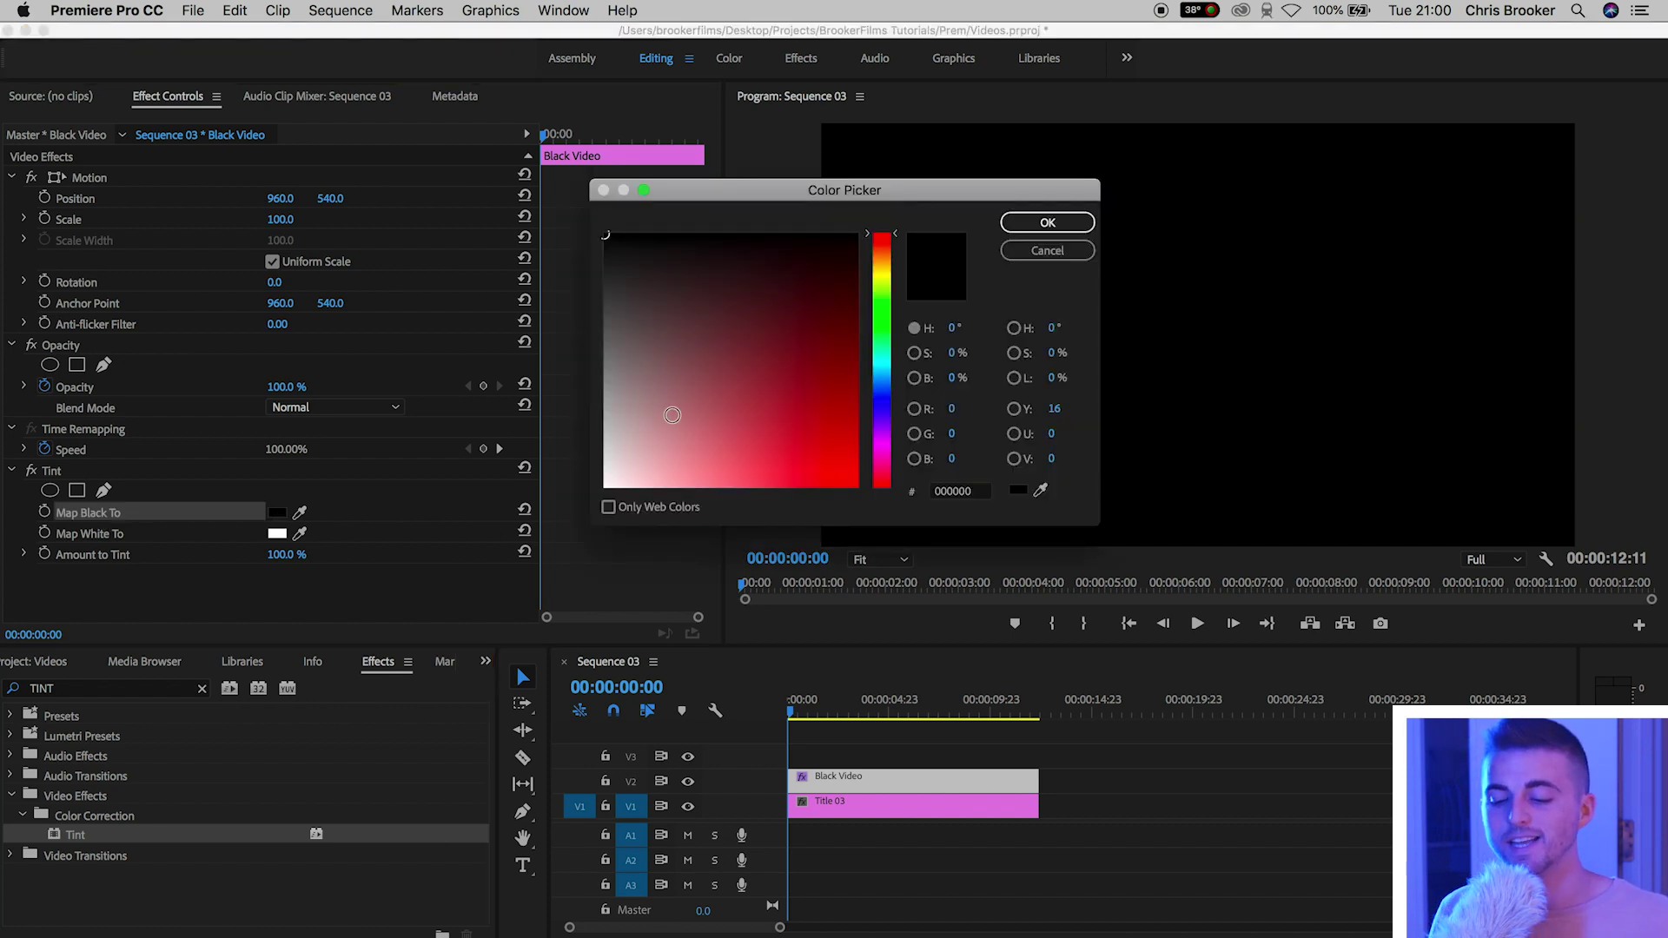
left_click_drag(672, 415, 404, 755)
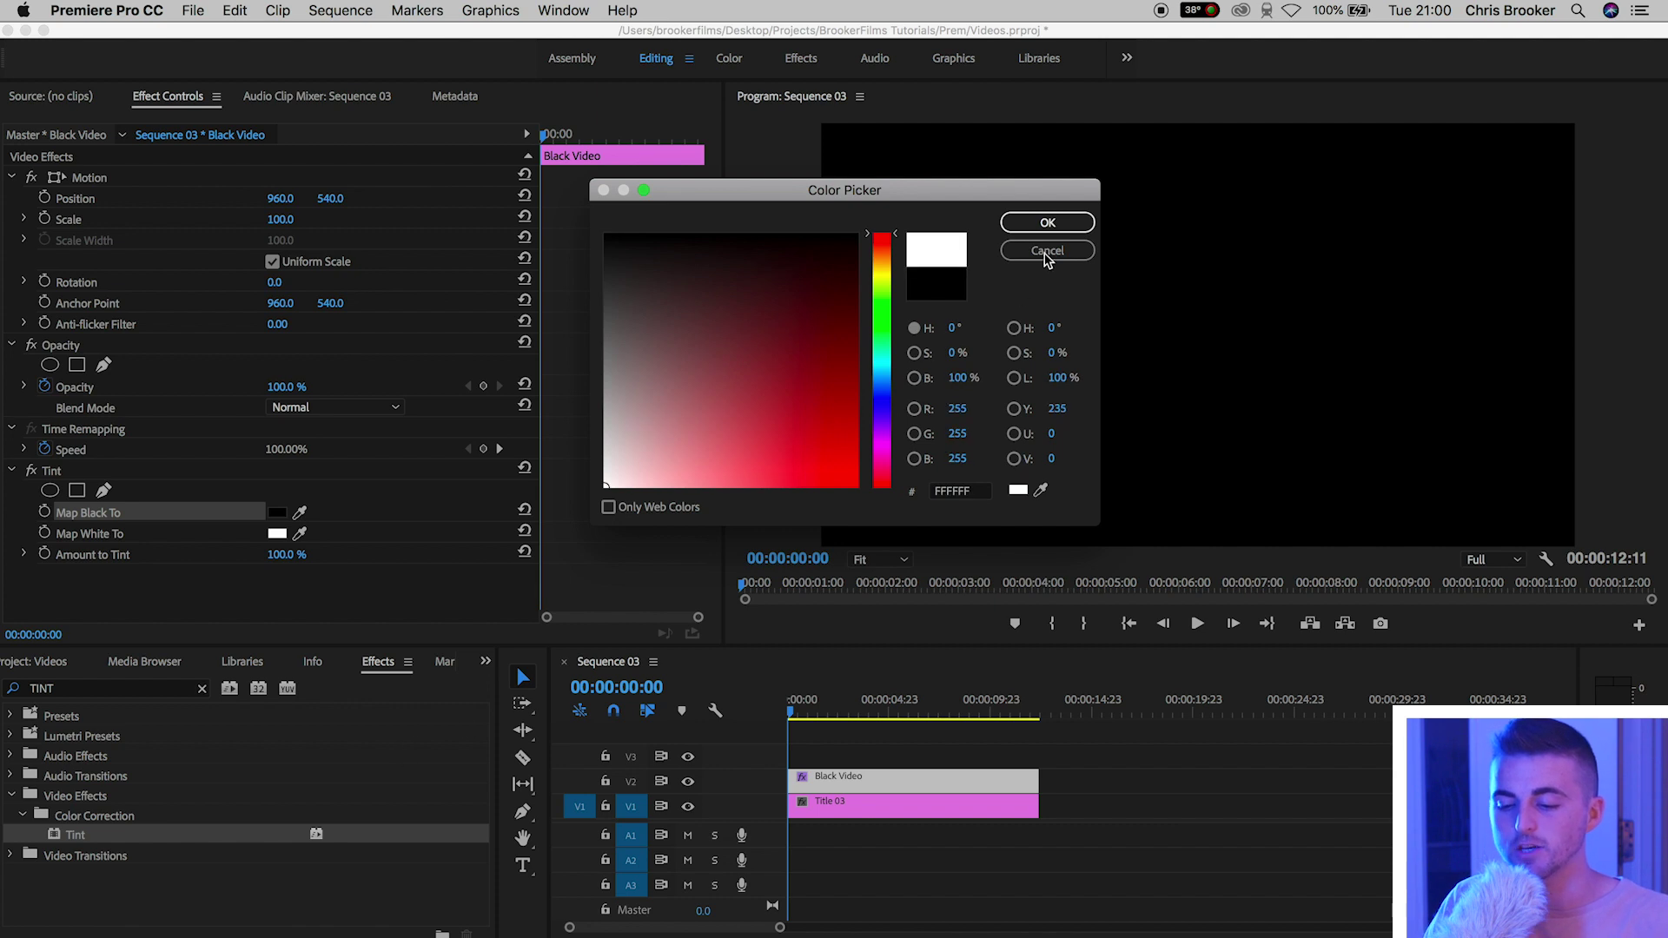
left_click(885, 281)
left_click_drag(884, 286, 883, 267)
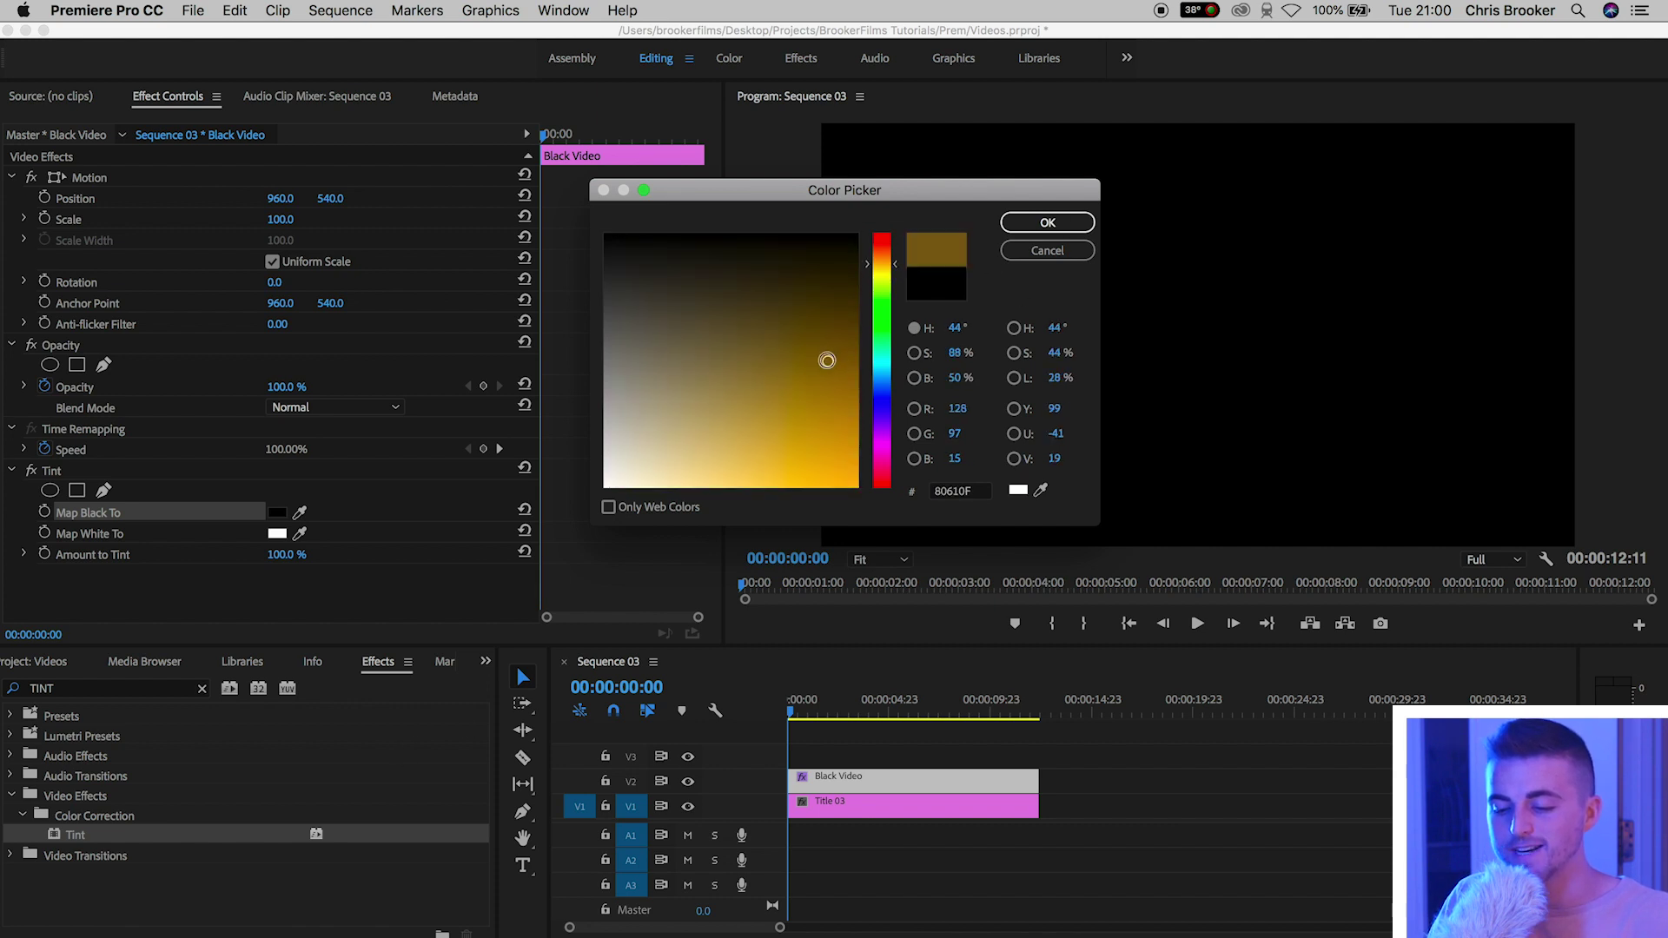
left_click_drag(826, 362, 904, 420)
left_click(897, 280)
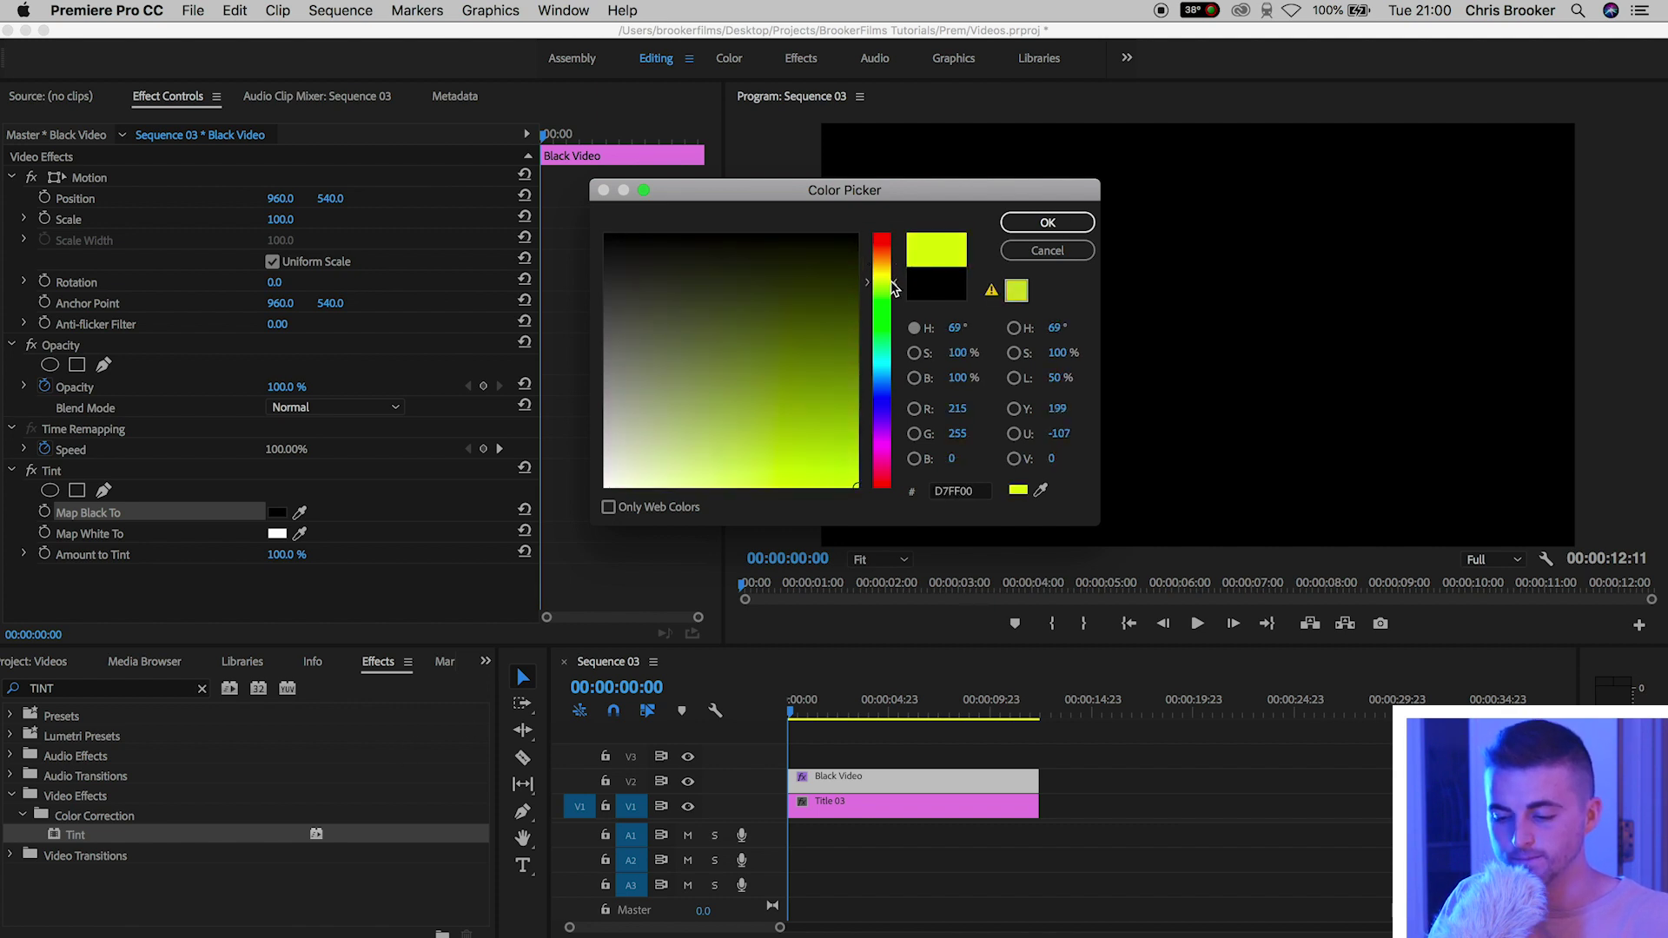
left_click(1034, 226)
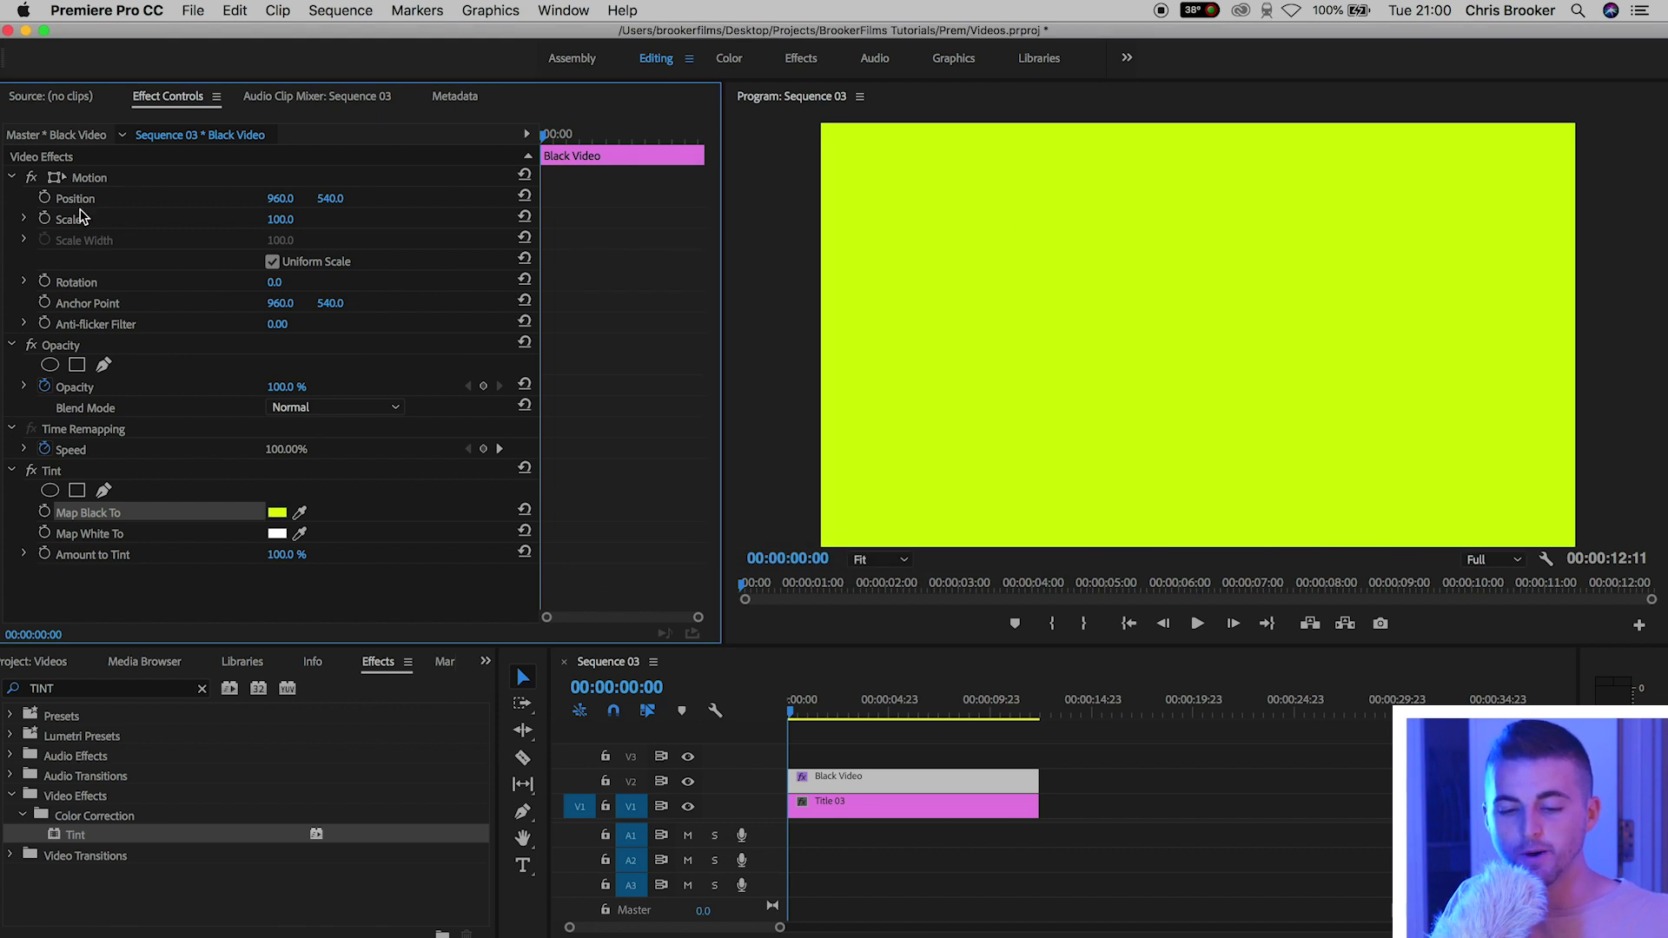
Step: Turn off Uniform Scale, set Scale Width to 1, and move the bar to Position X about 568
left_click(273, 263)
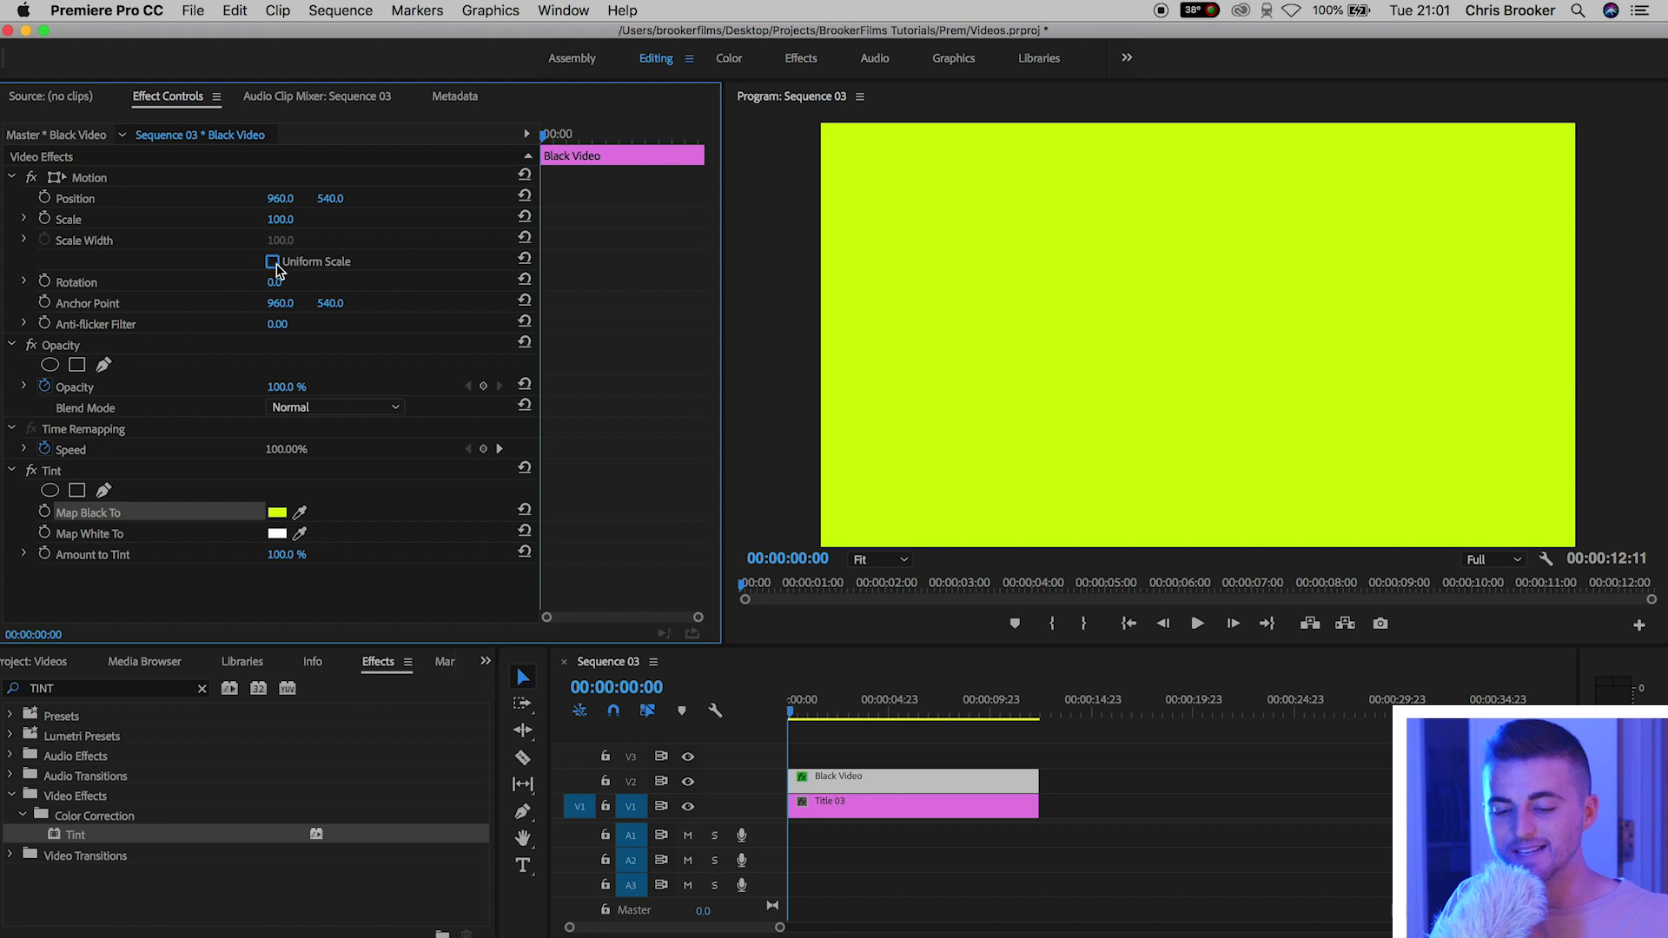
left_click(292, 238)
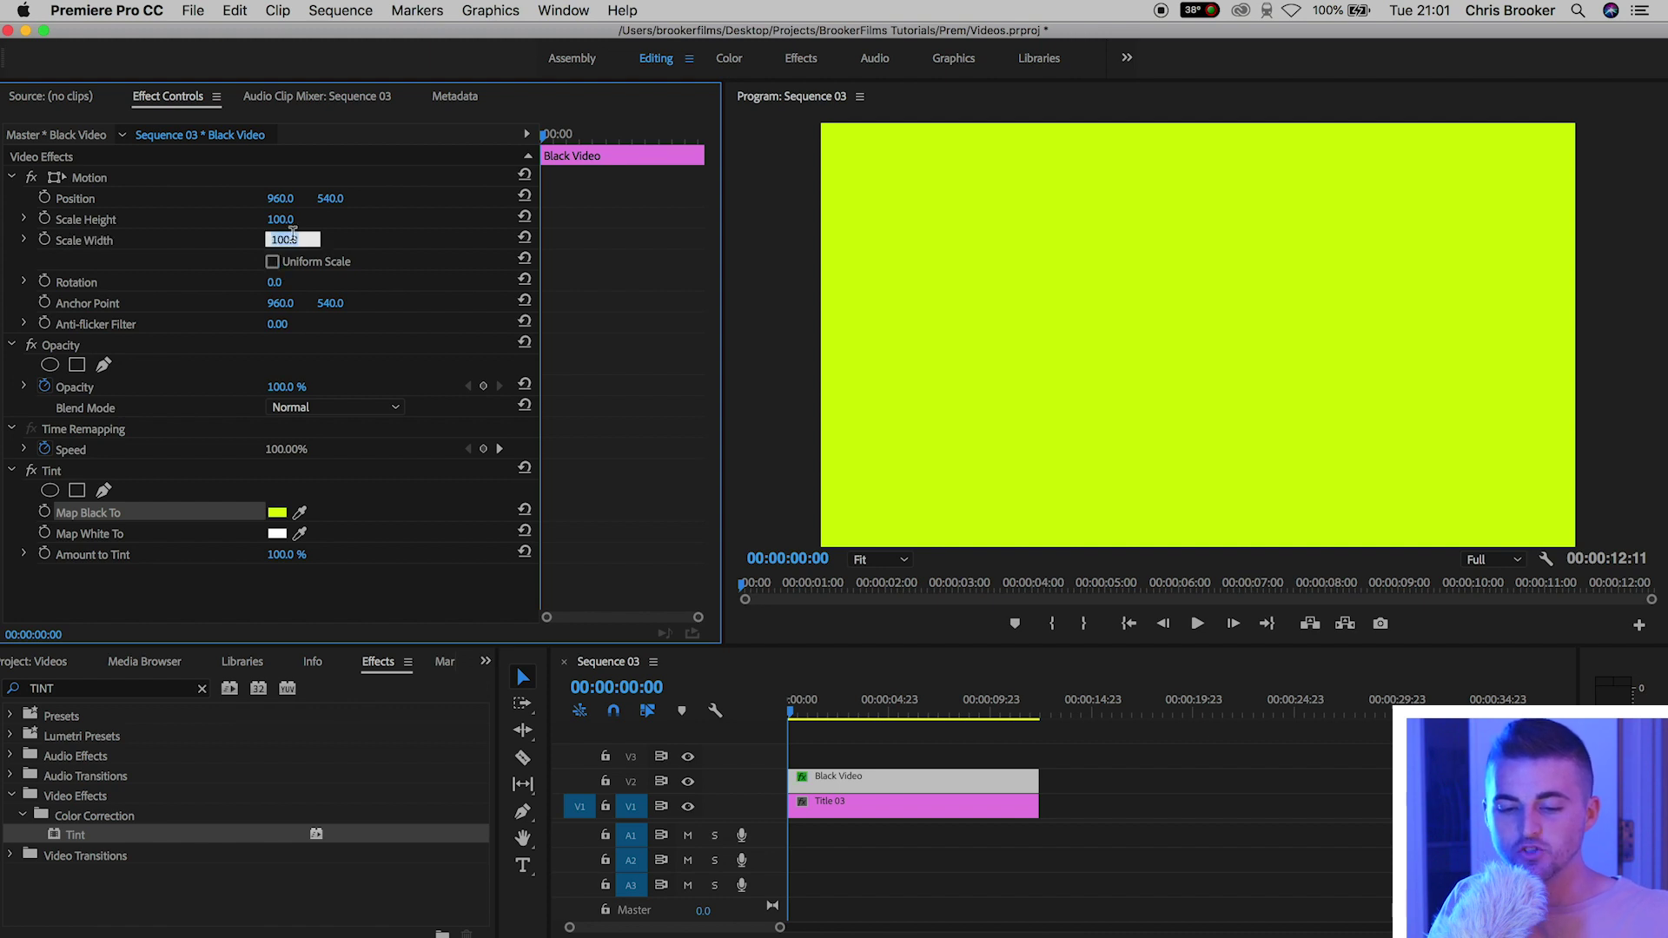
type("1")
key("Return")
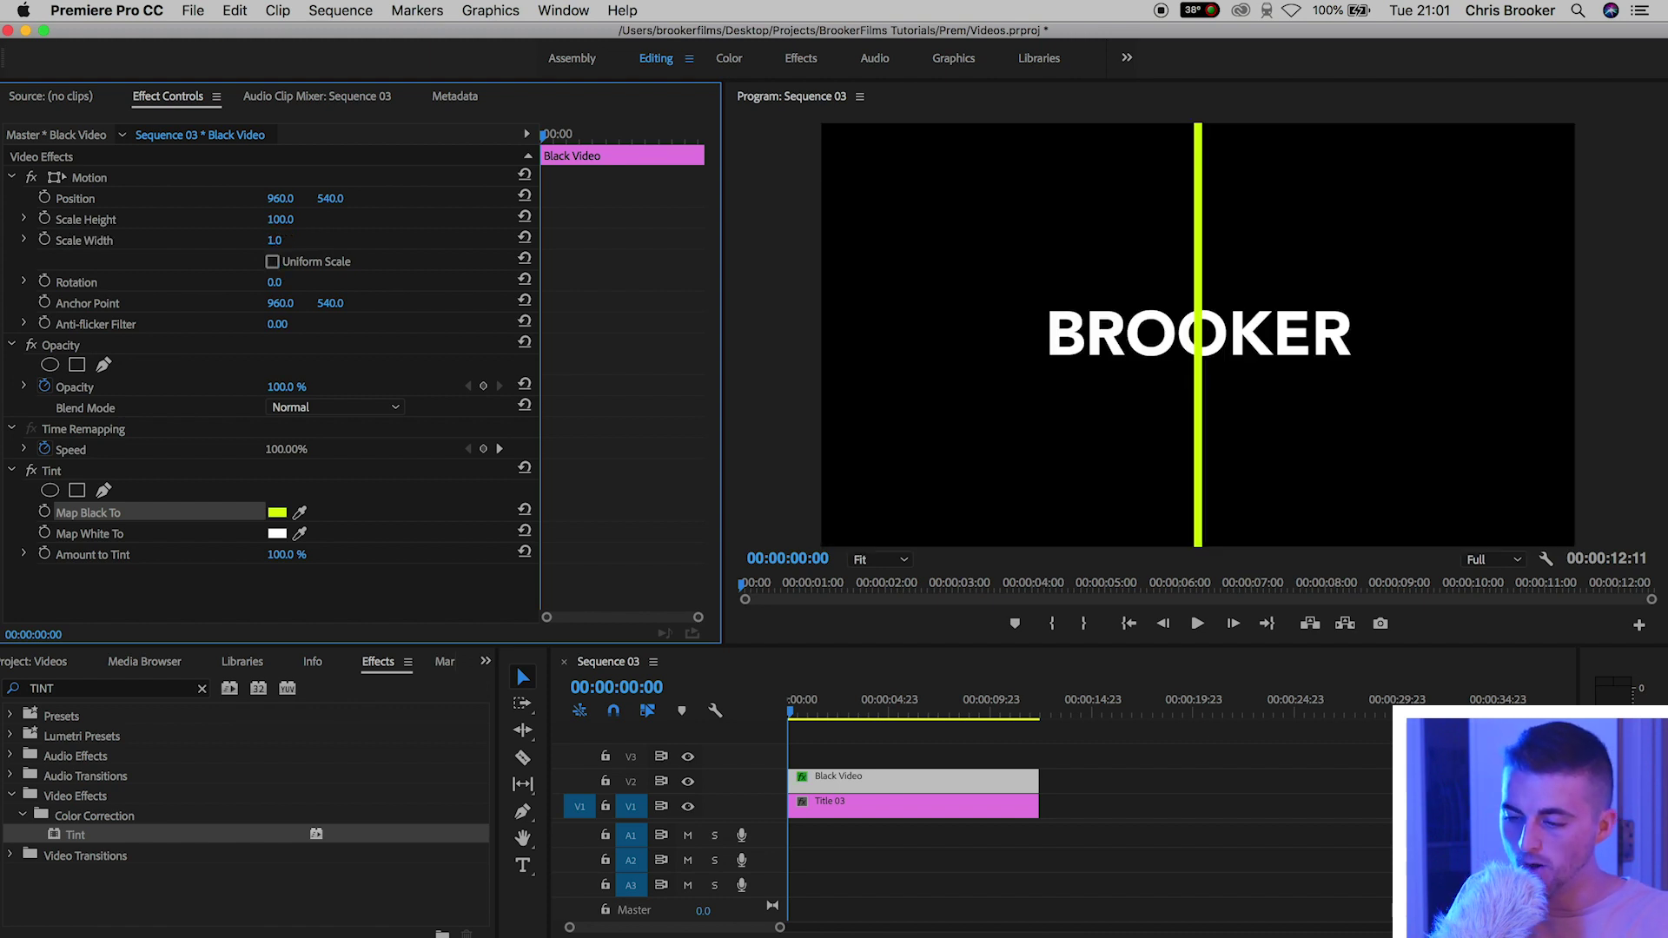
left_click_drag(279, 198, 113, 199)
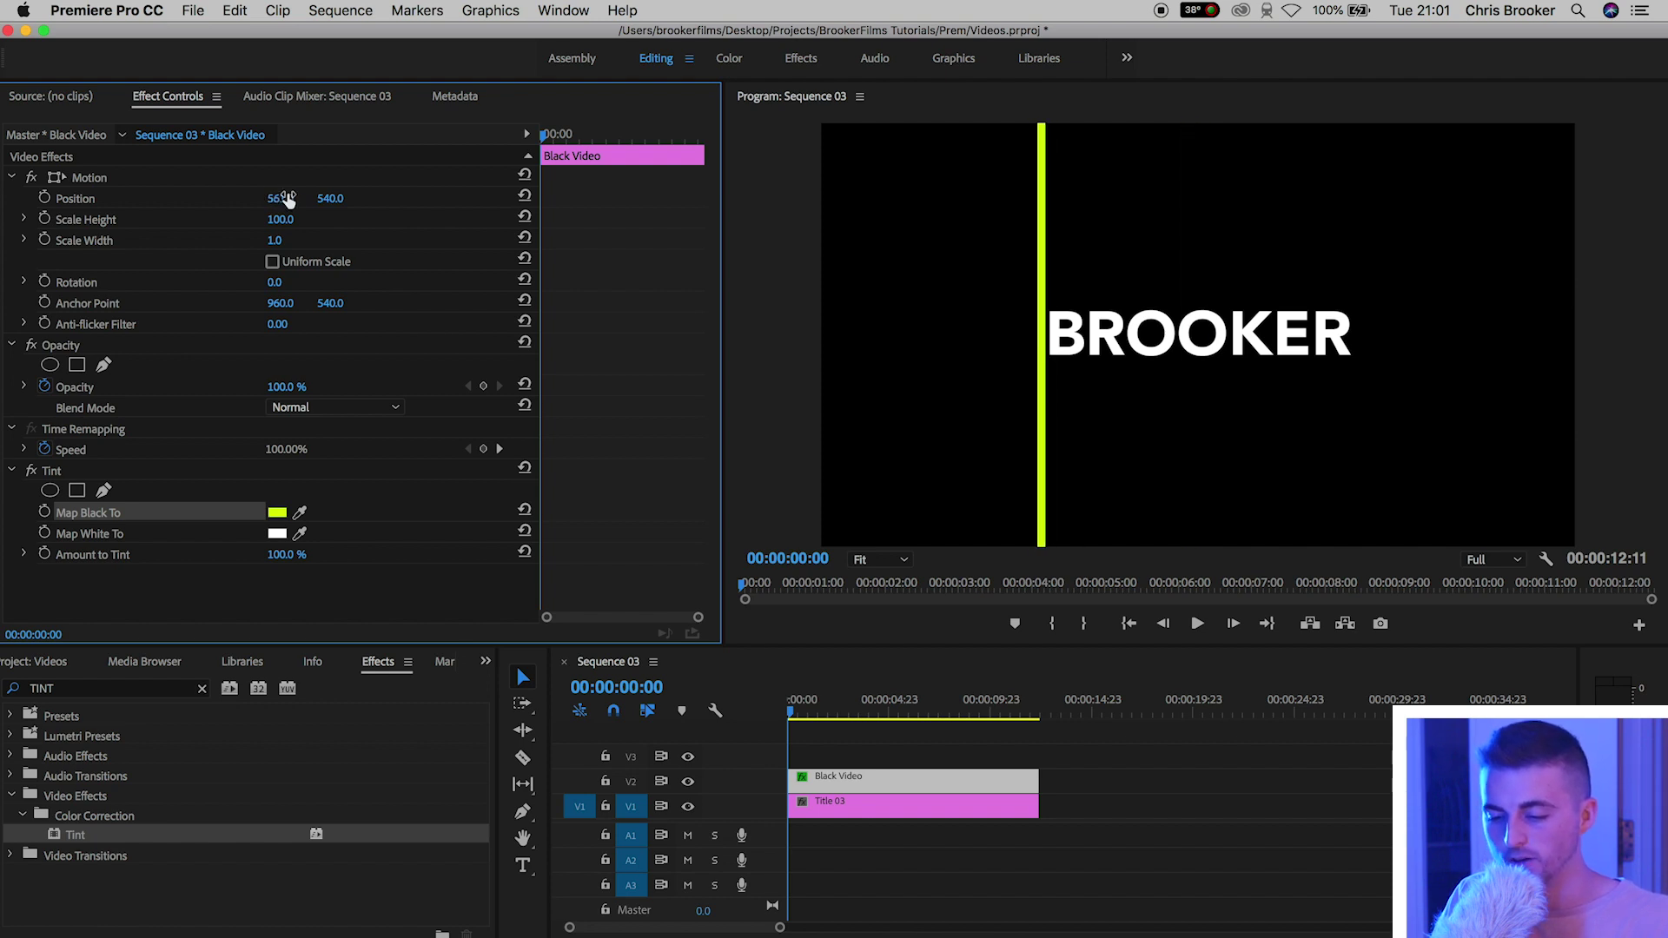
left_click_drag(288, 201, 293, 199)
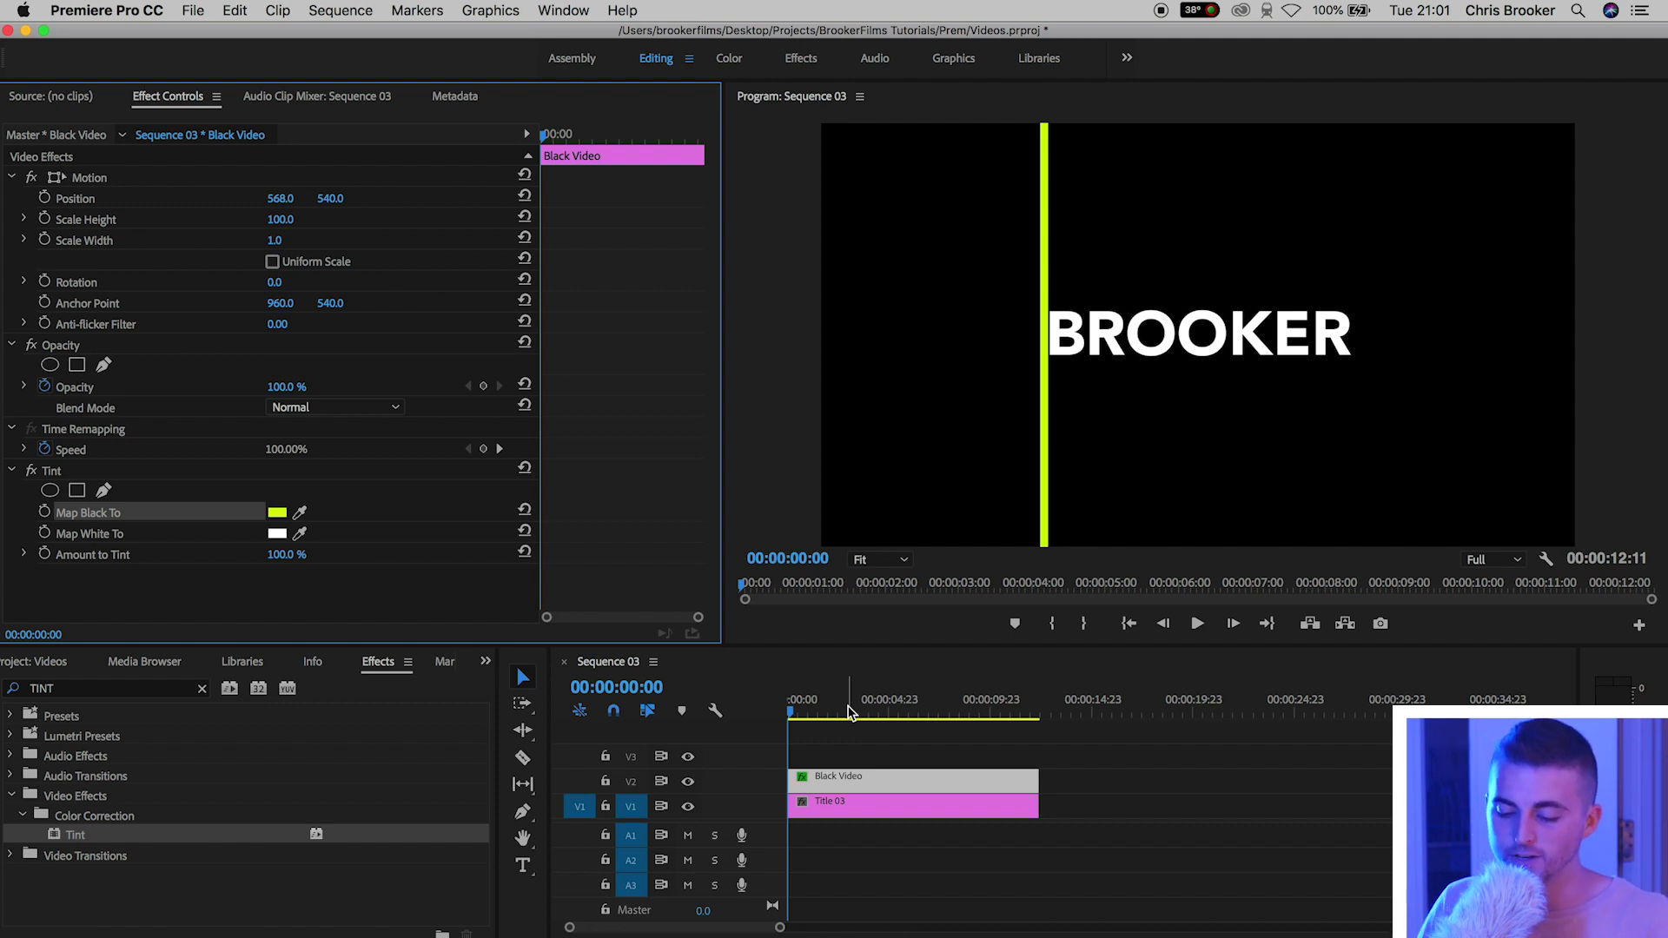
Step: Duplicate the Black Video bar onto V3 and move the copy to Position X about 1362
left_click(841, 778)
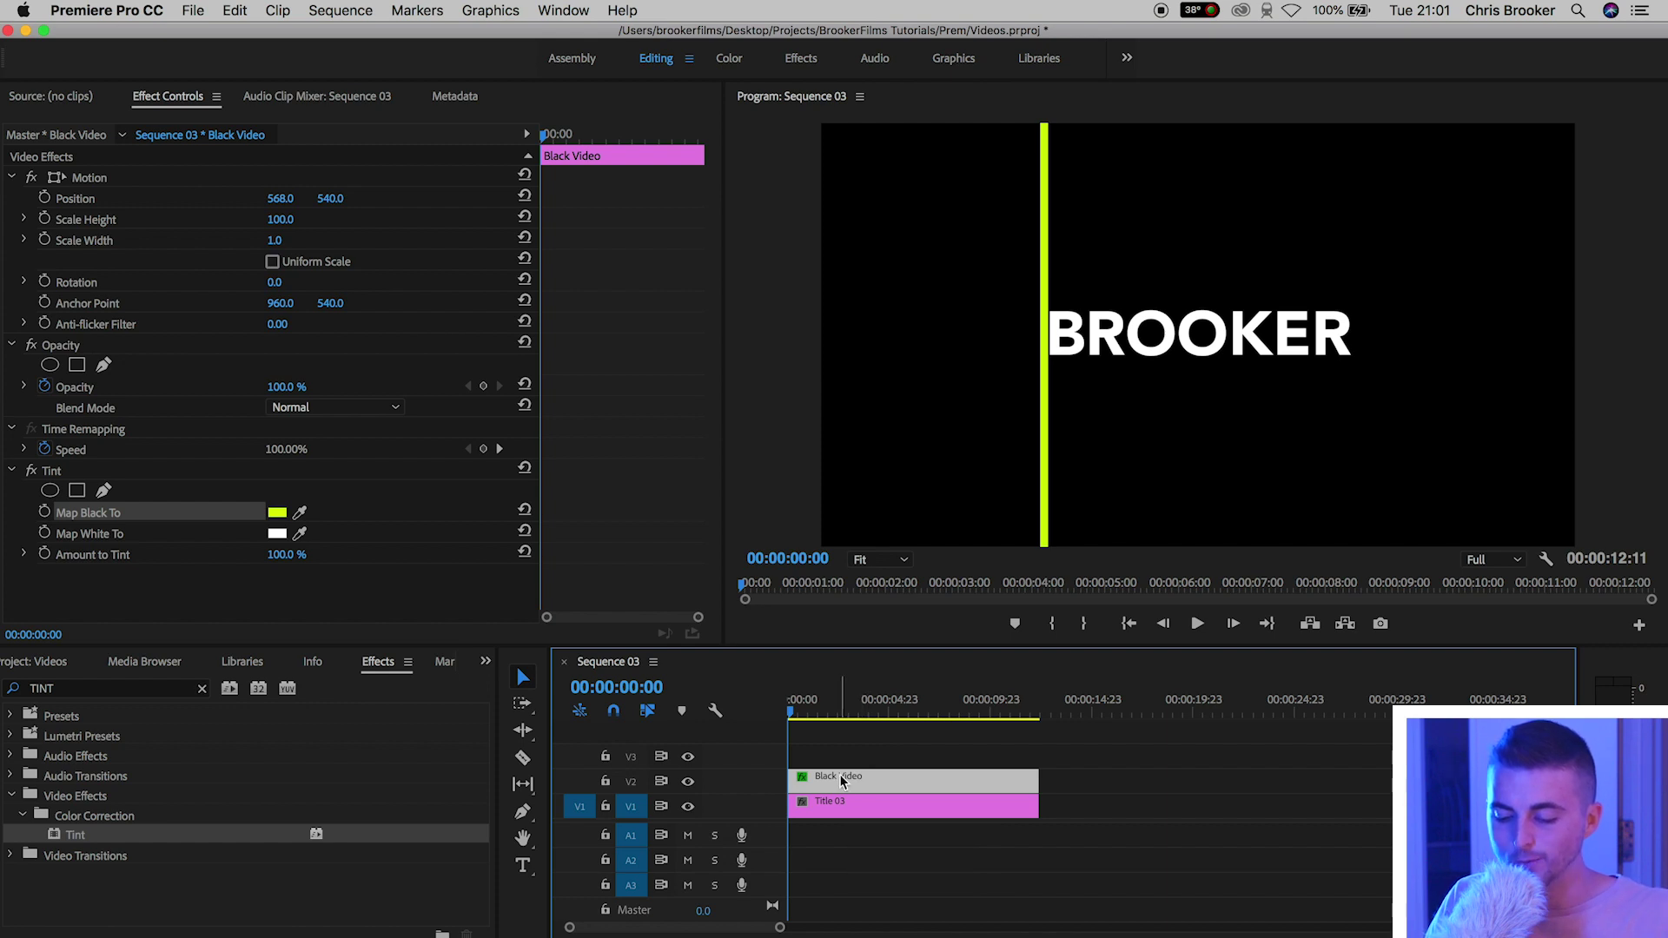
left_click_drag(839, 776, 838, 758)
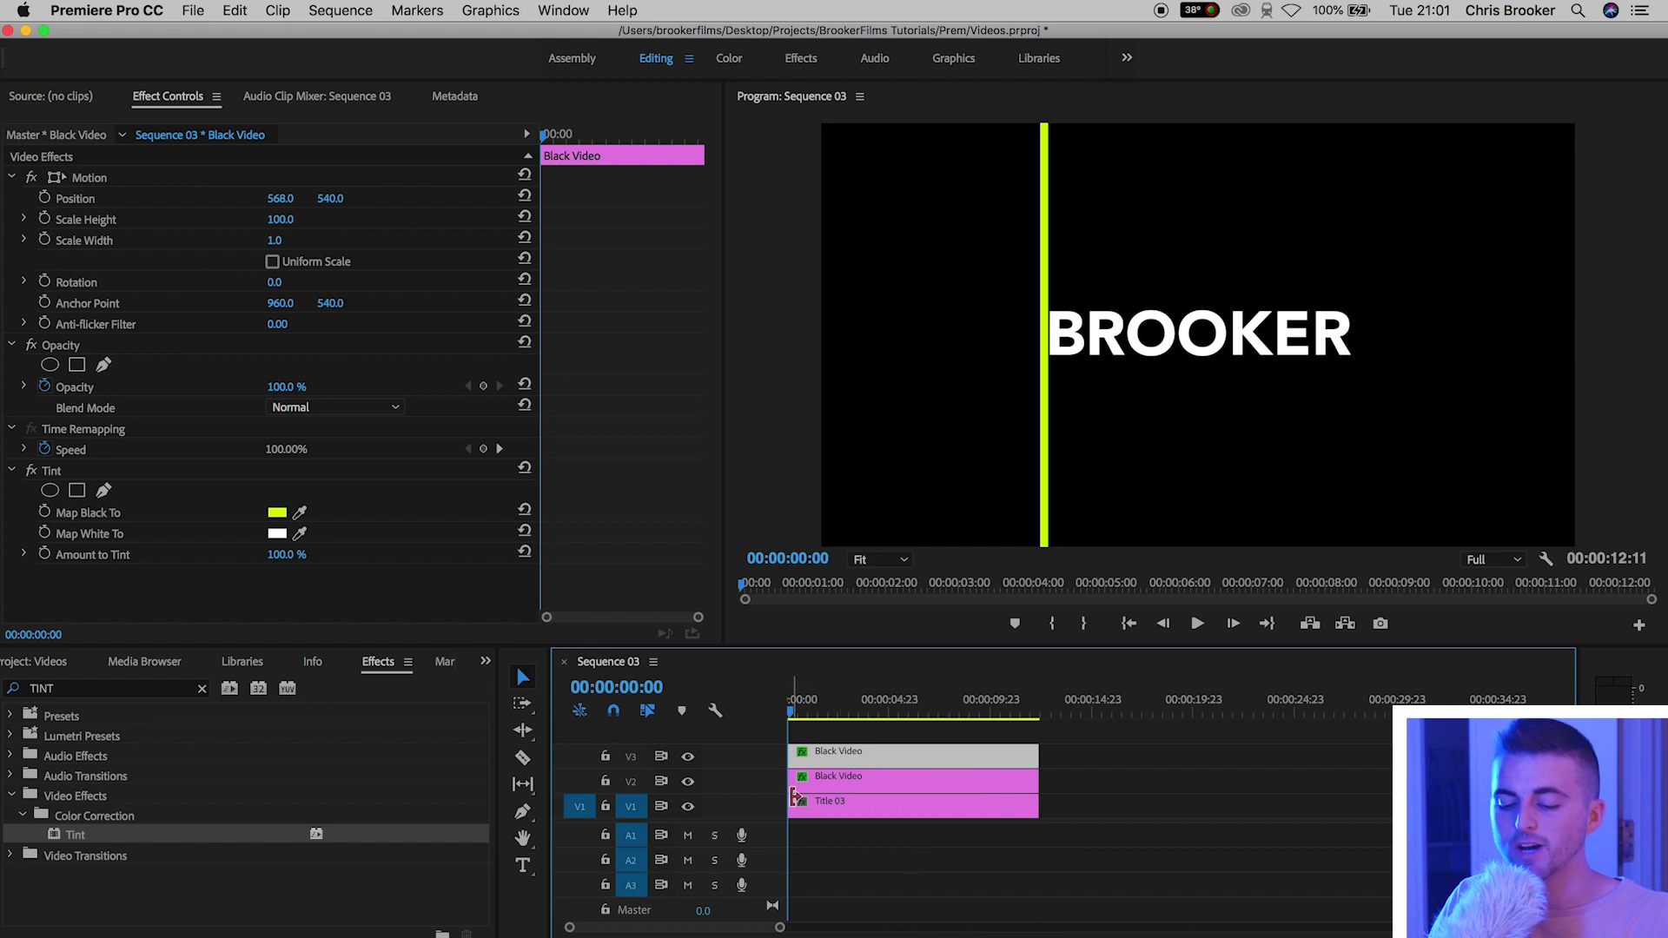
left_click_drag(281, 205, 977, 205)
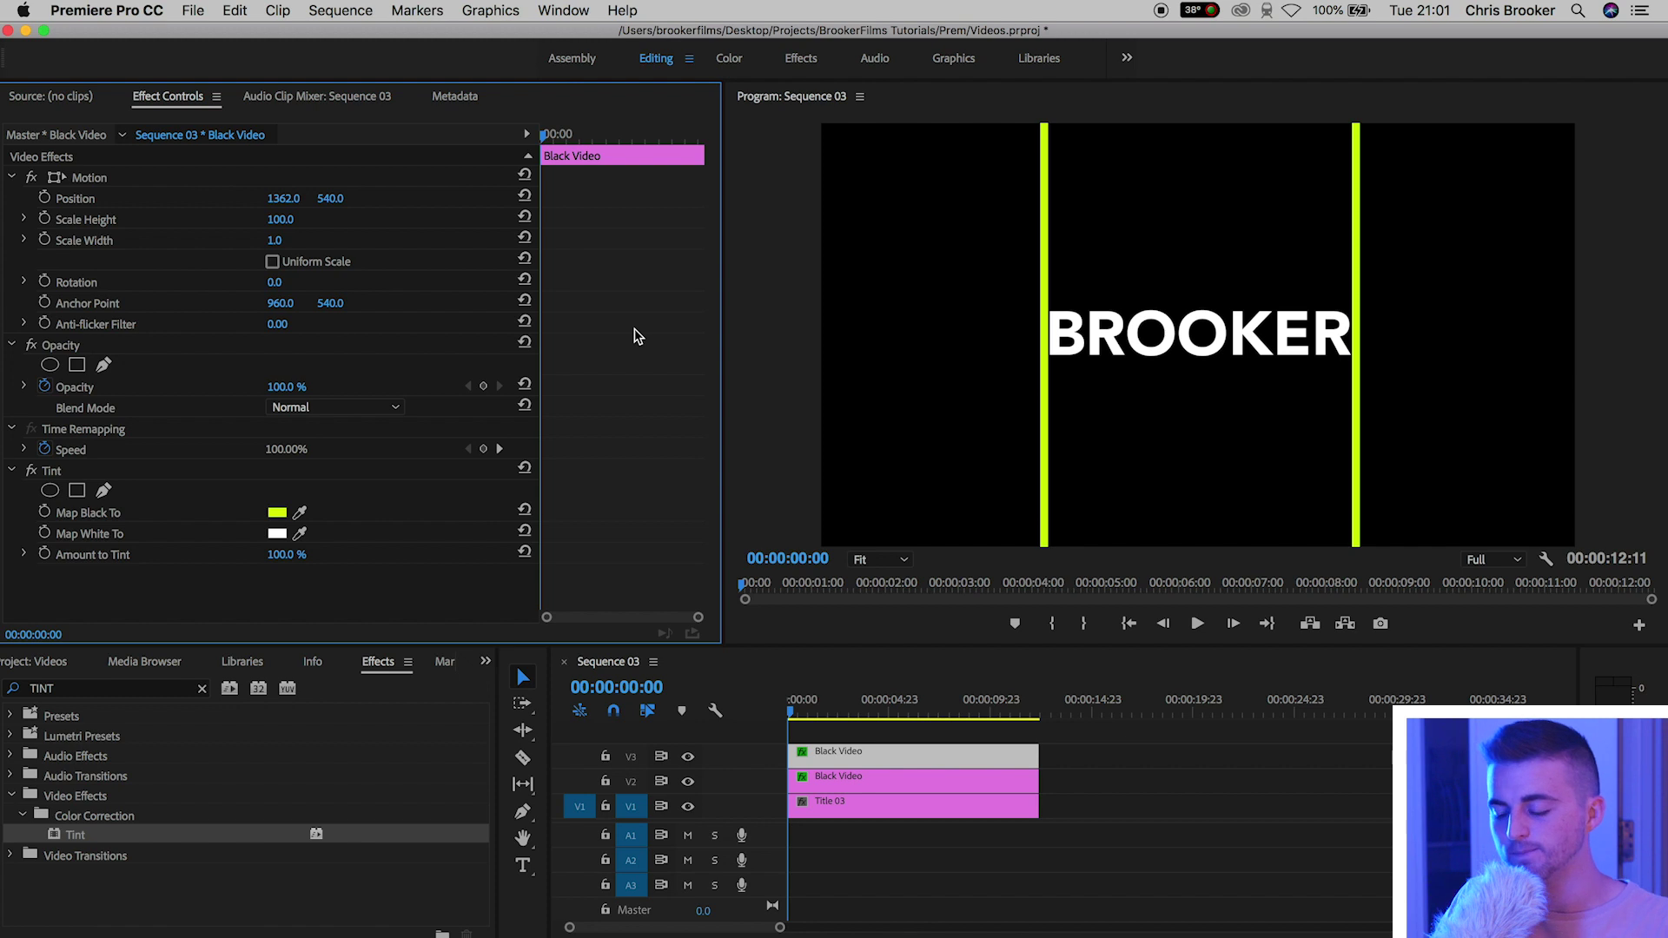
left_click(843, 801)
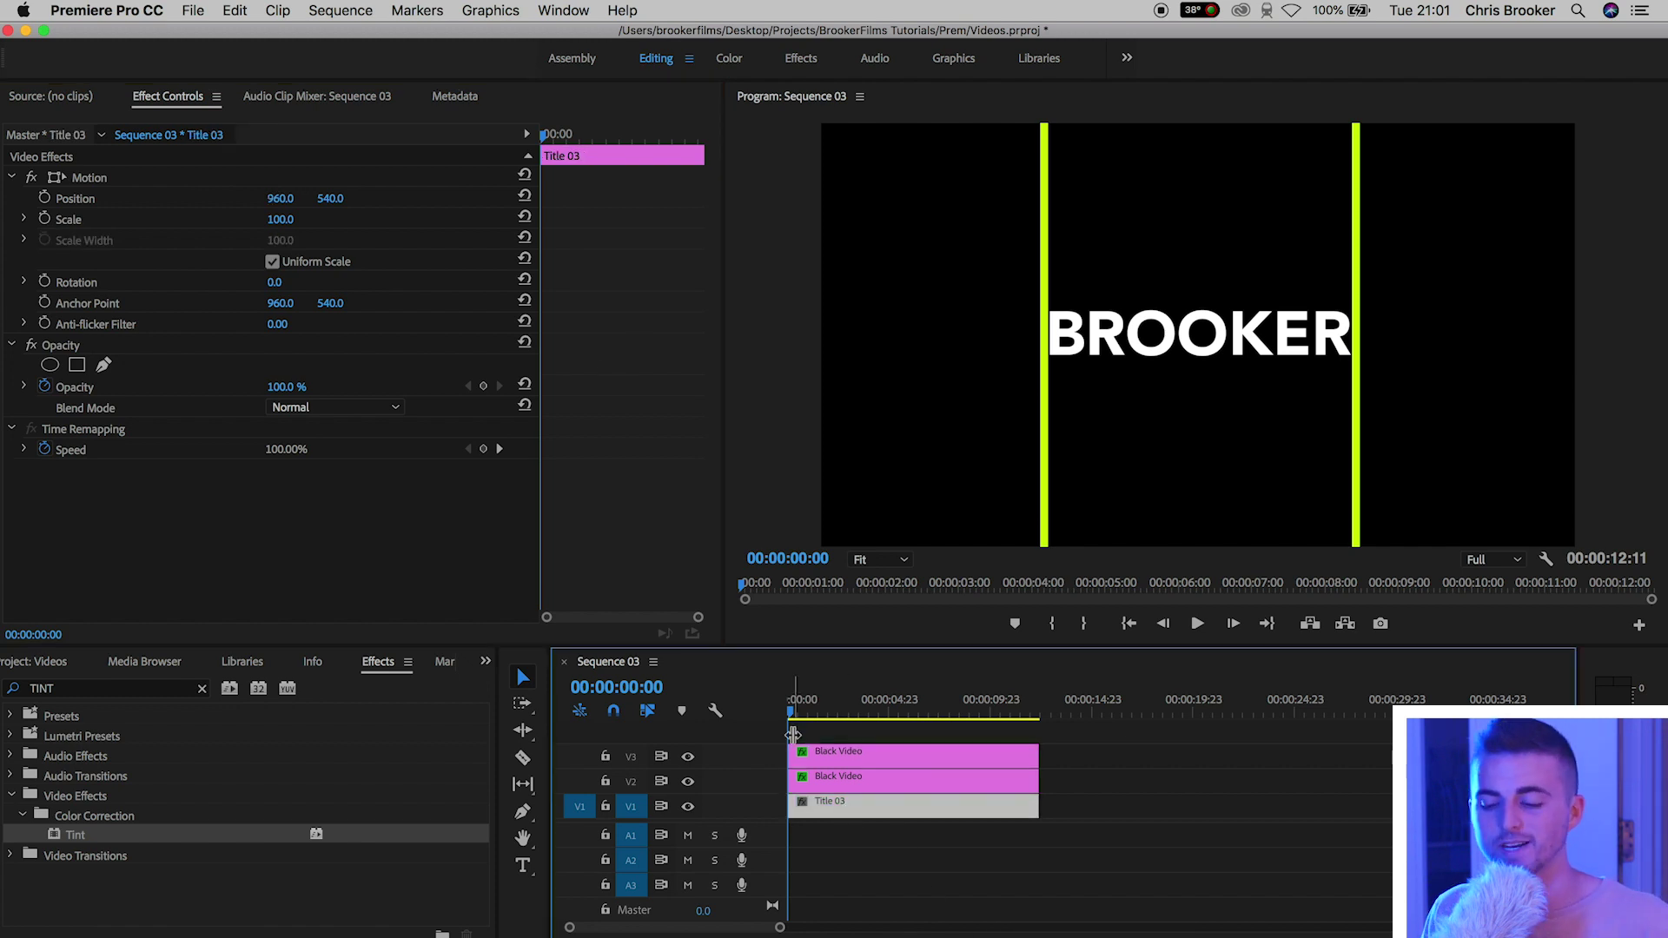
Step: Keyframe Title 03's Position at 00:00:01:00, start BROOKER off-screen left a few frames earlier, and preview it
left_click_drag(792, 712, 809, 714)
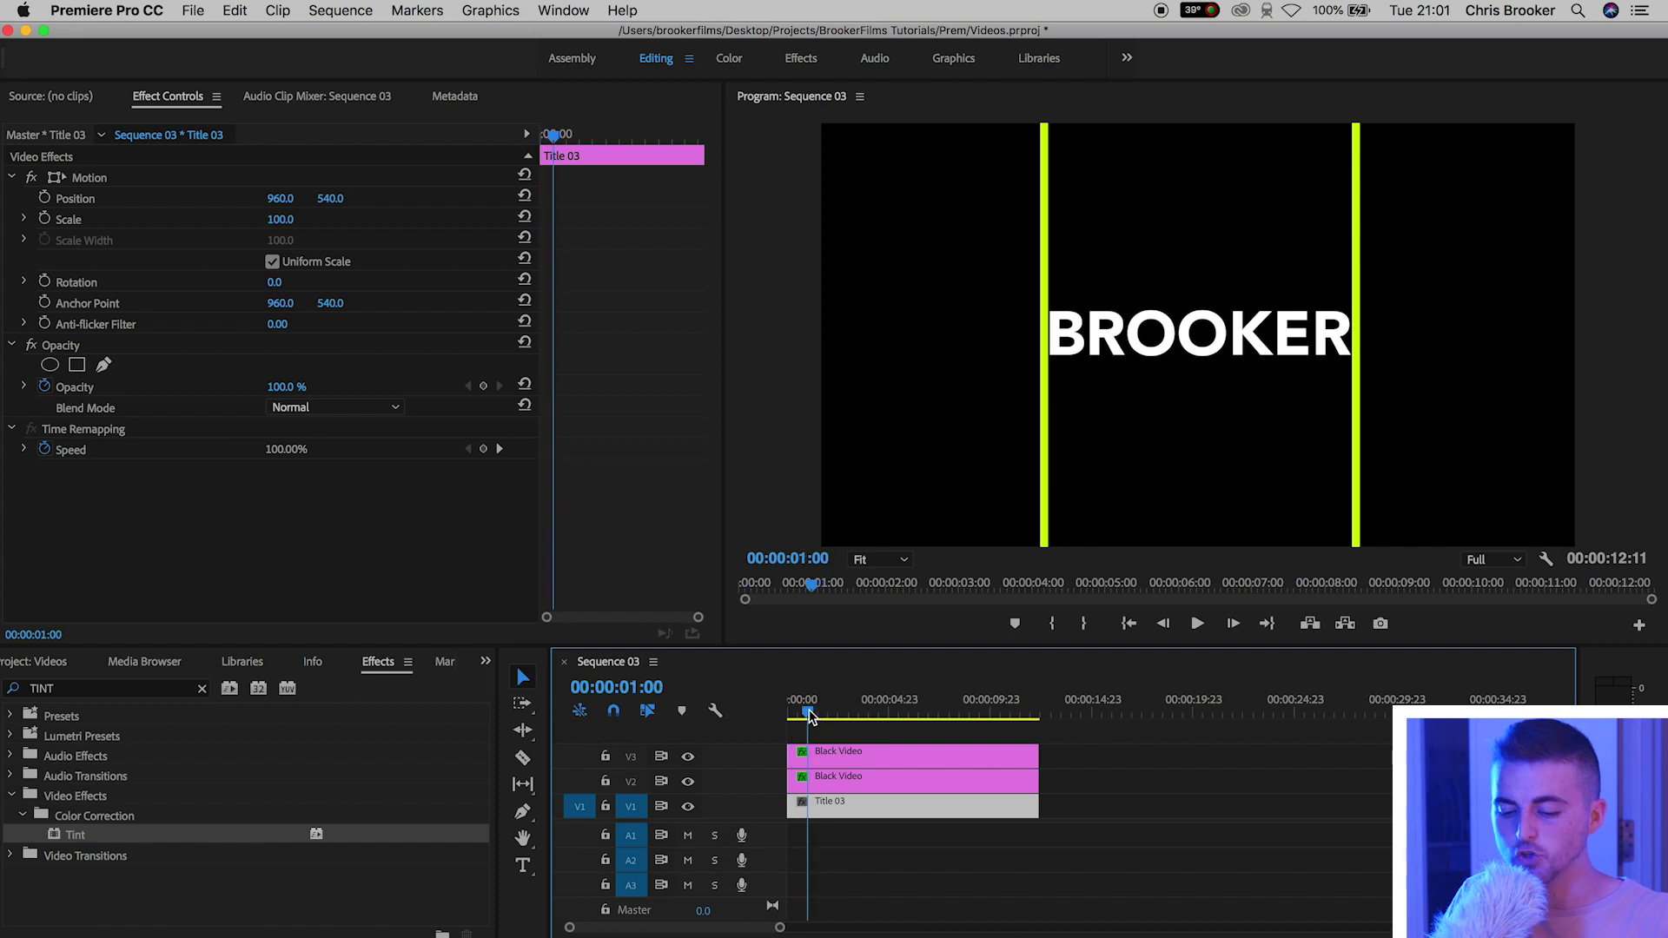
left_click(45, 199)
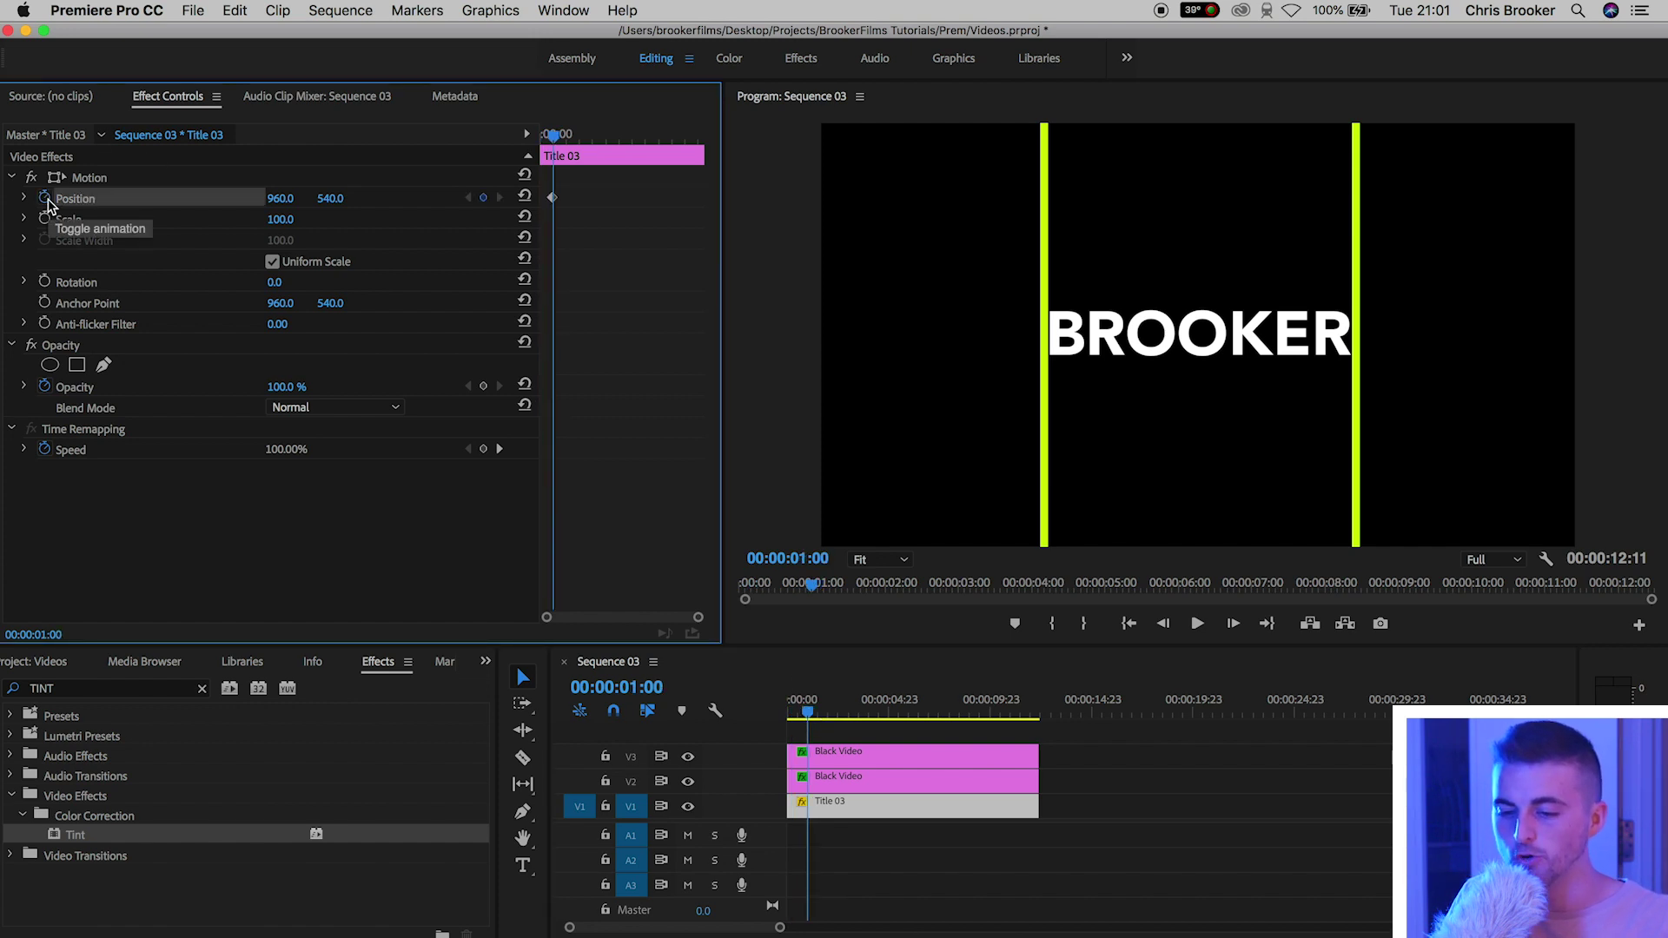
key("Left")
key("Left")
key("Left")
key("Left")
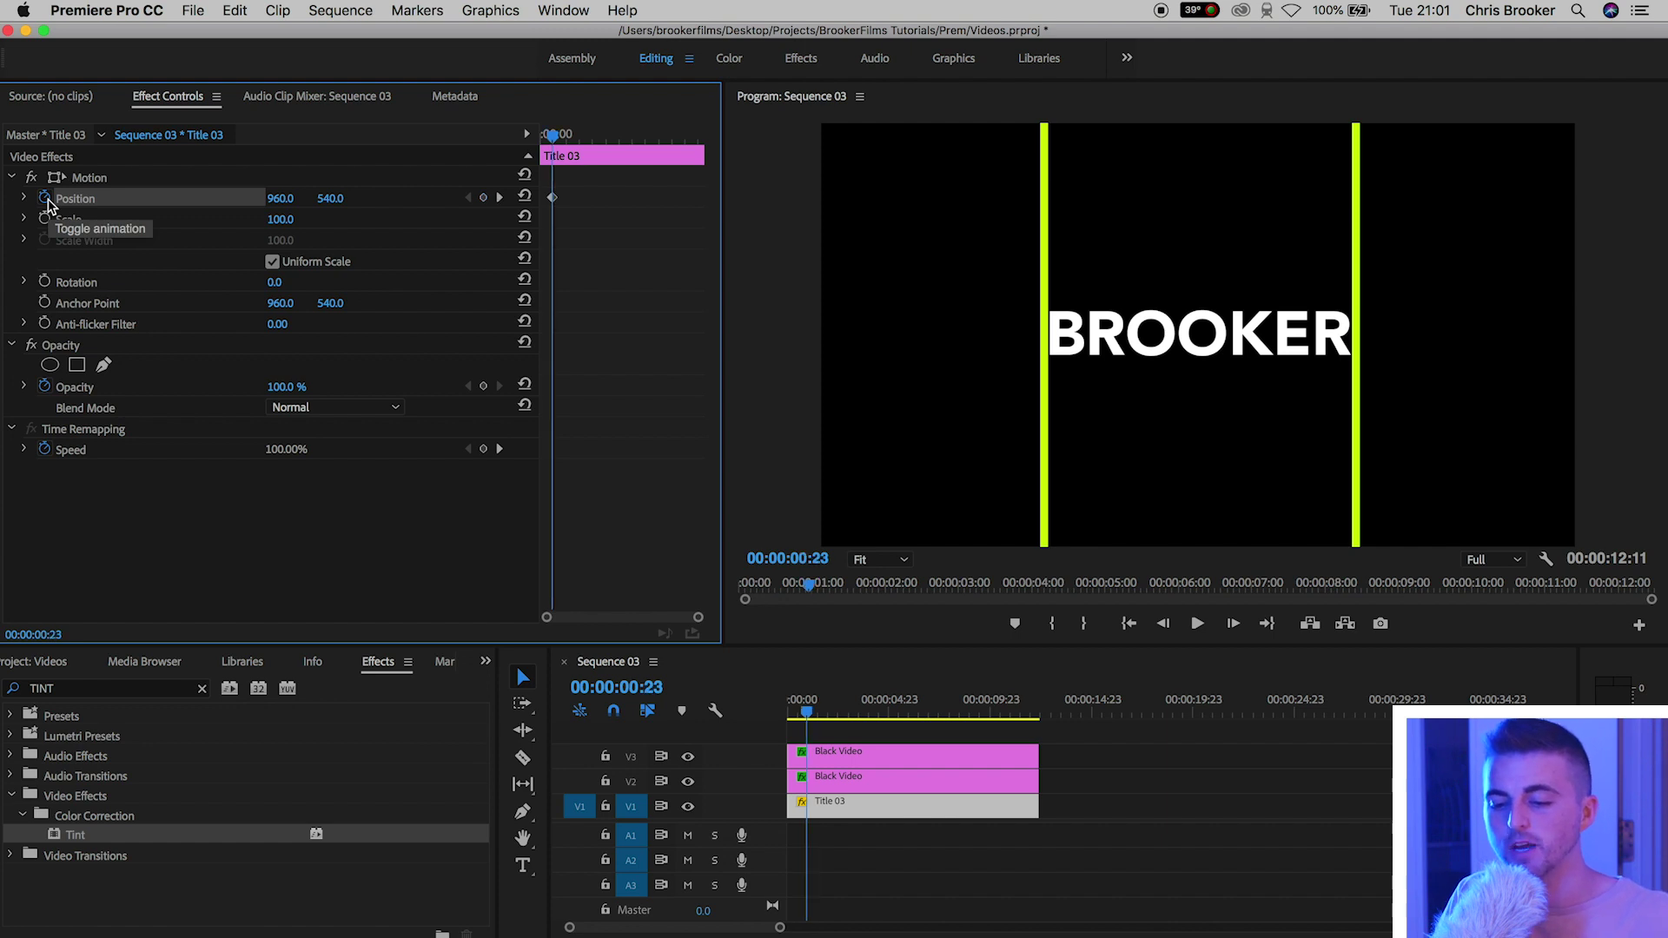
key("Left")
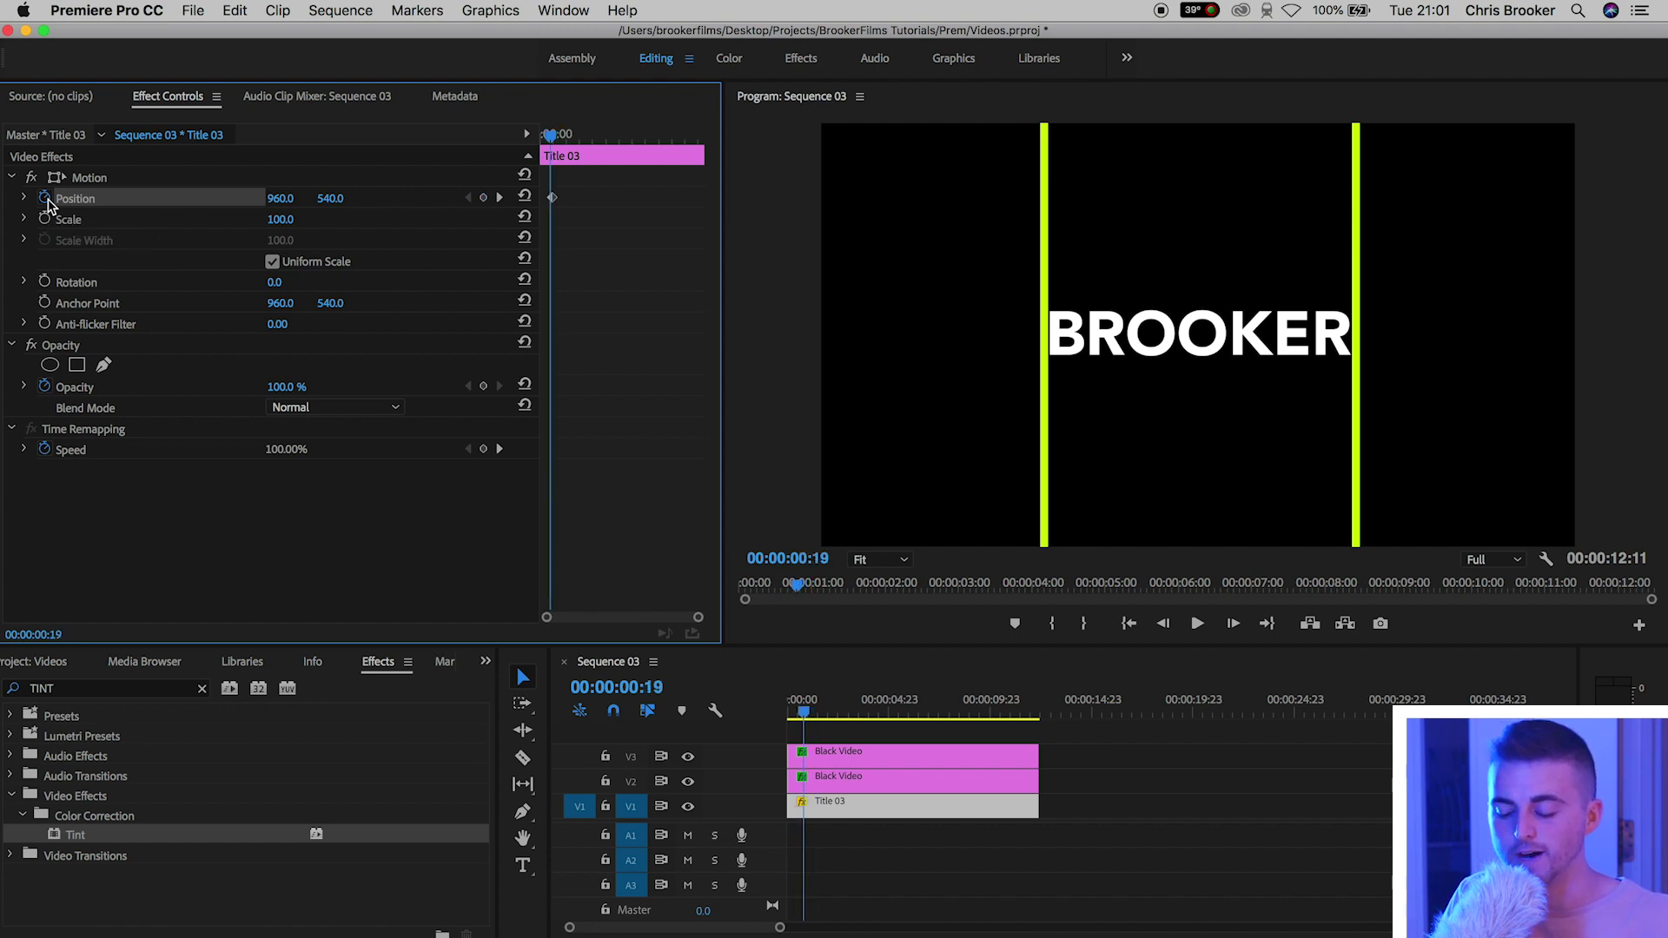
left_click_drag(280, 198, 2, 198)
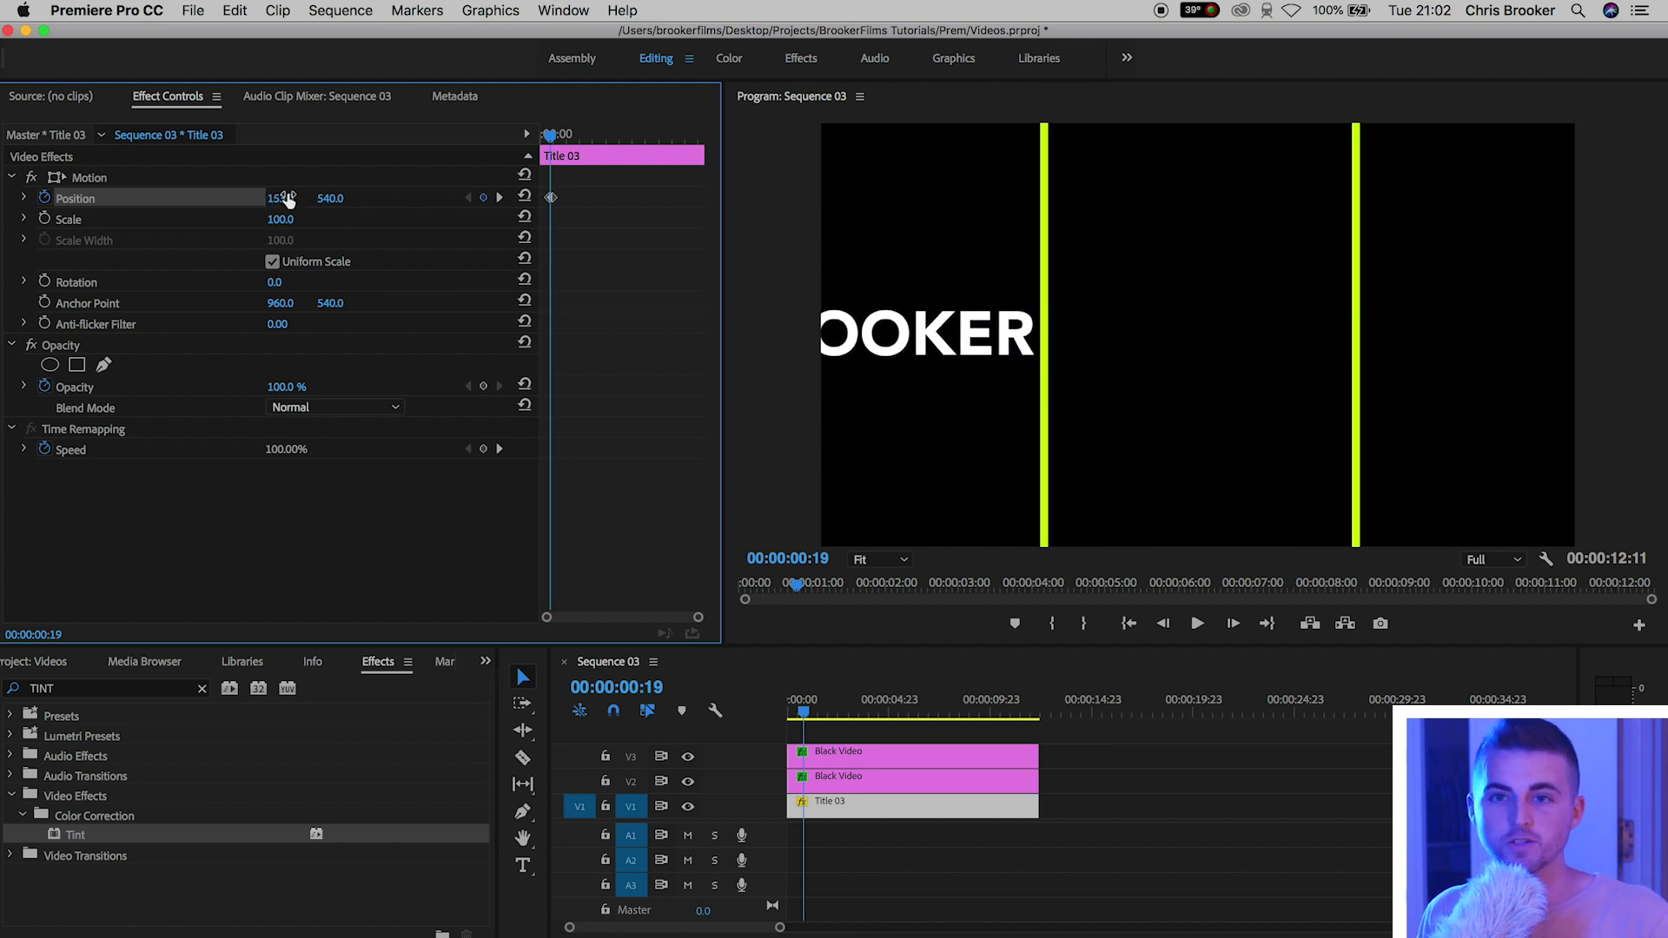
key("space")
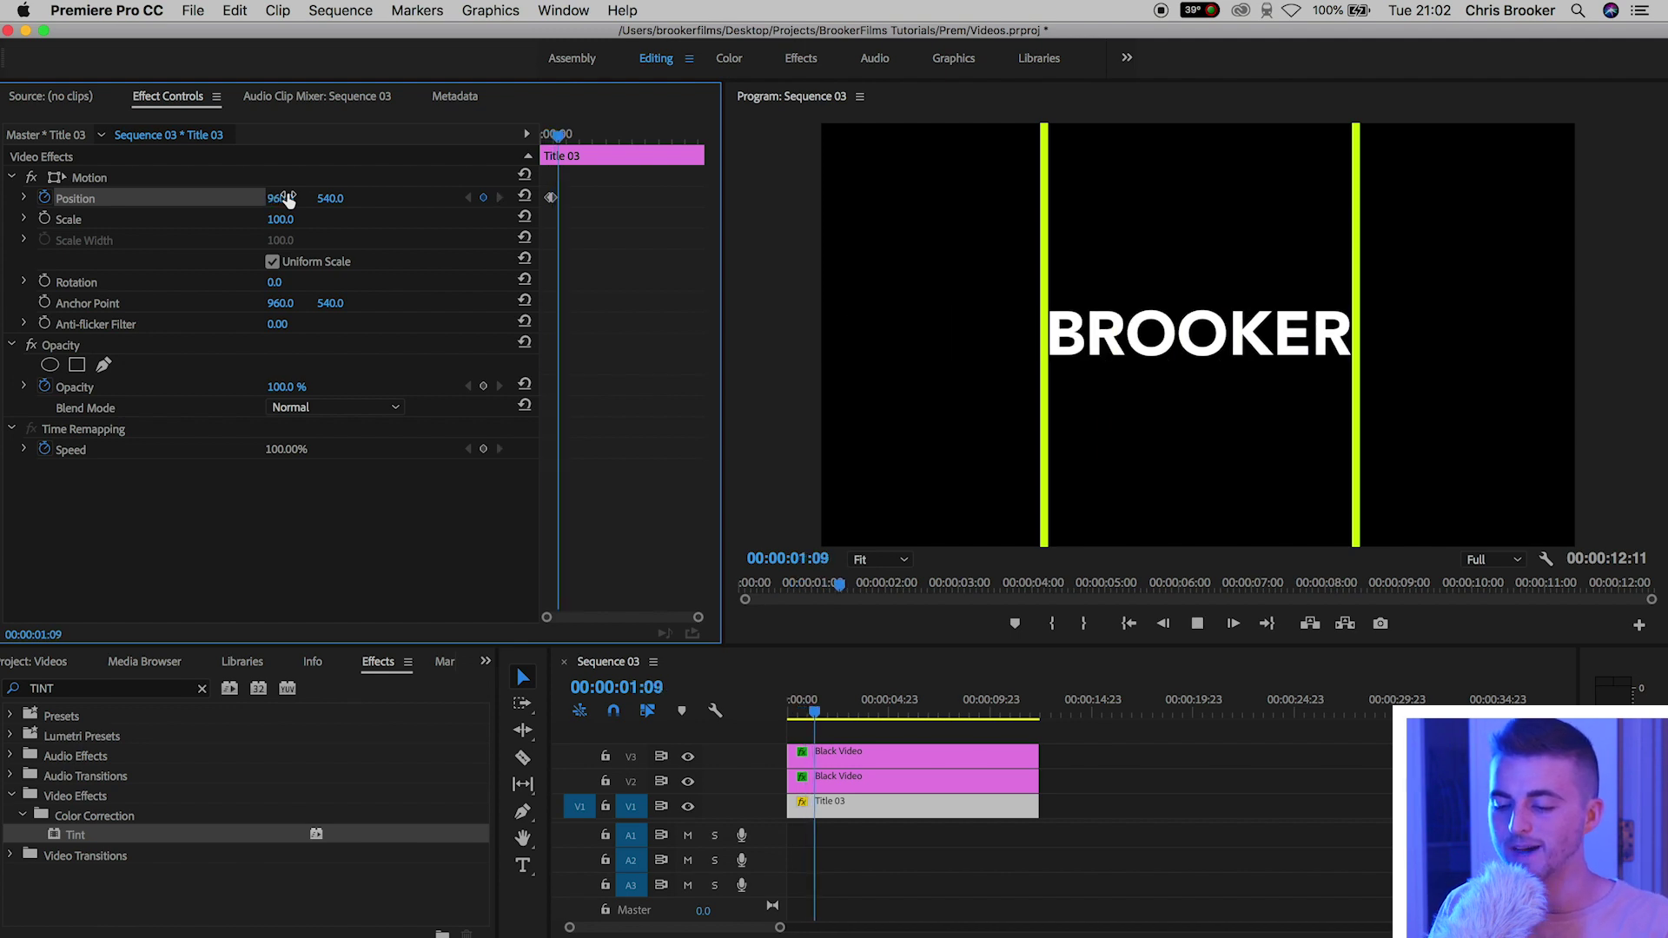
key("space")
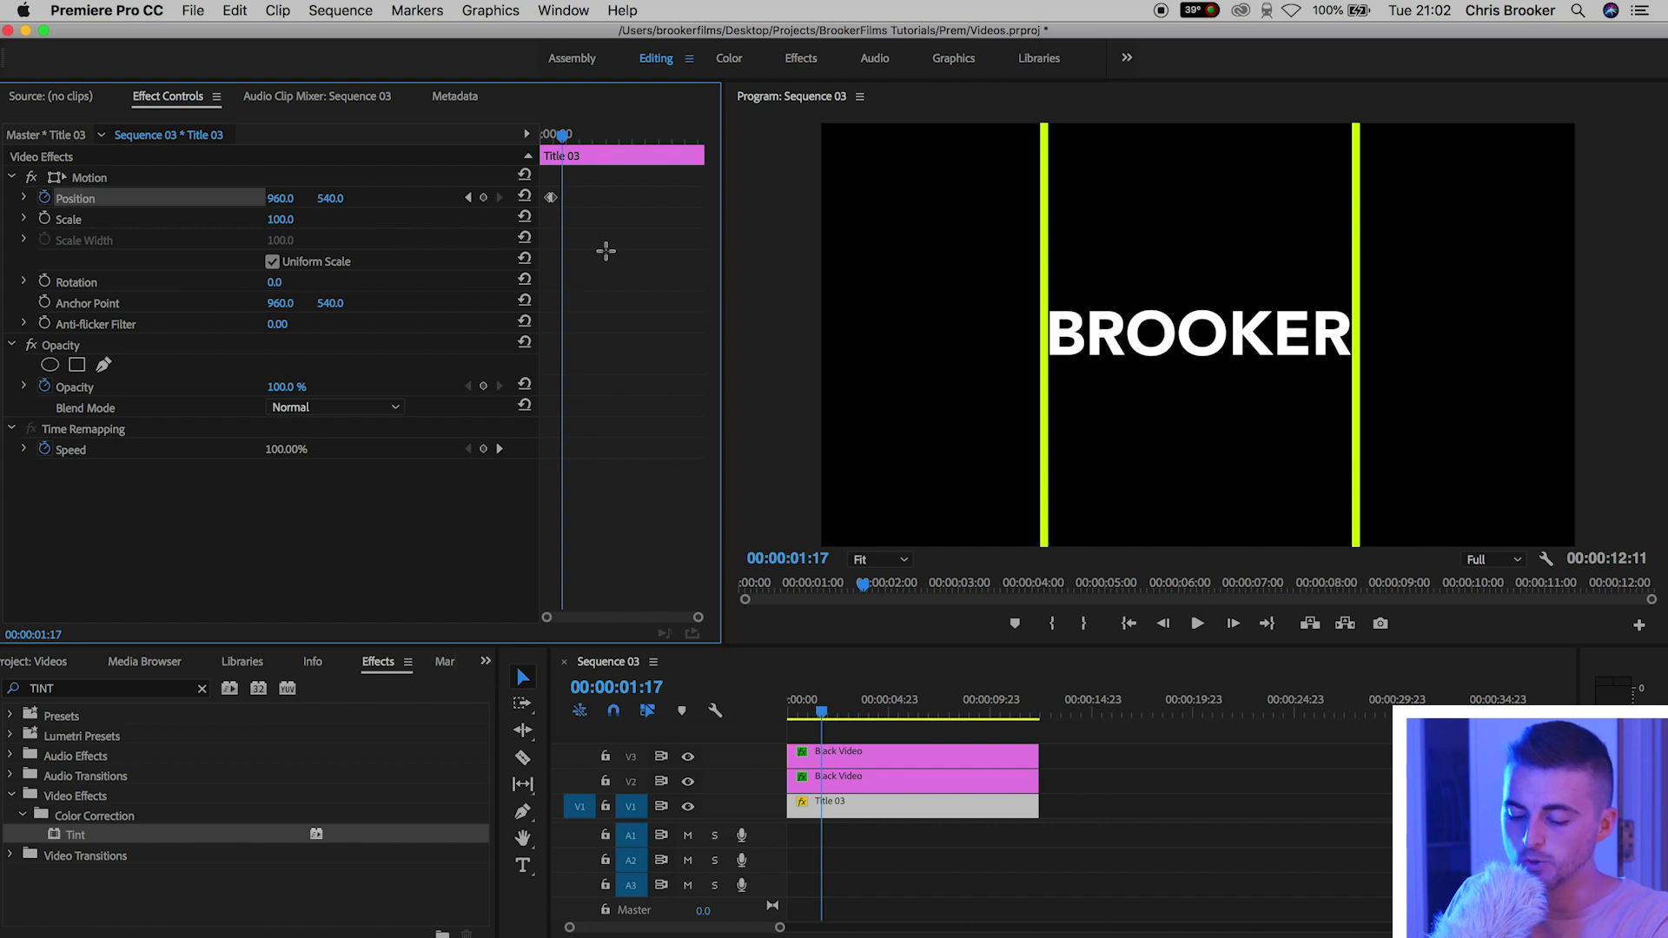
Step: Move the first Position keyframe earlier and preview the slide-in from the start
key("=")
key("=")
key("=")
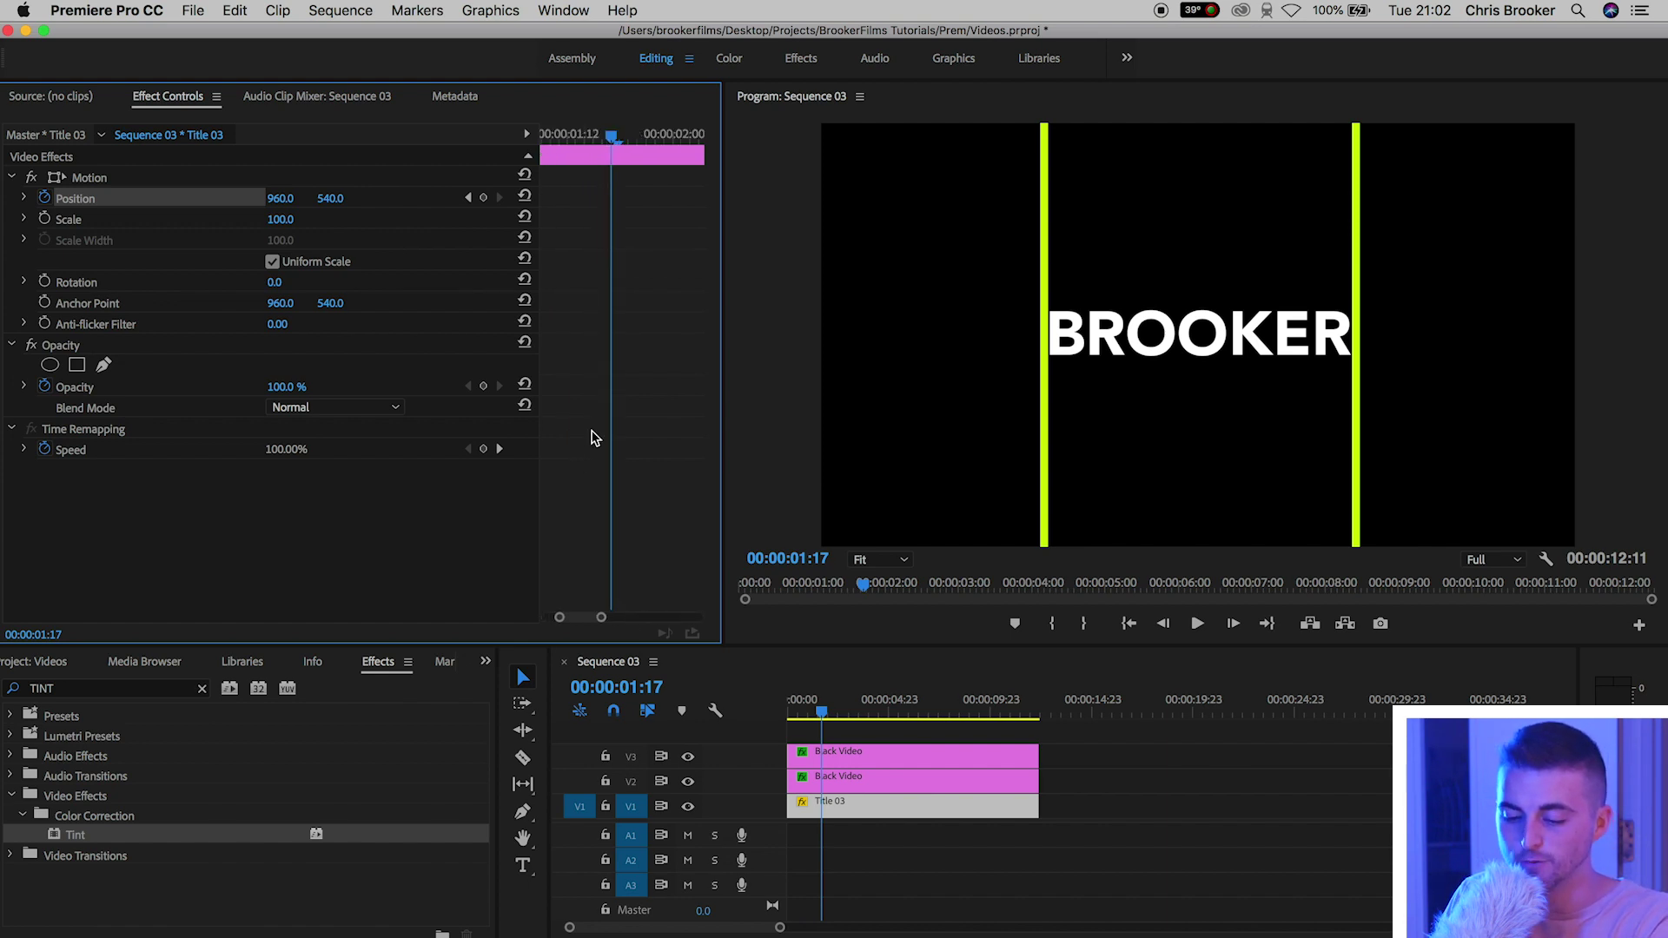
left_click_drag(586, 617, 577, 617)
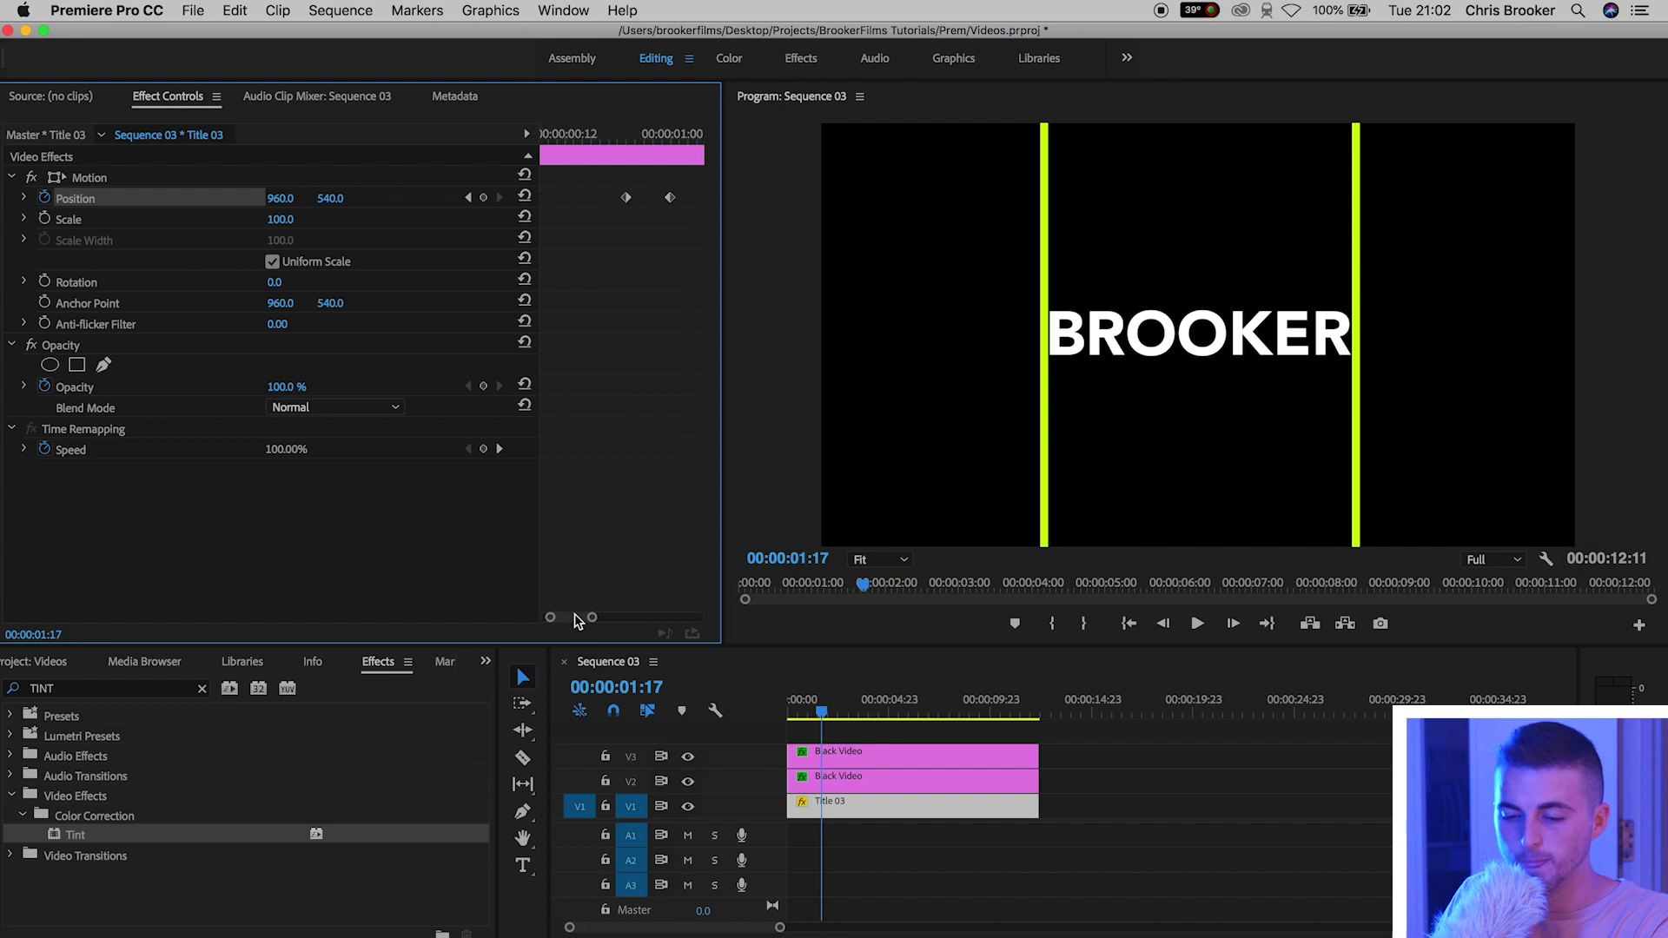
left_click_drag(626, 198, 564, 199)
left_click(557, 134)
key("space")
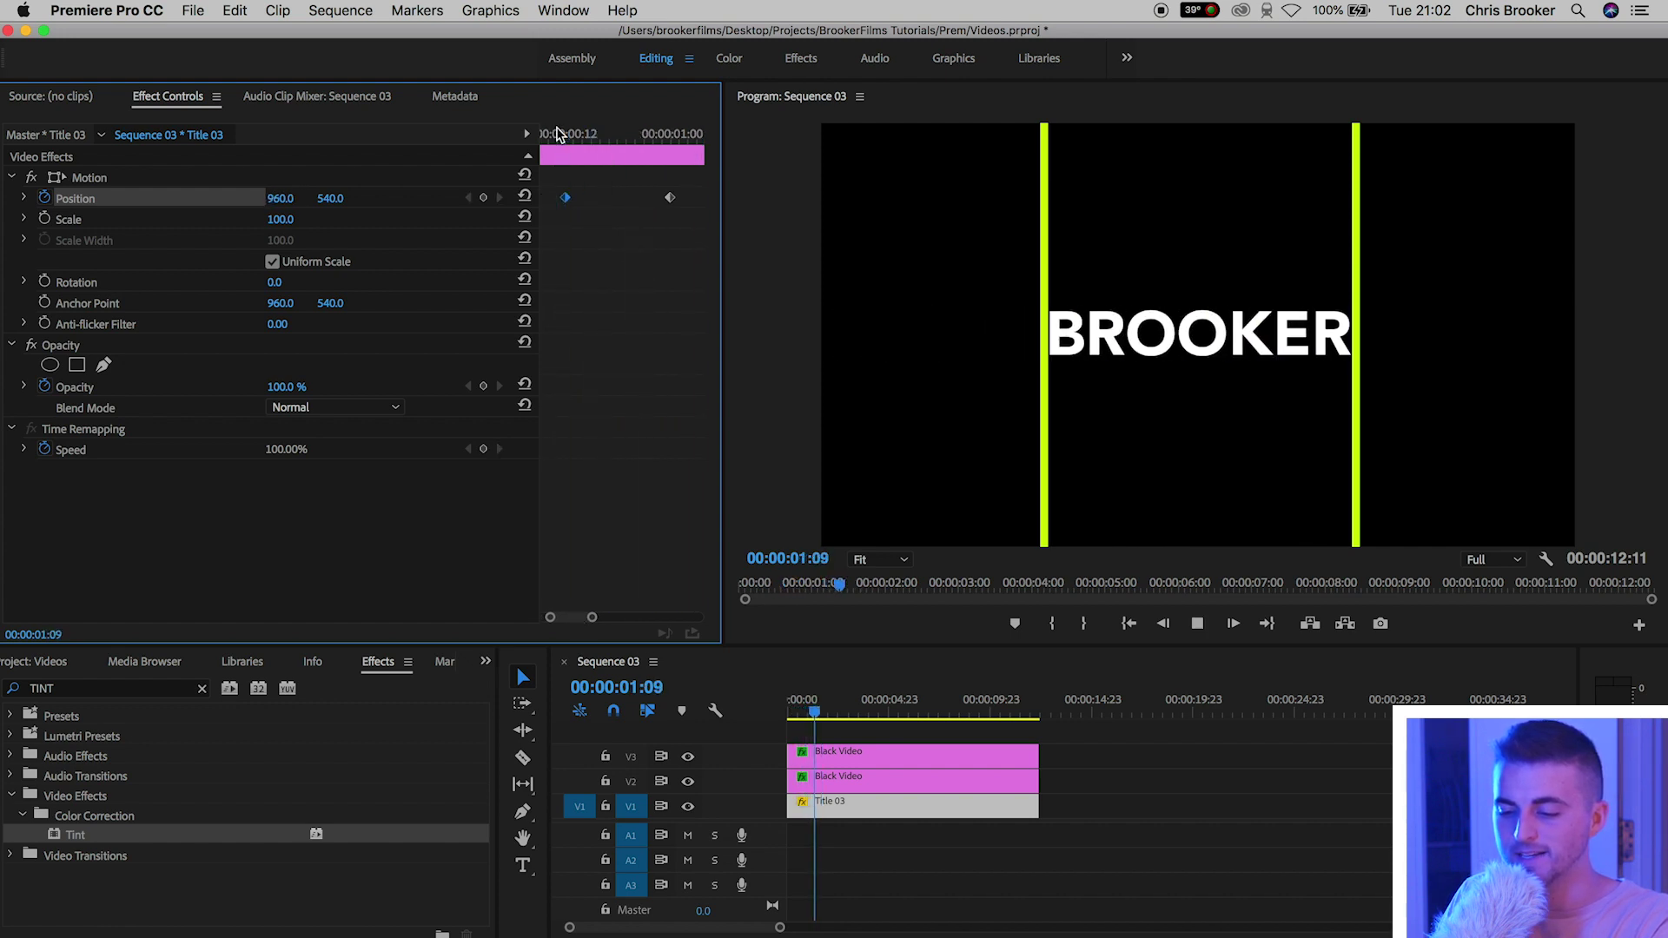
key("minus")
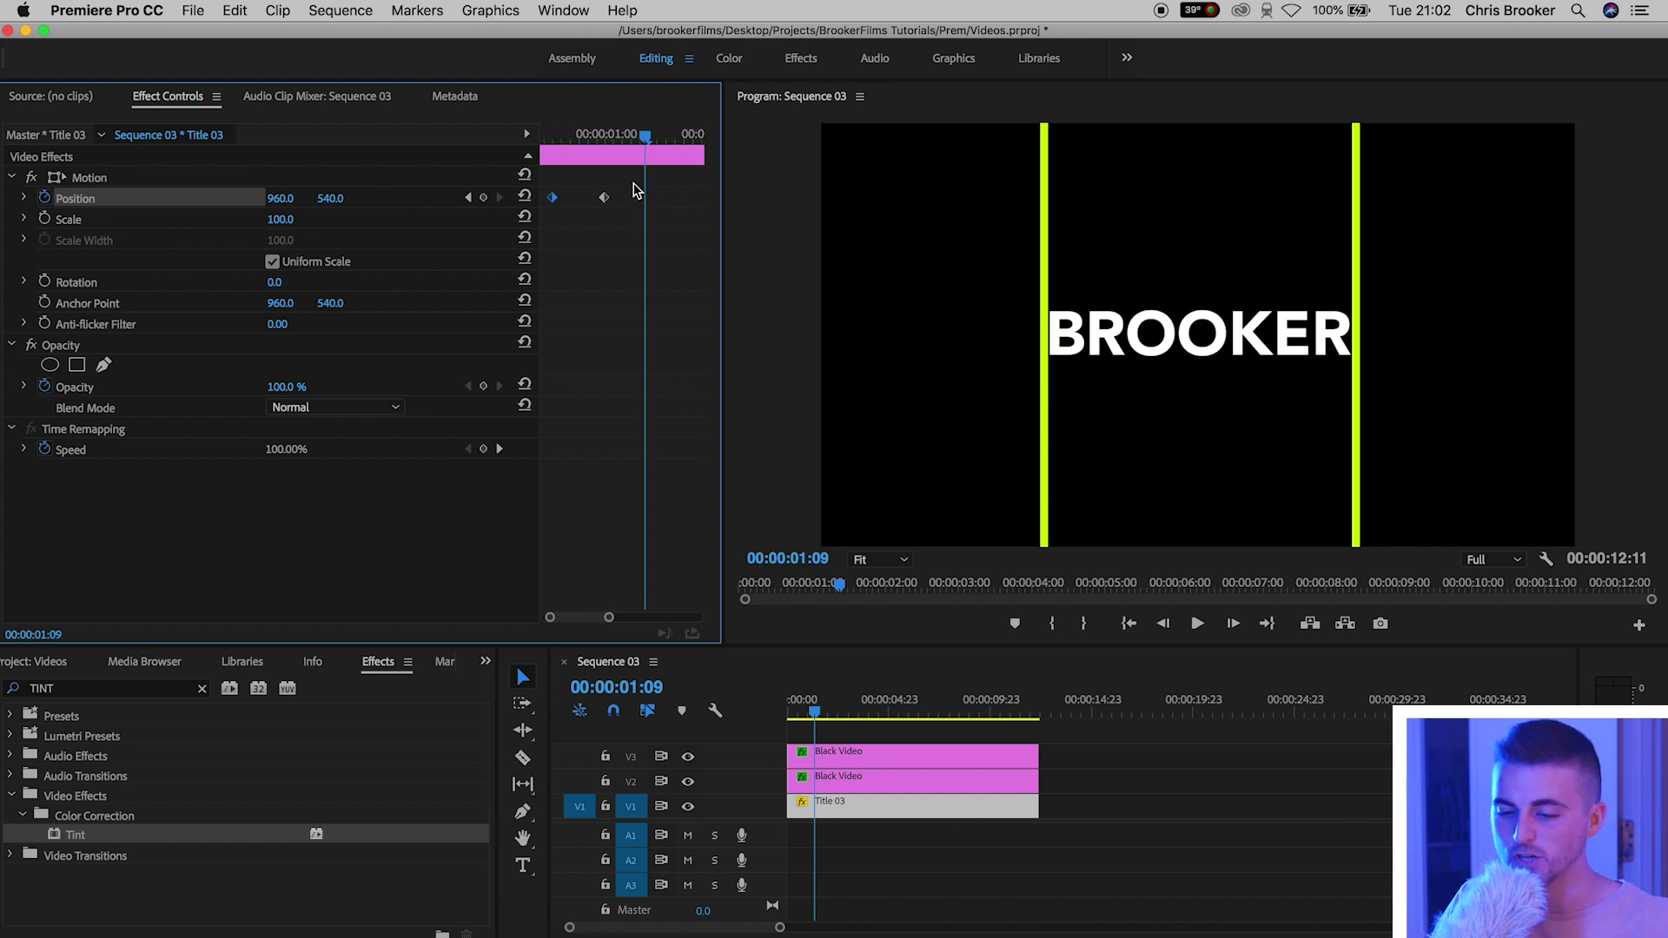
Step: Set both Position keyframes to Ease In temporal interpolation and preview the result
left_click_drag(624, 177, 476, 248)
right_click(606, 202)
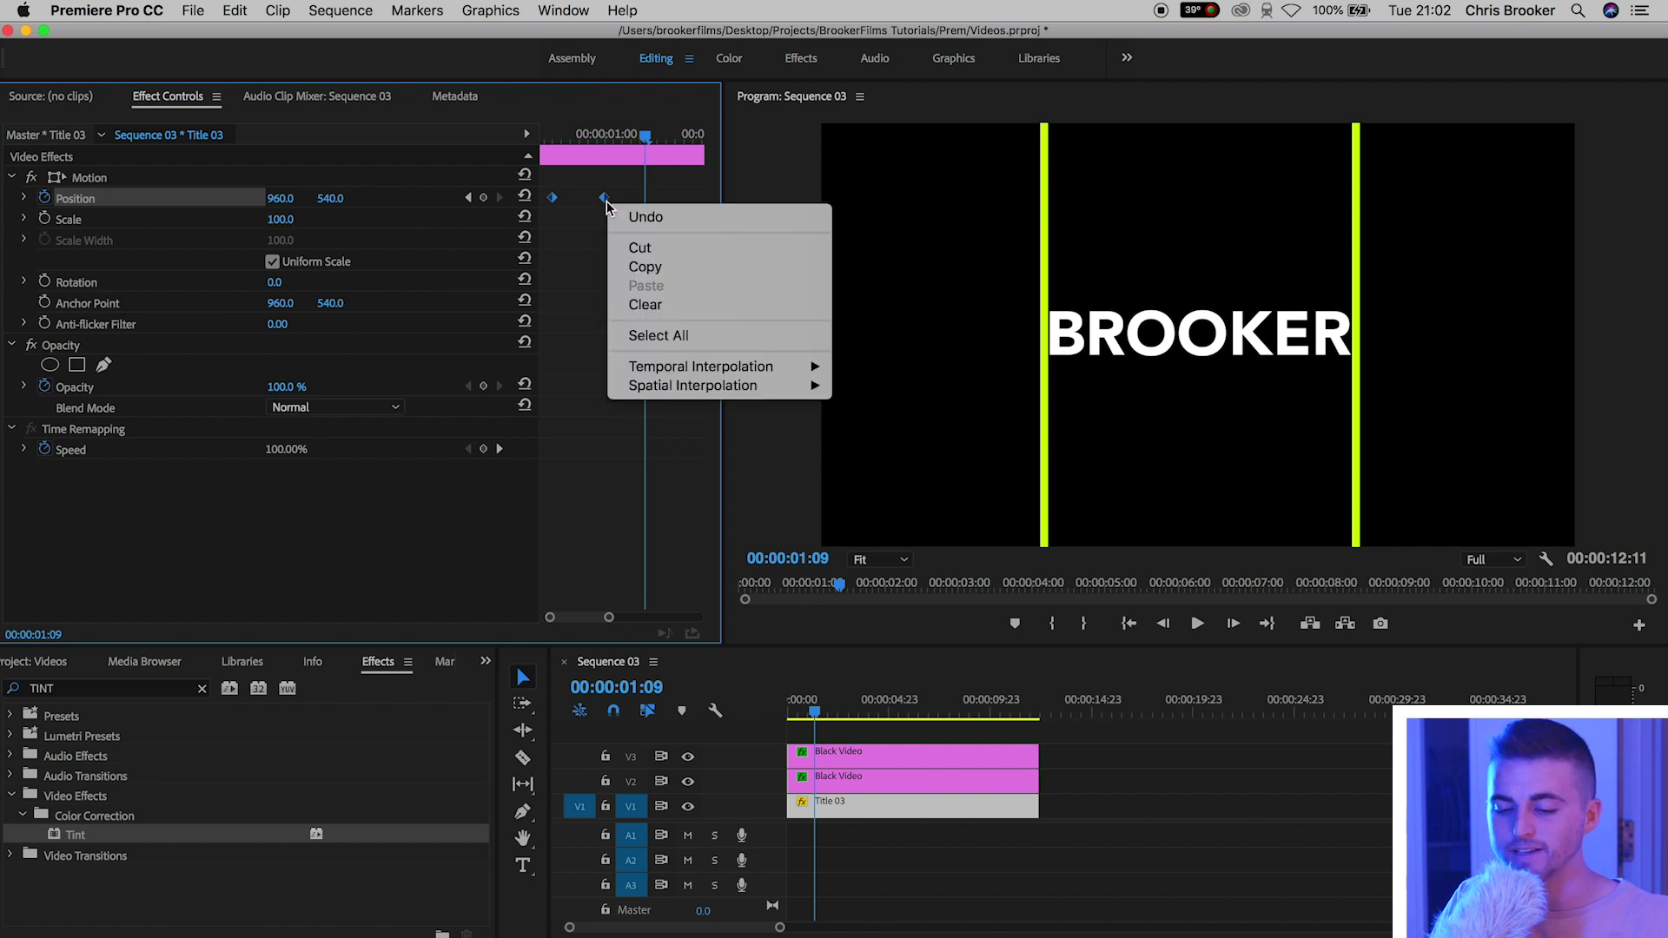
mouse_move(768, 369)
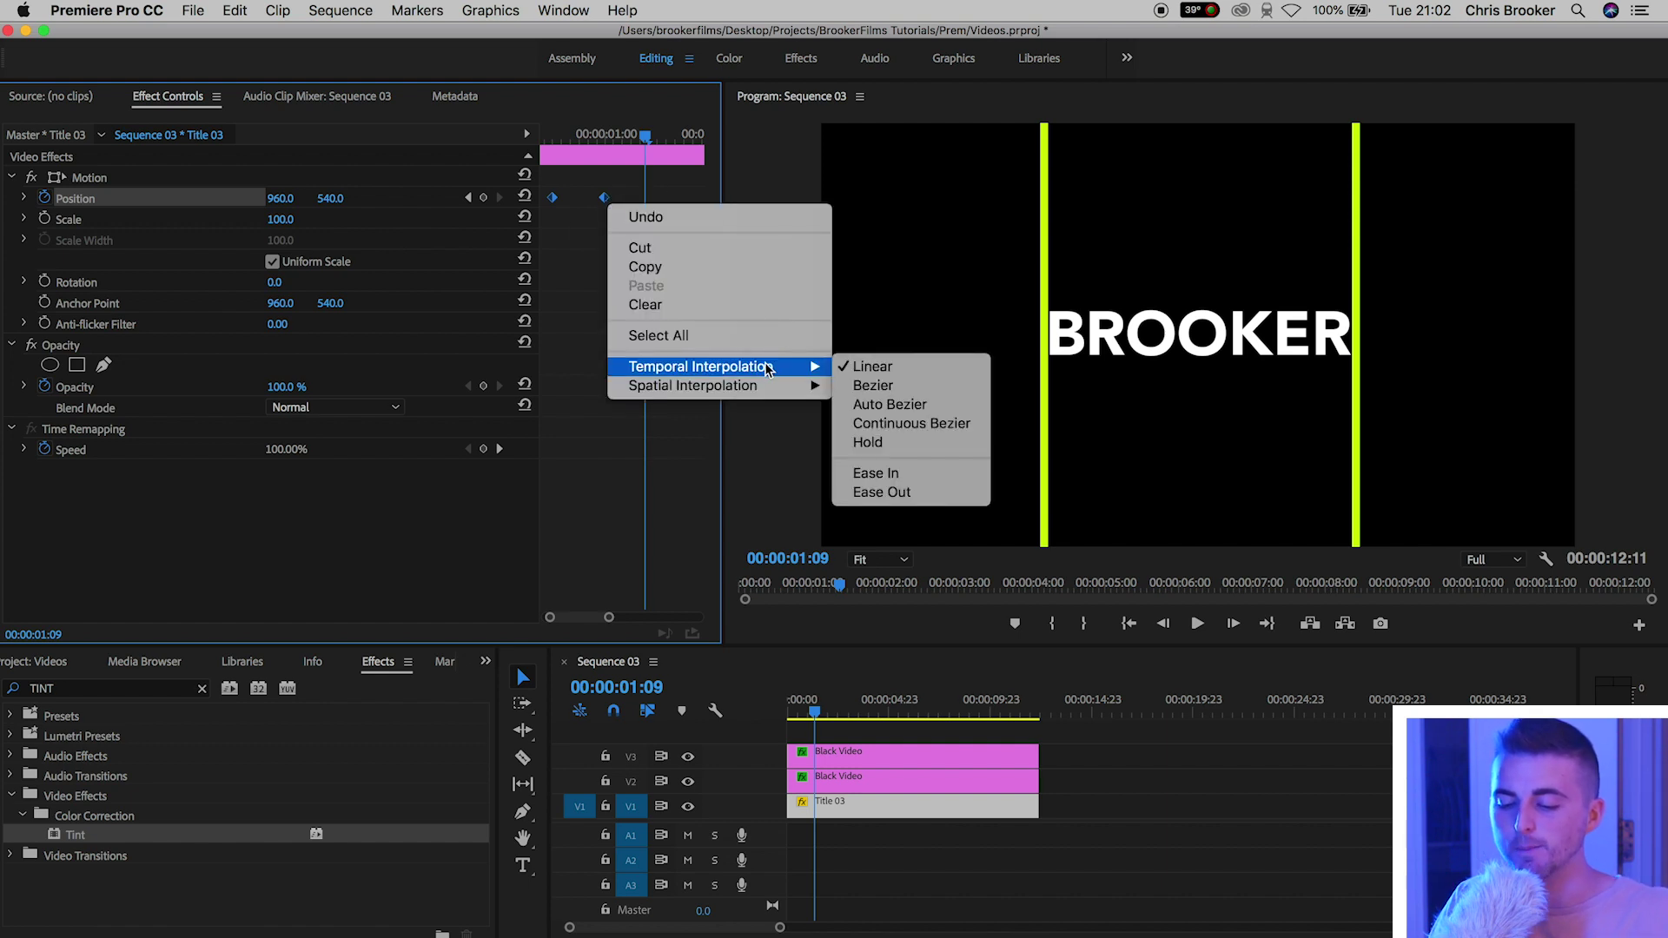
left_click(879, 474)
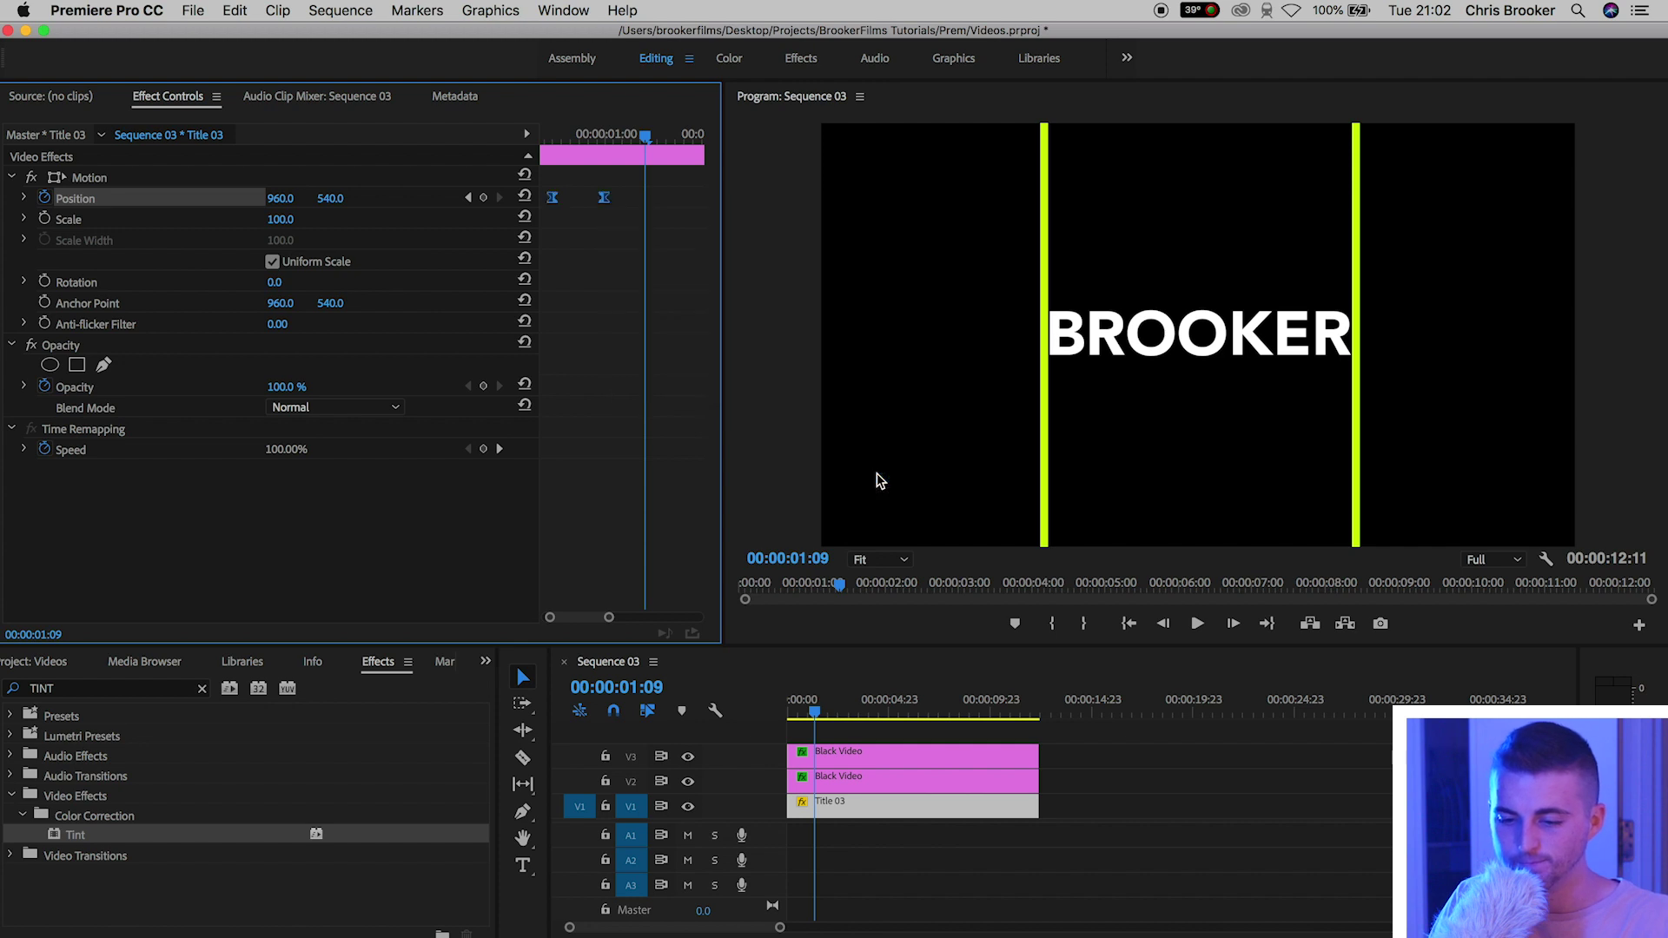
left_click(557, 135)
key("space")
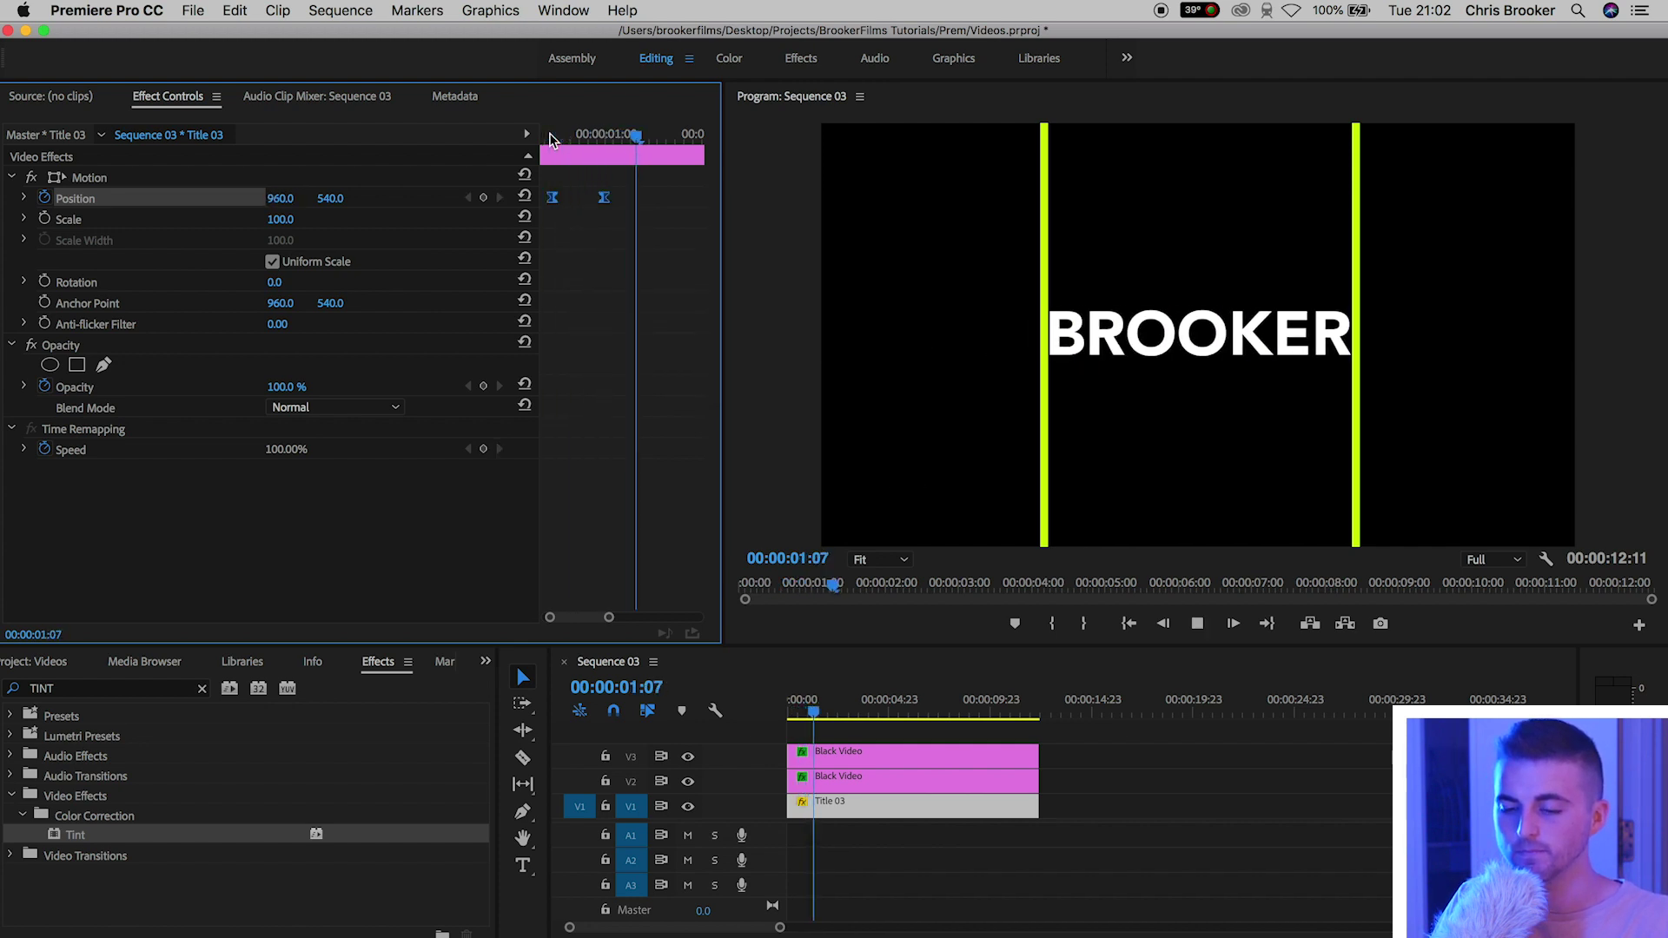
Step: Add a hold Position keyframe at 00:00:04:02, then slide BROOKER right to X 1769 by 00:00:04:21
key("backslash")
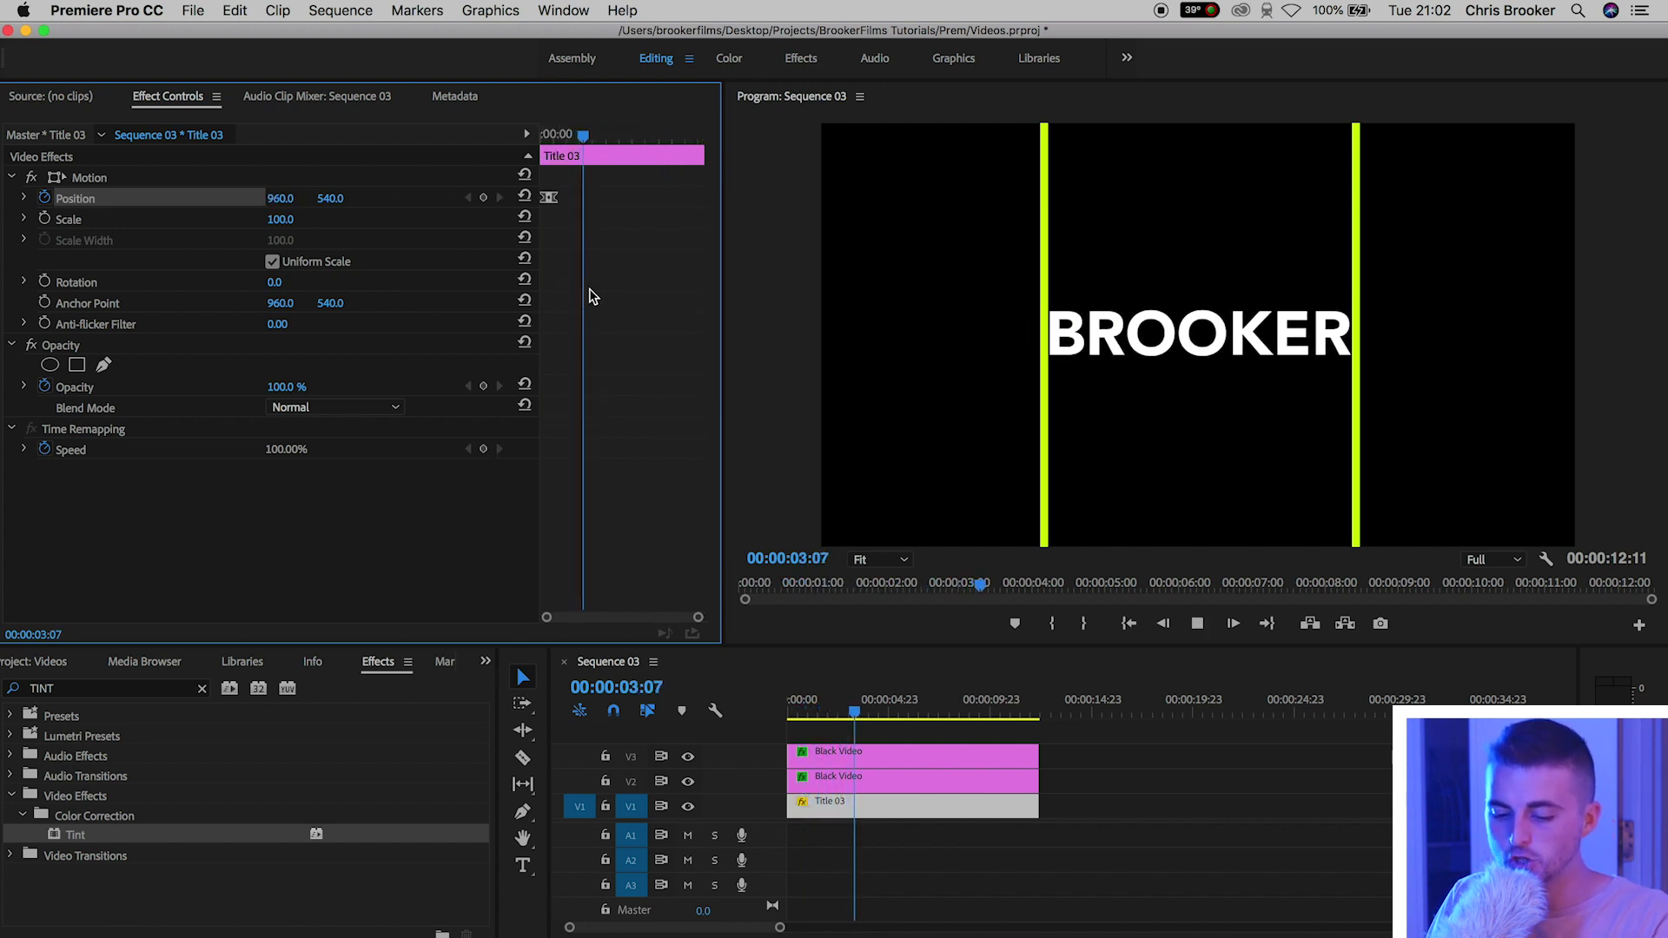
key("space")
key("Right")
key("Right")
key("Right")
key("Right")
key("Right")
key("Right")
key("Right")
key("Right")
key("Right")
key("Right")
key("Right")
key("Right")
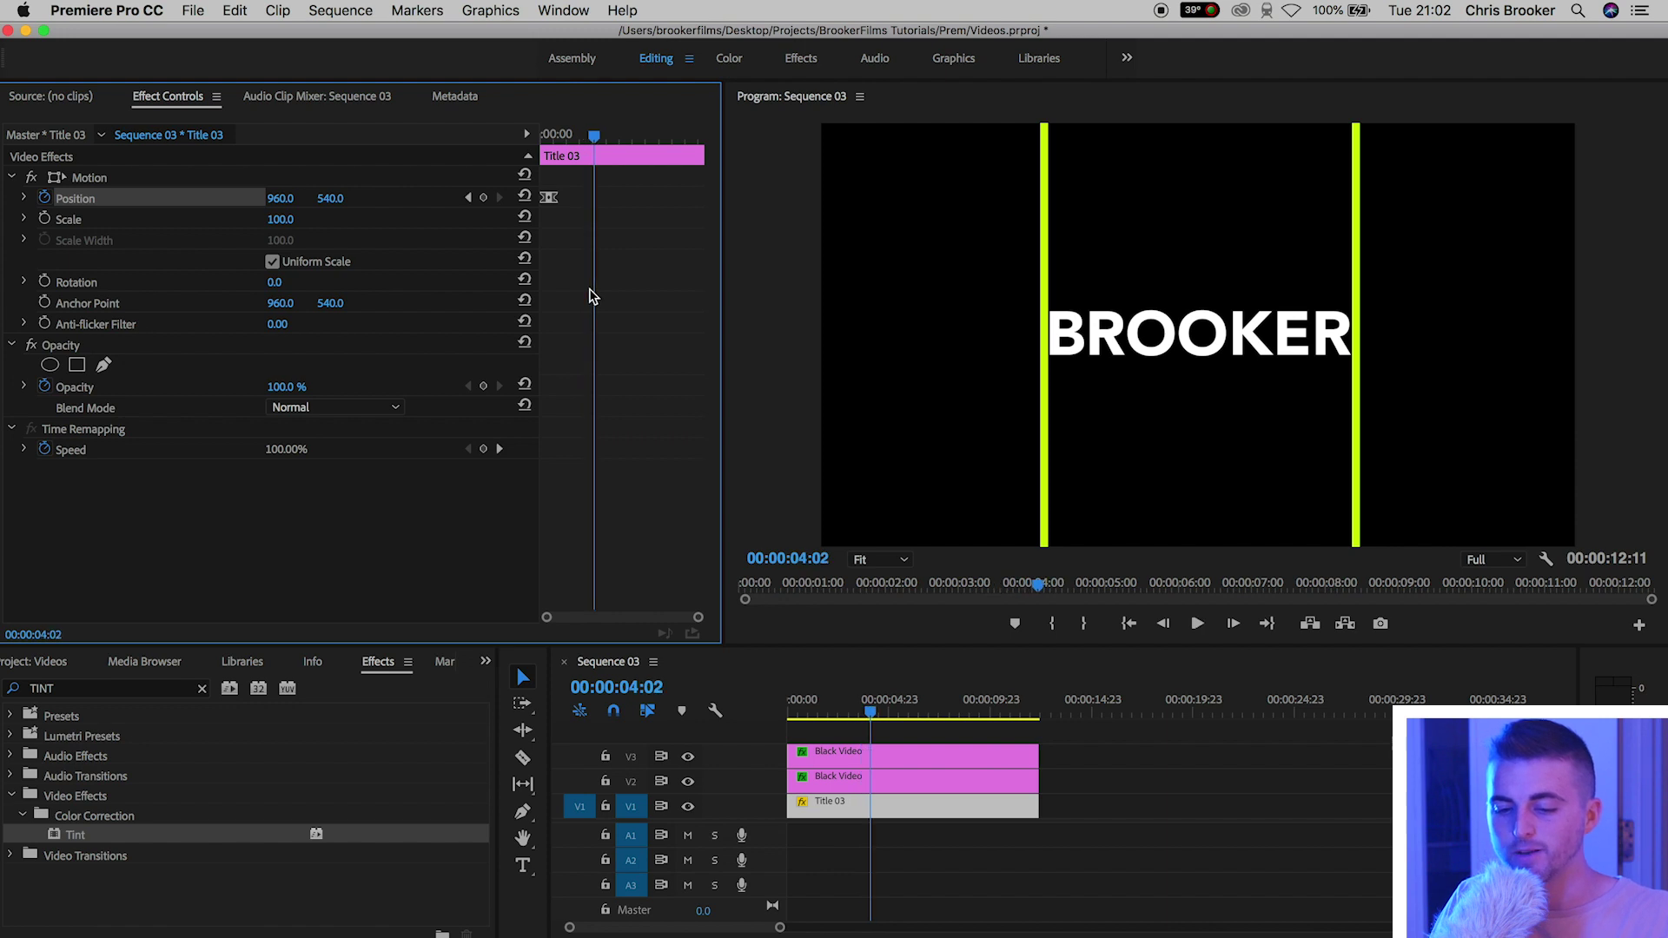
left_click(484, 199)
key("space")
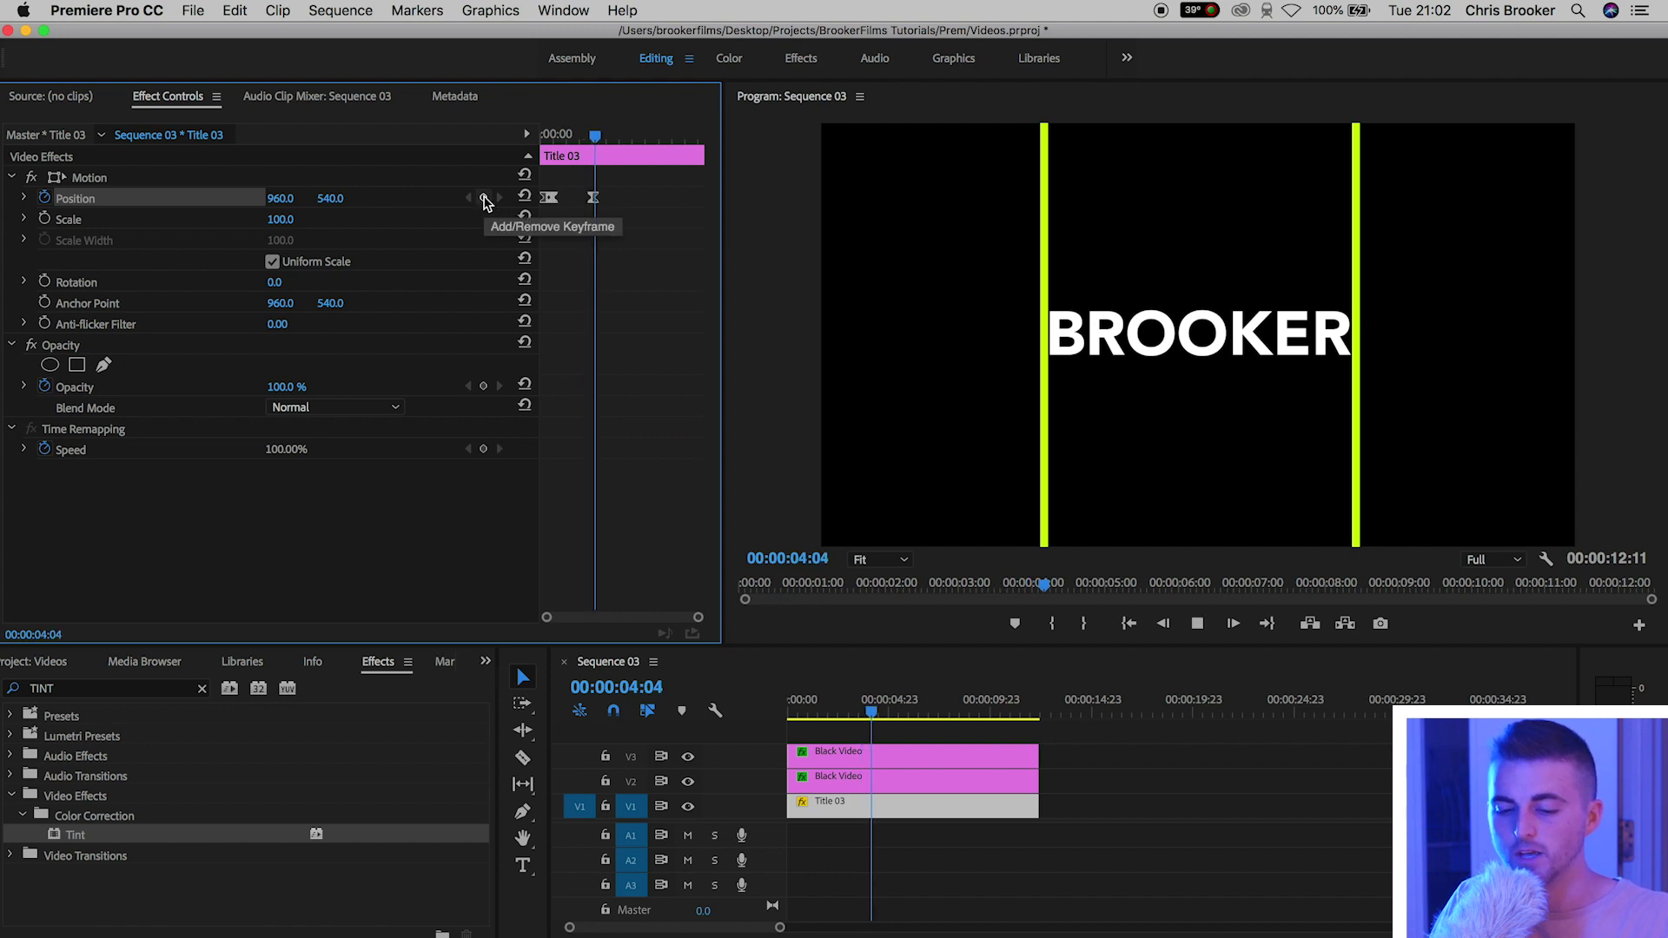
key("space")
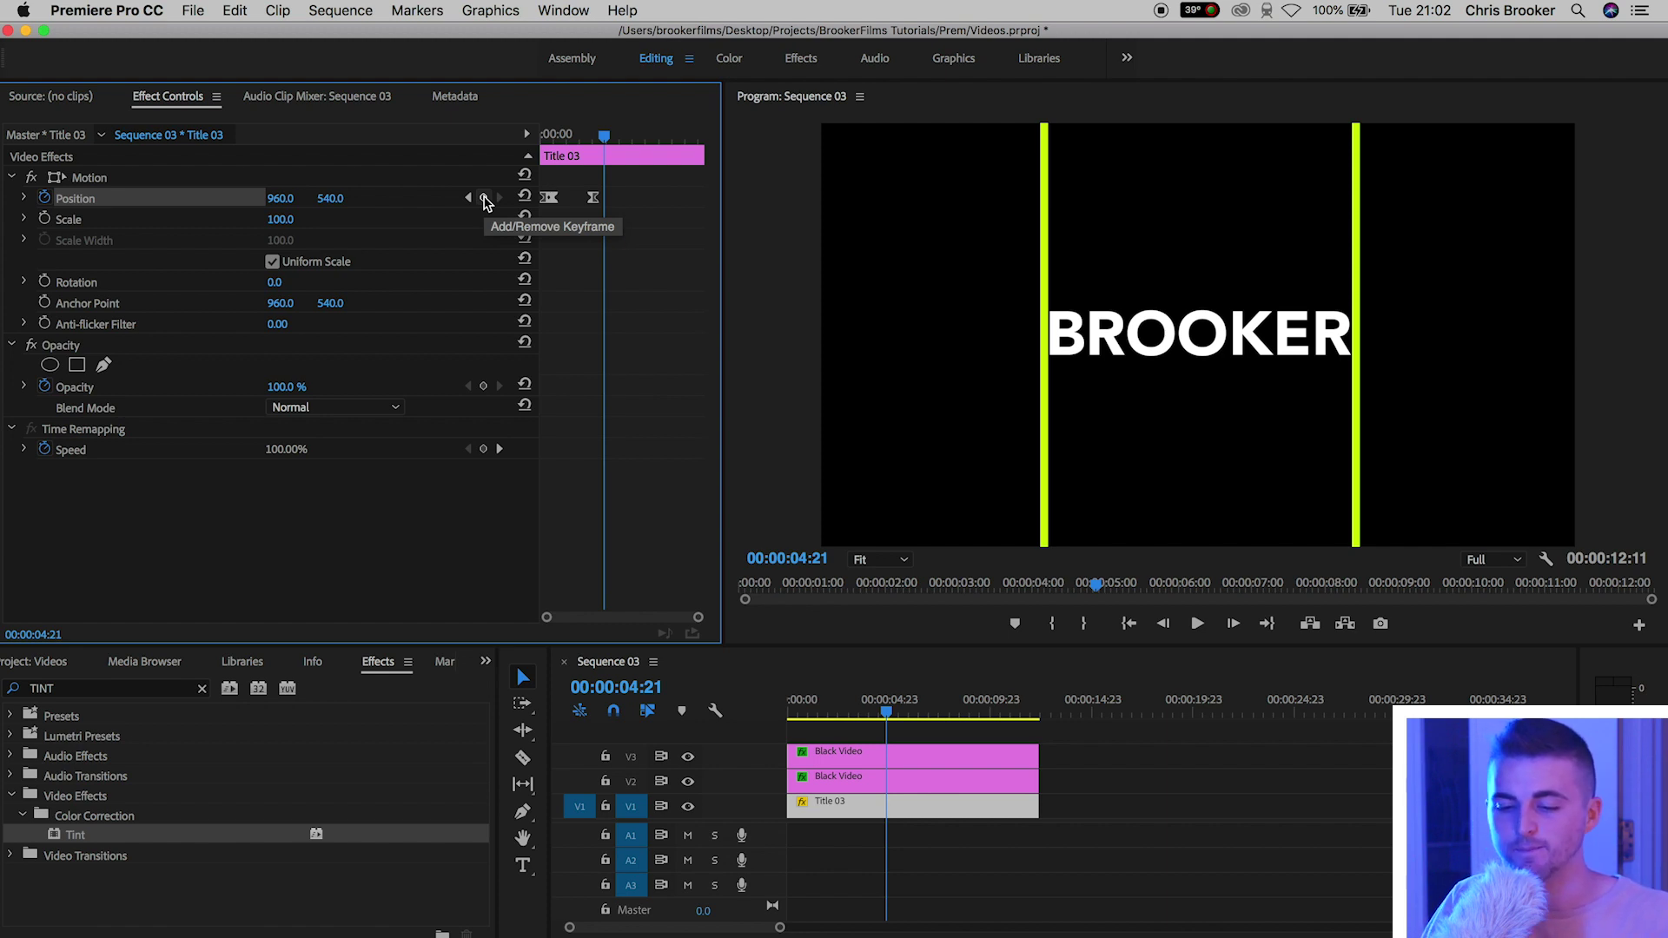
left_click_drag(280, 198, 983, 198)
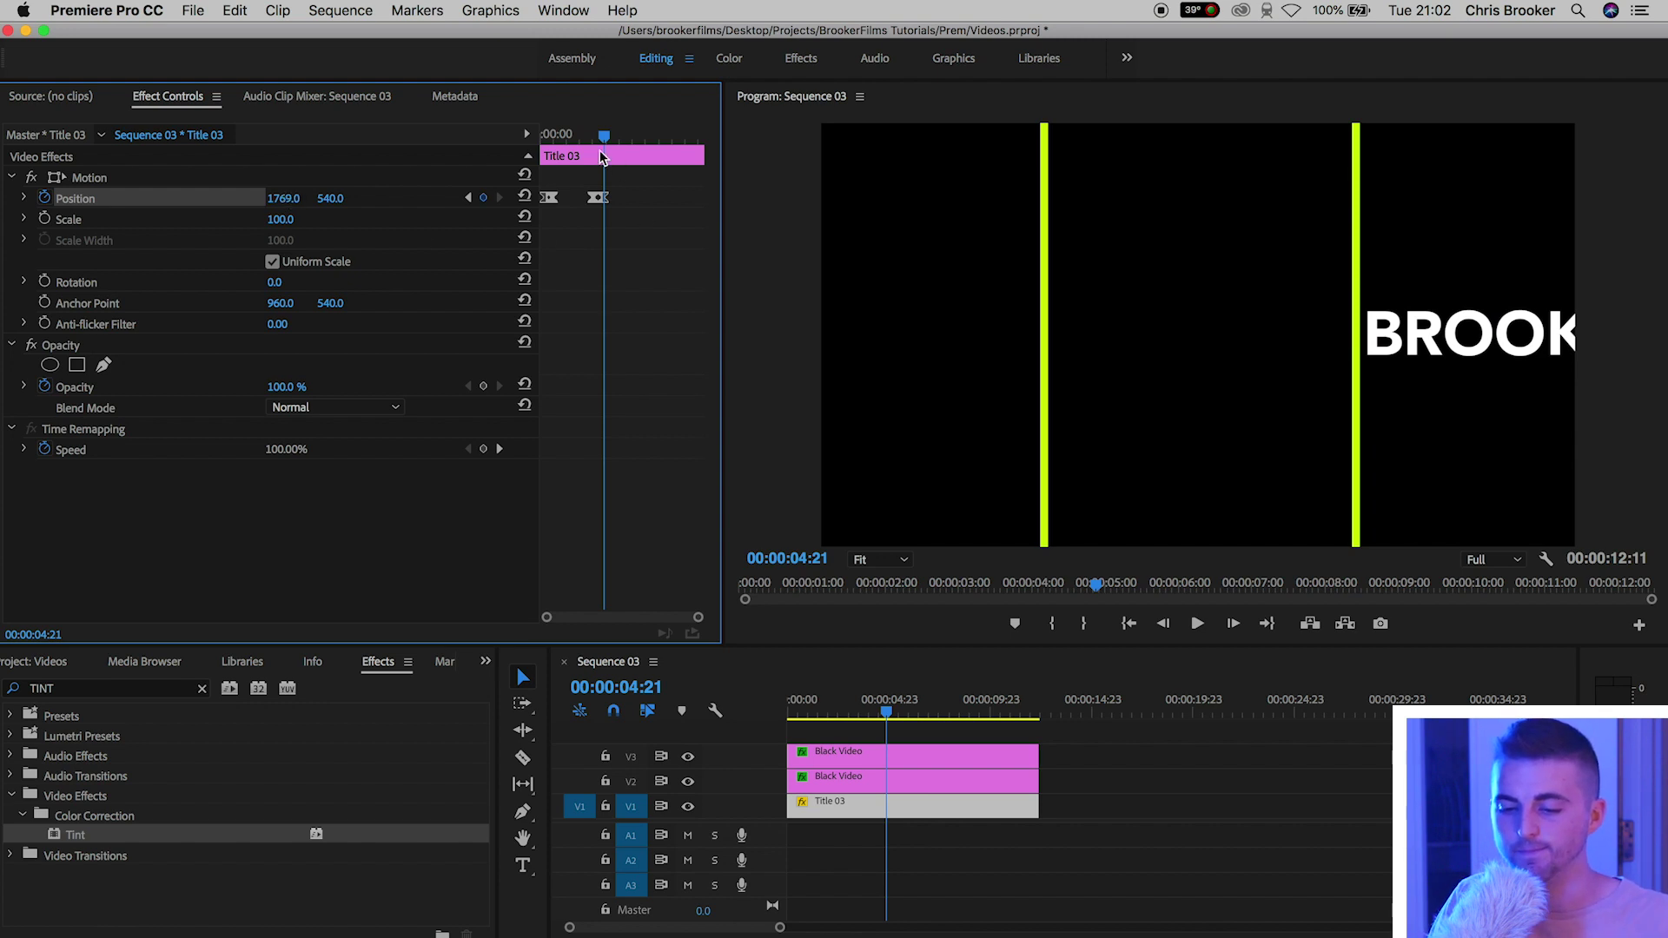
left_click(576, 137)
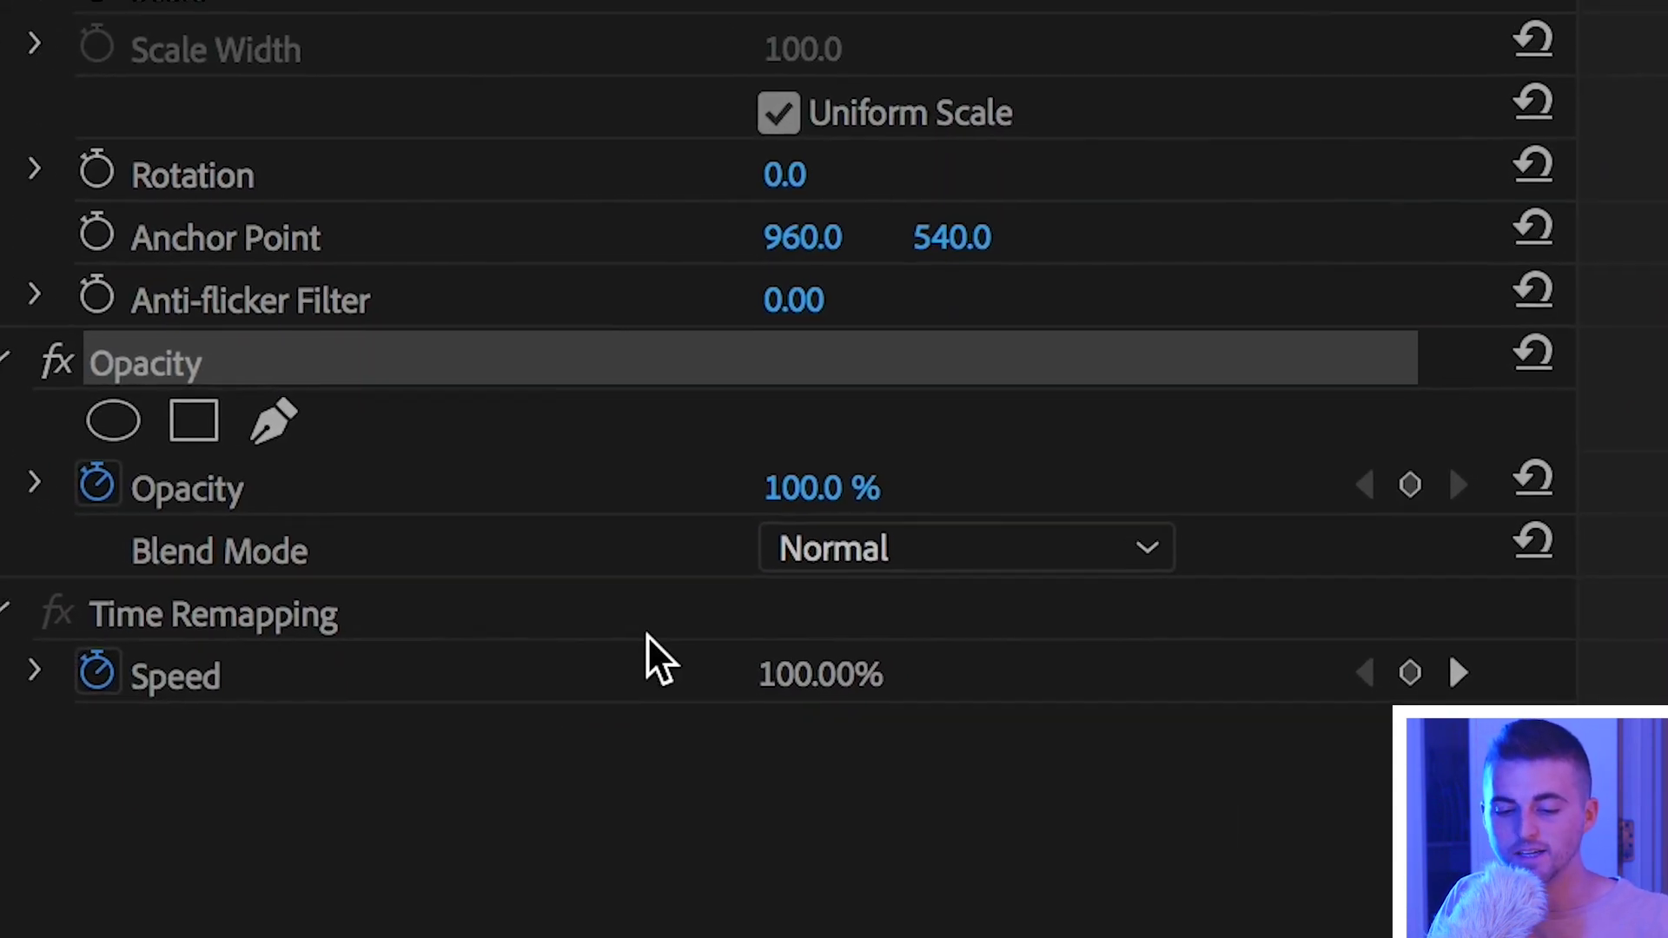
Step: Add a rectangular mask to Title 03 and stretch it over the whole word BROOKER
left_click(158, 402)
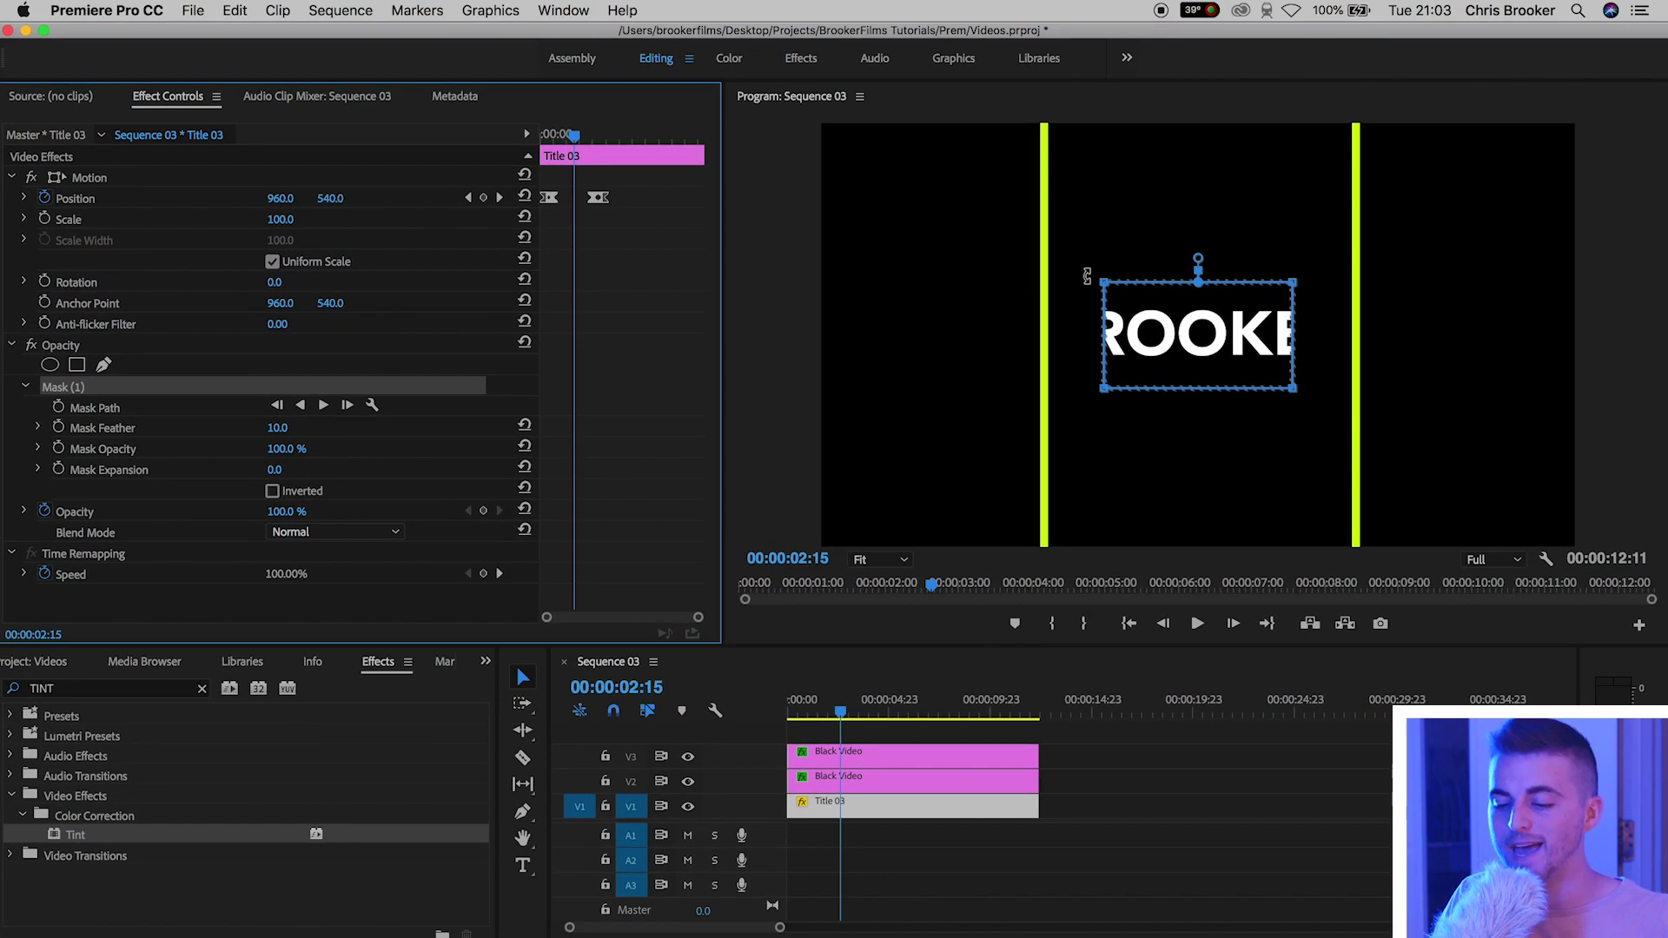
left_click_drag(1180, 355, 1118, 350)
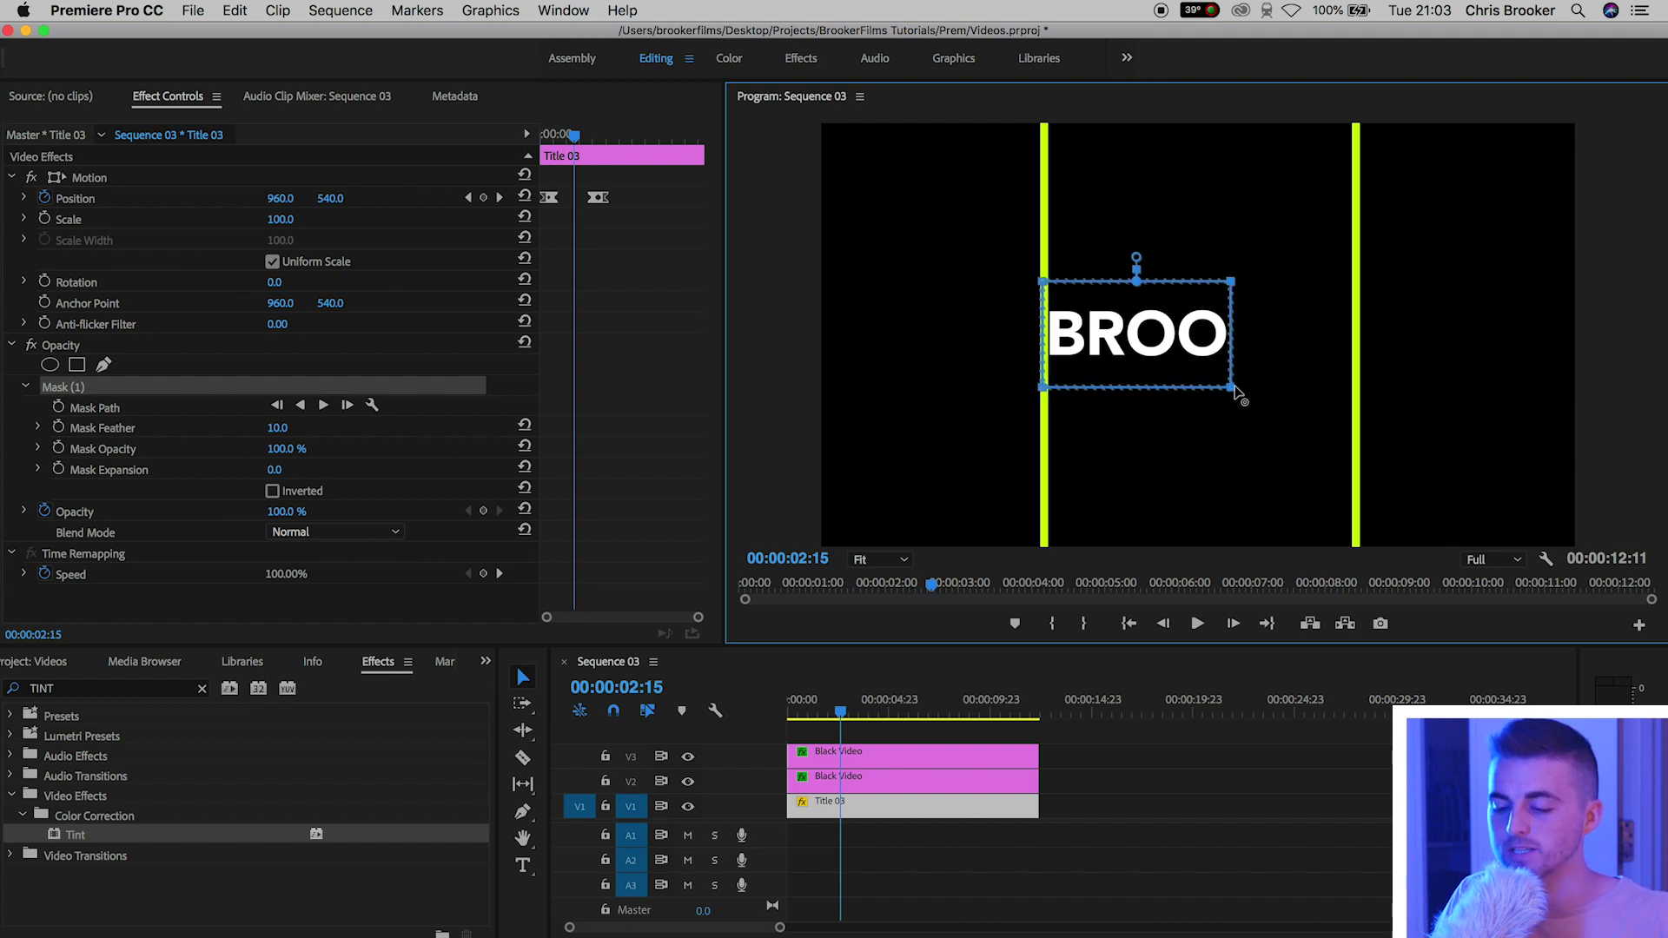
left_click_drag(1234, 385, 1360, 388)
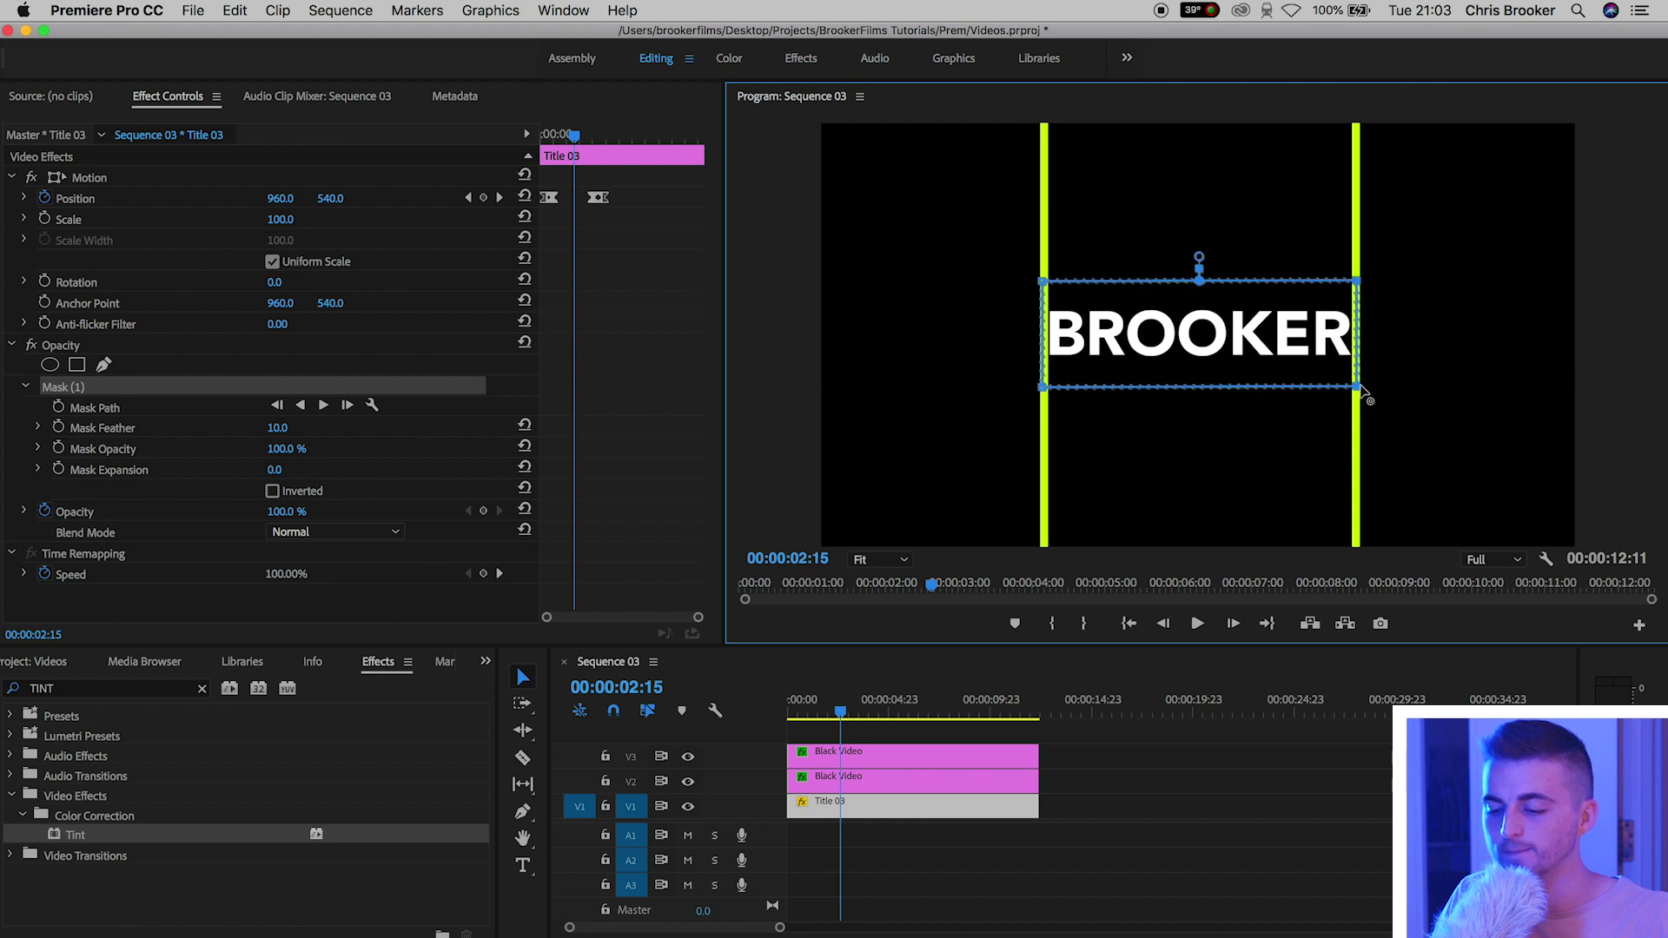
left_click(803, 708)
left_click(688, 437)
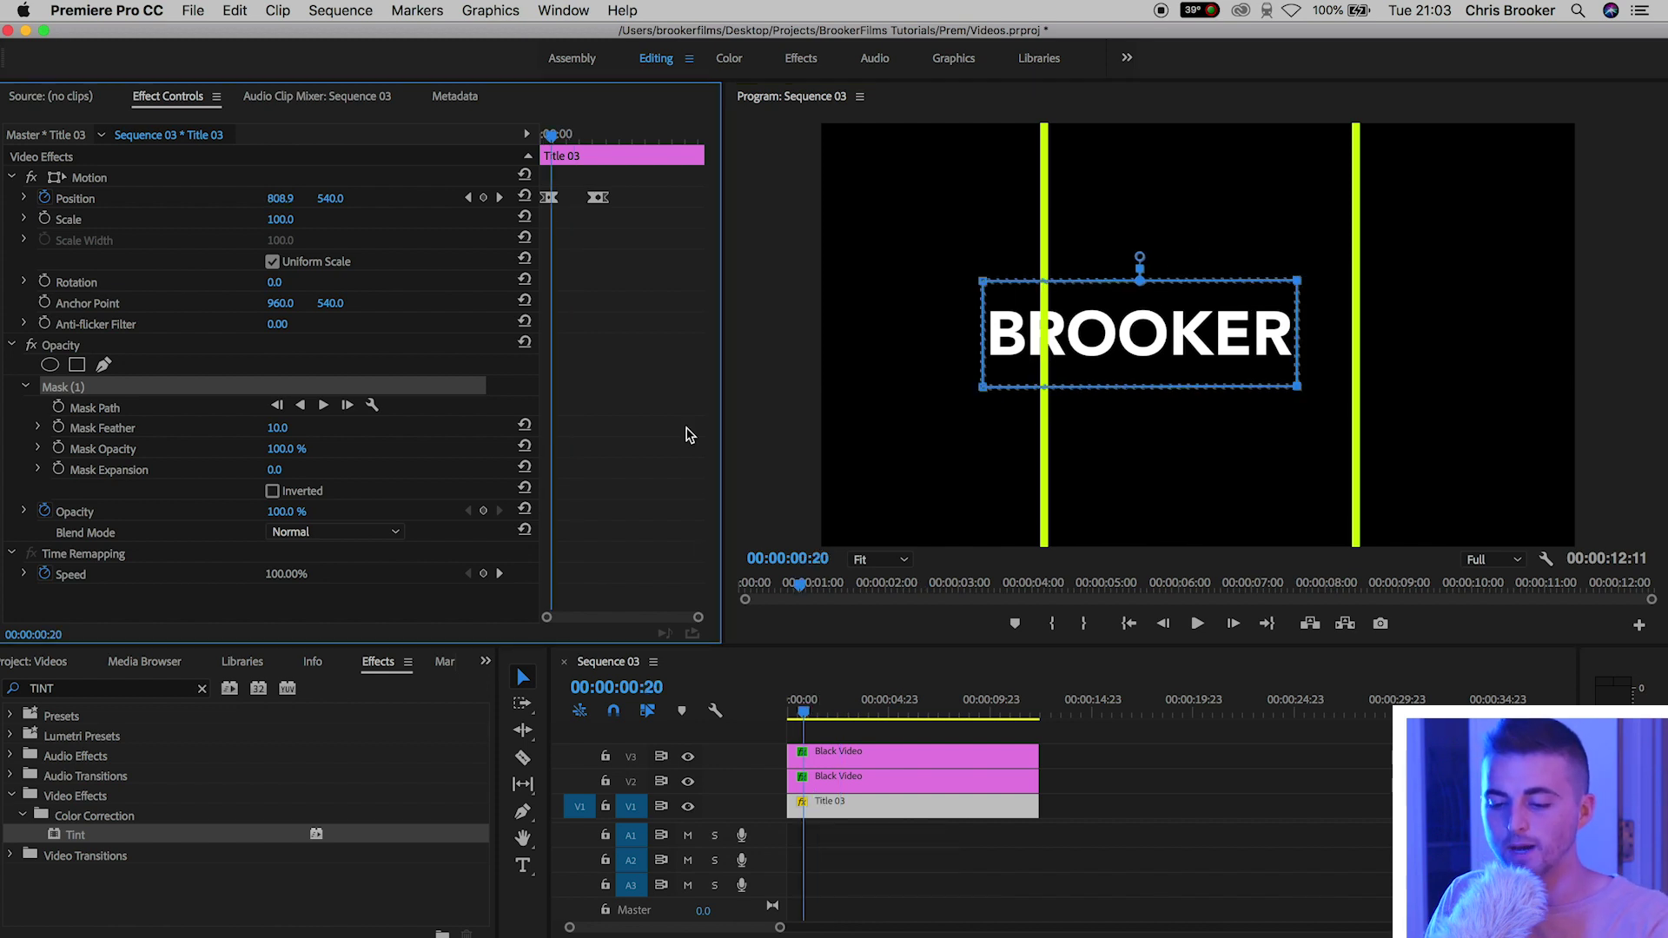
Step: Keyframe Mask Path at one second, move the mask back between the bars at frame 12, and preview
left_click(667, 371)
scroll(655, 342, "up", 3)
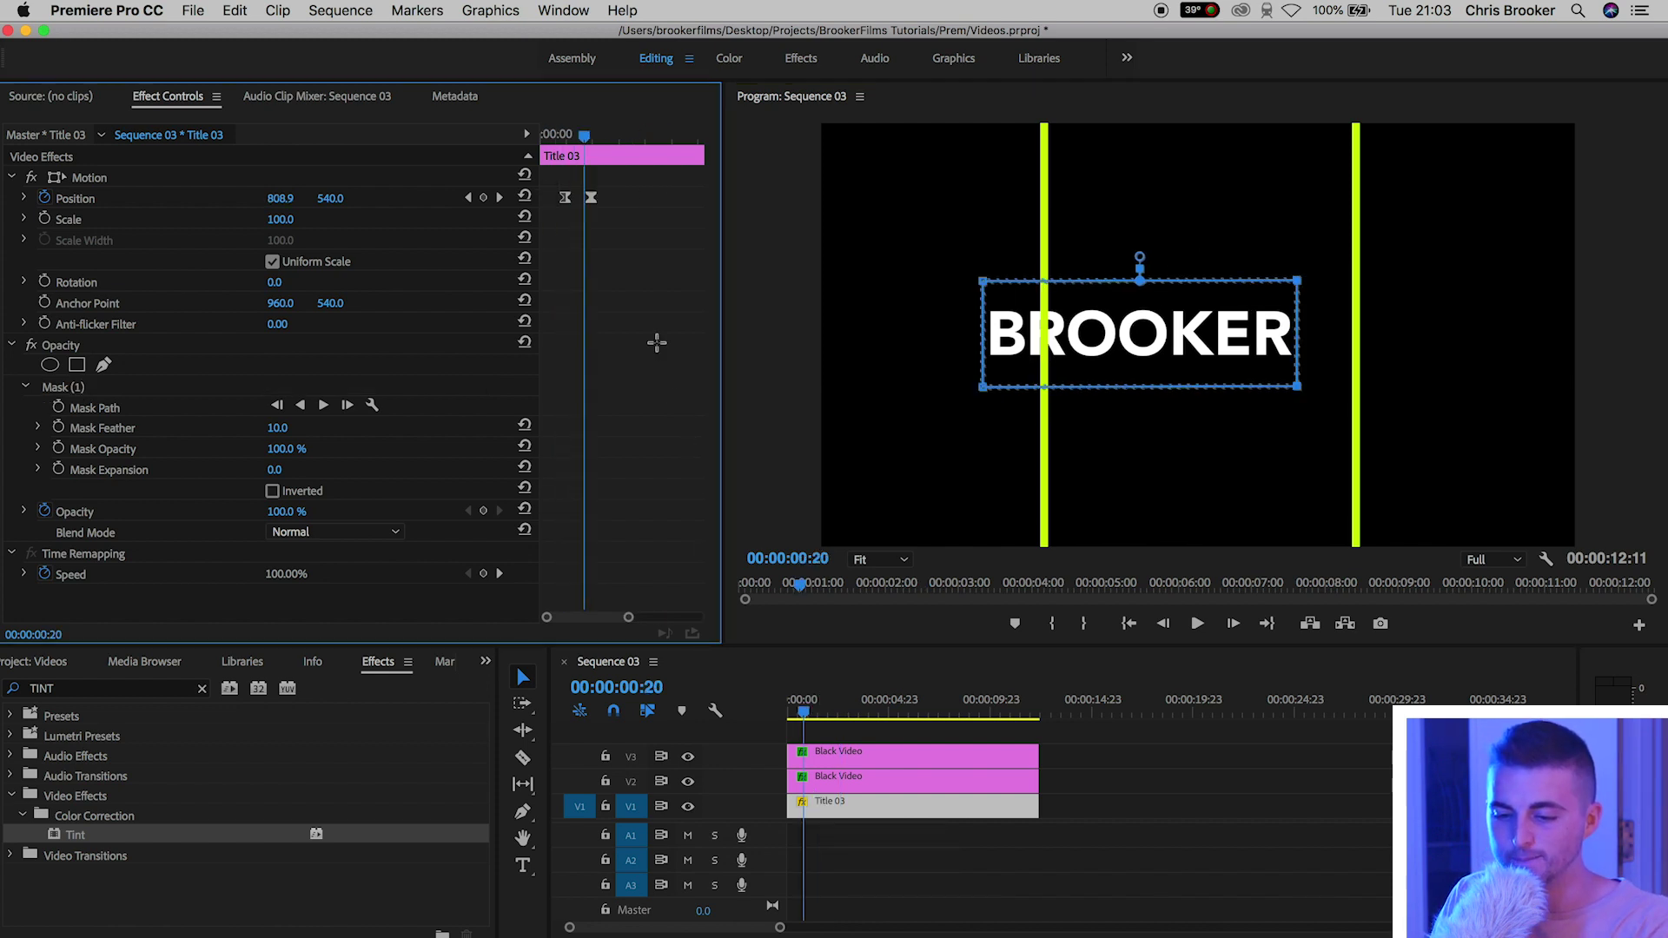
left_click(639, 137)
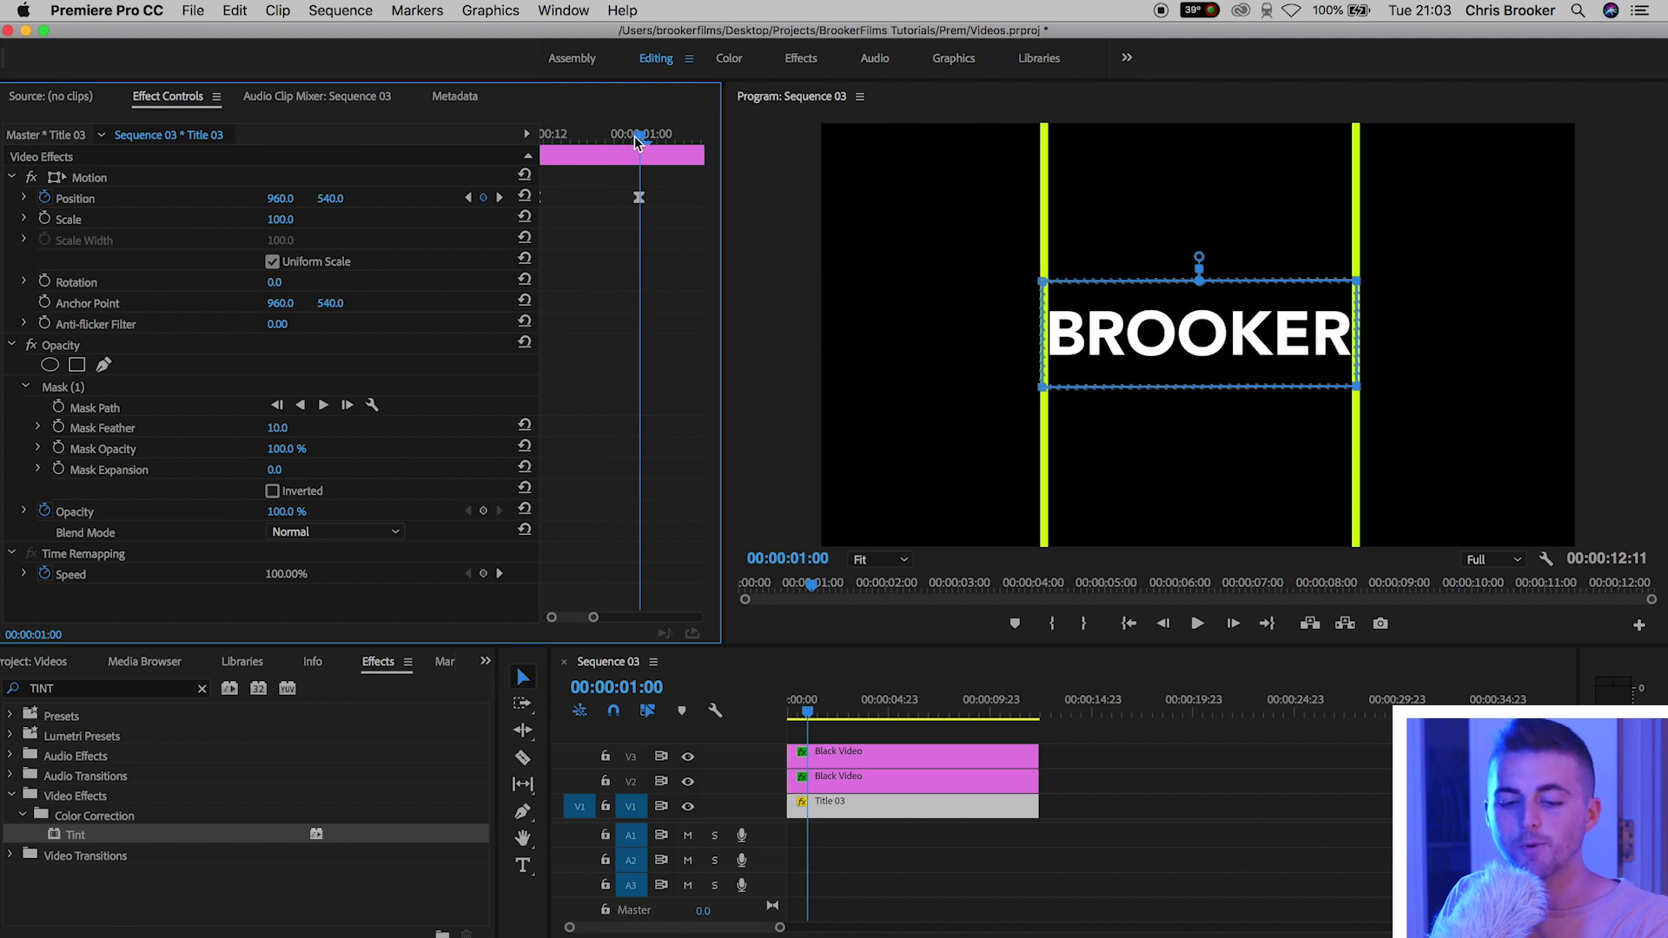
left_click(60, 407)
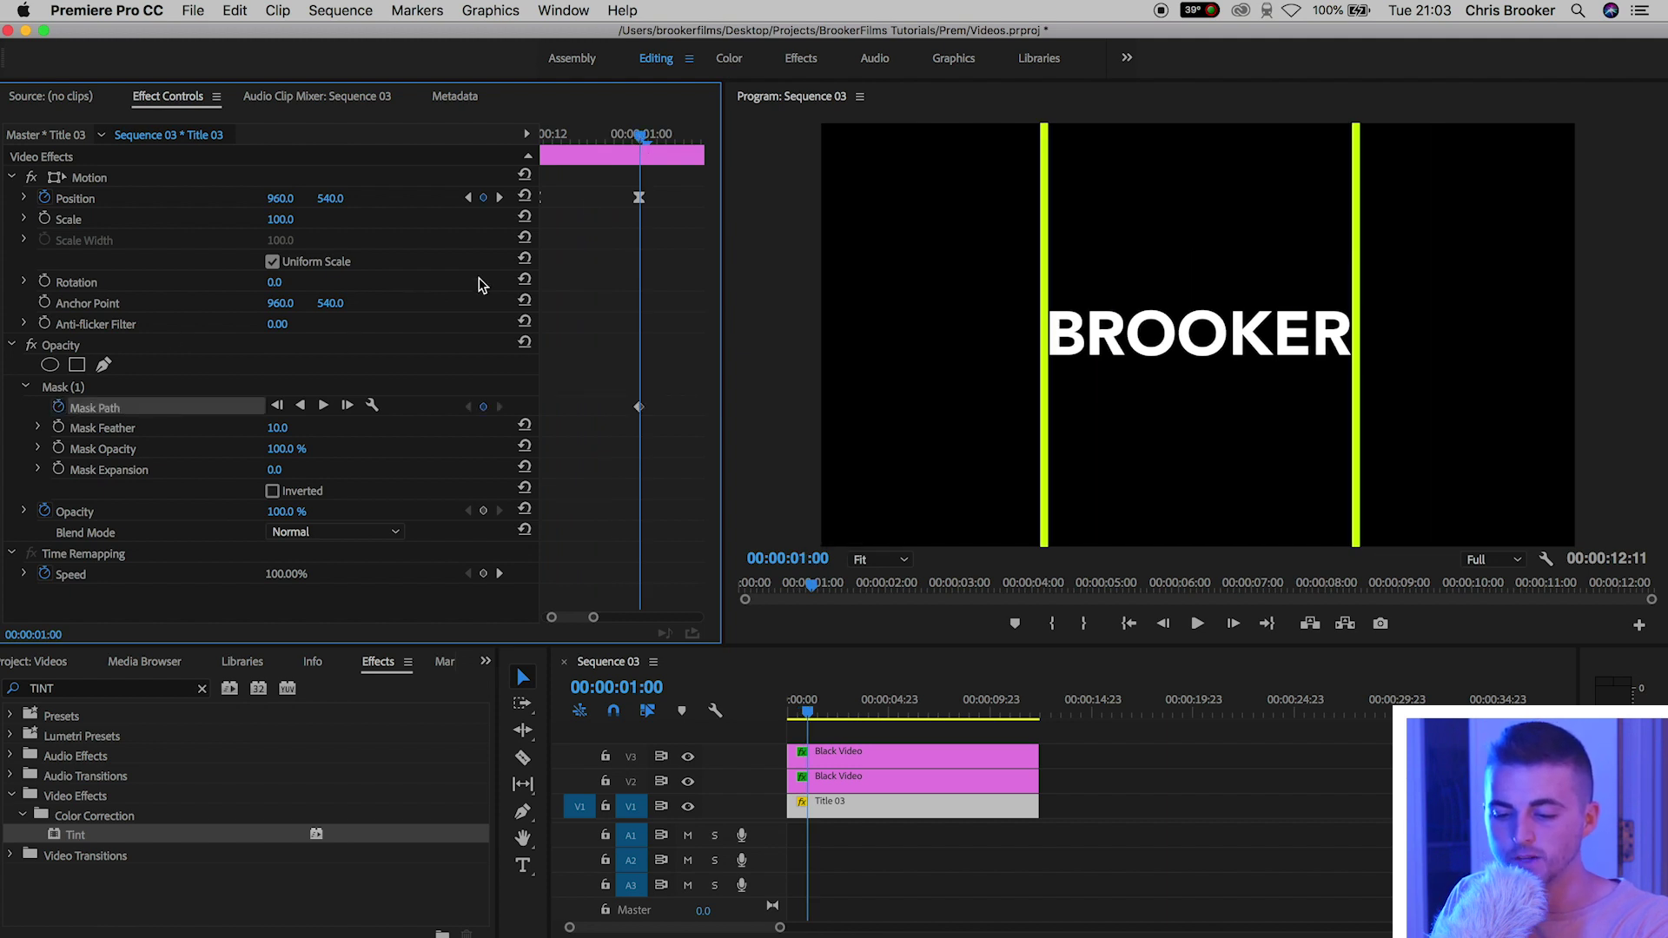
scroll(595, 195, "down", 1)
left_click(582, 136)
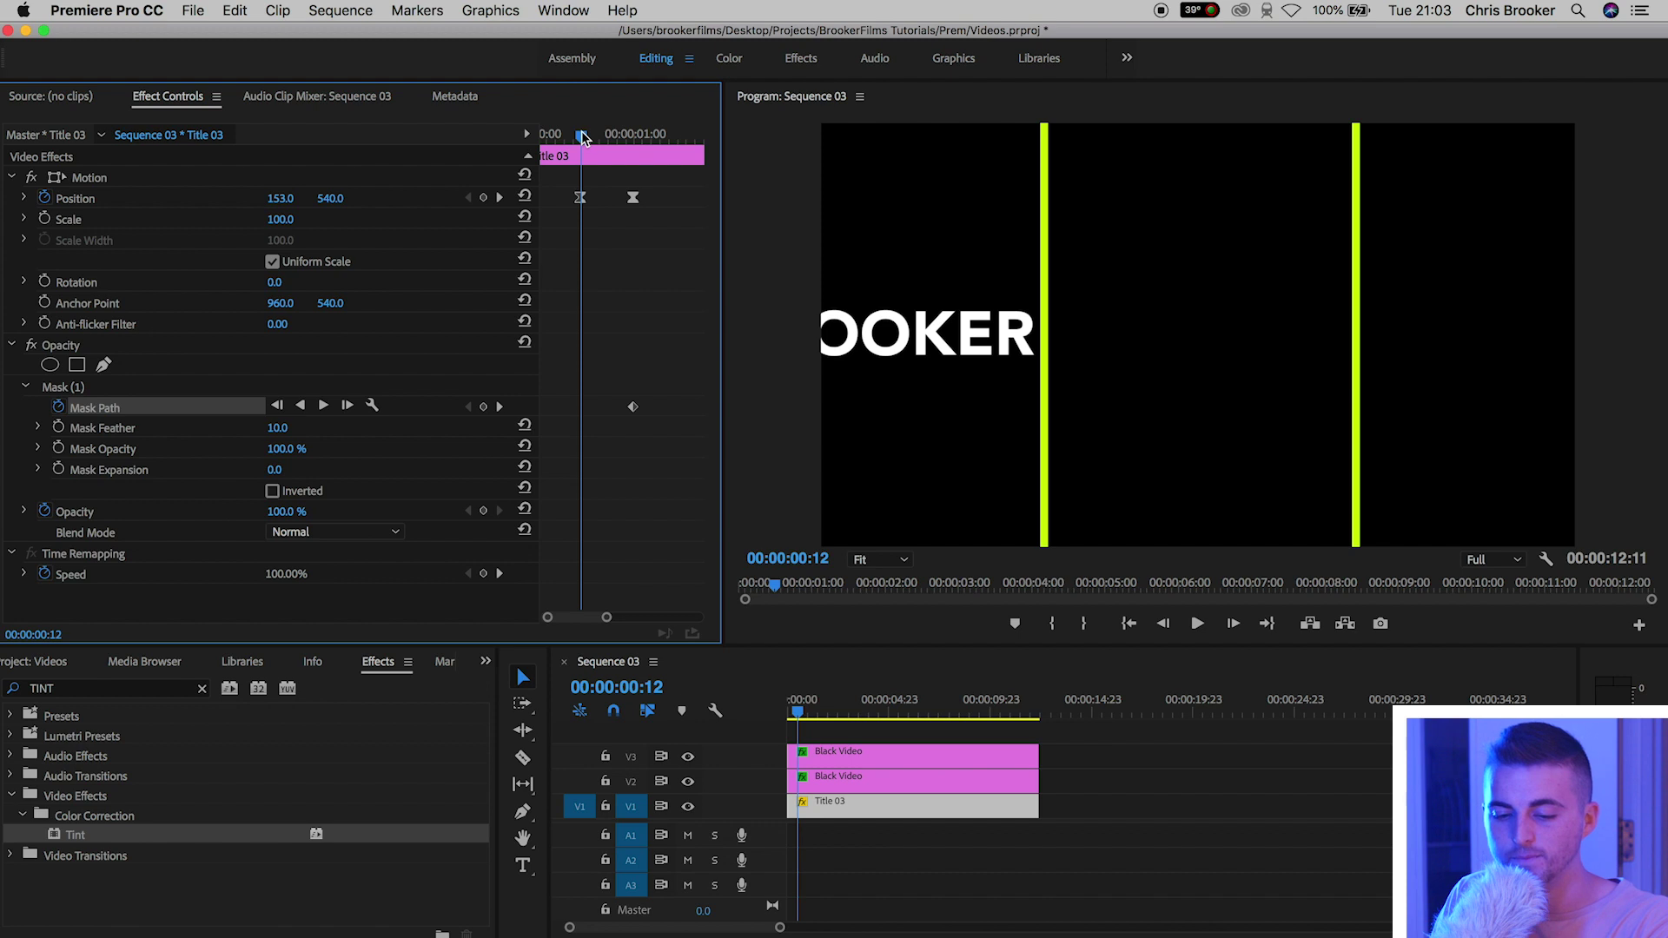
left_click(1191, 328)
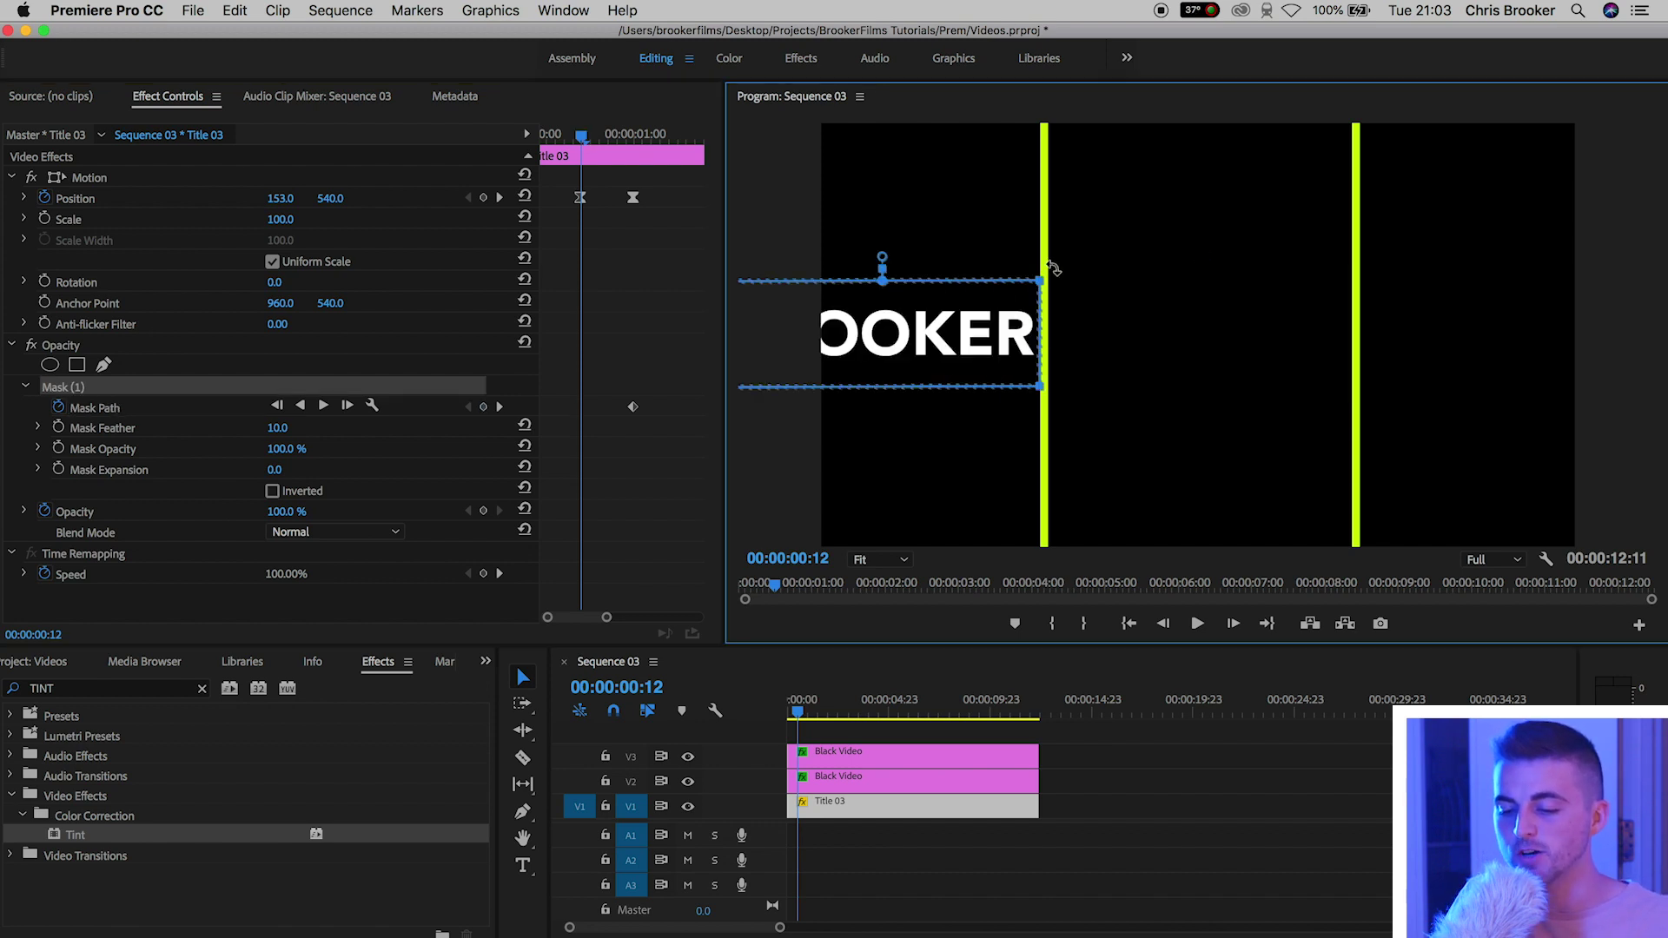
left_click_drag(918, 330, 1234, 329)
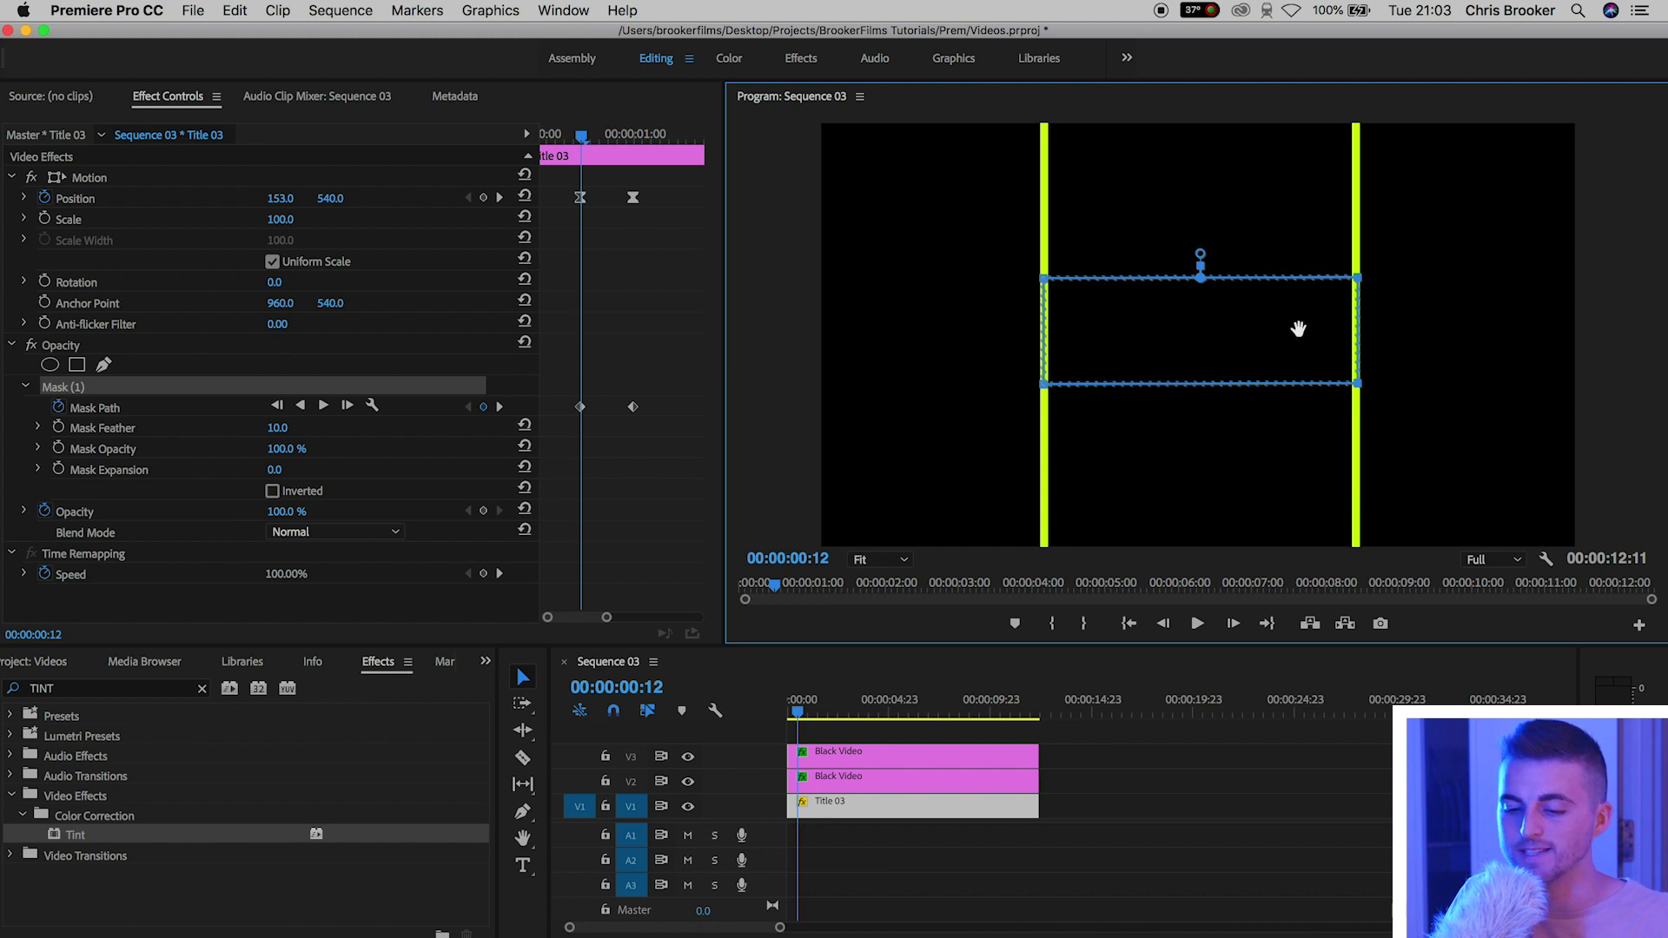
key("space")
key("space")
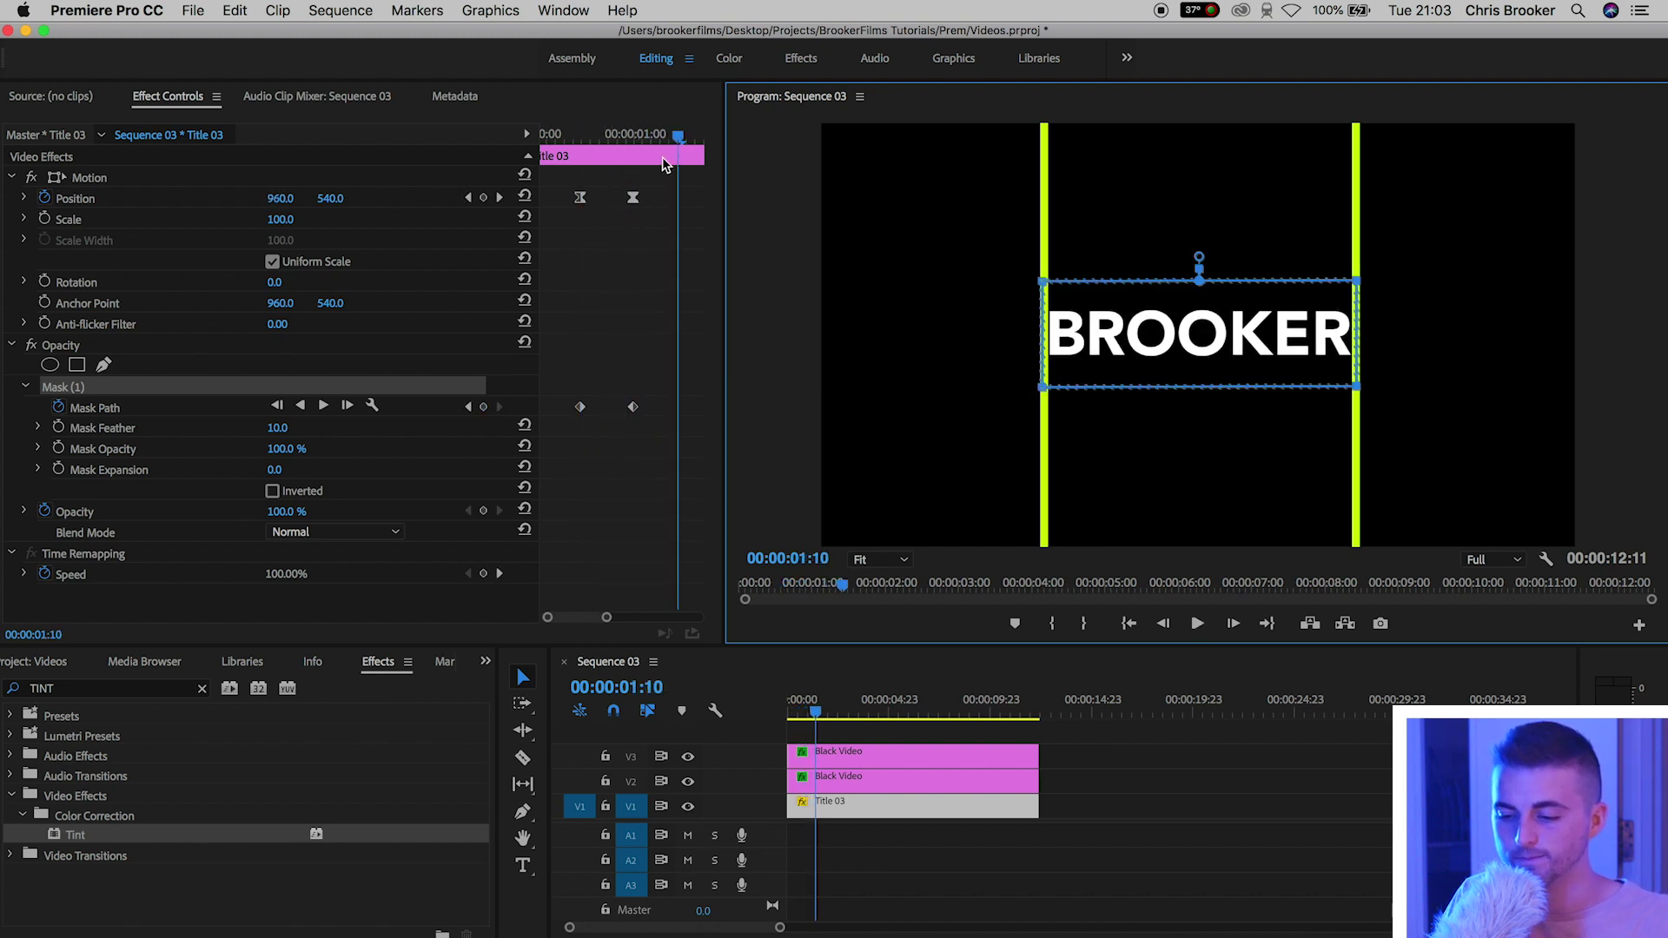
Step: Realign the mask with the green bars at frames 21, 19 and 23, then replay the slide-in
left_click_drag(662, 156, 639, 139)
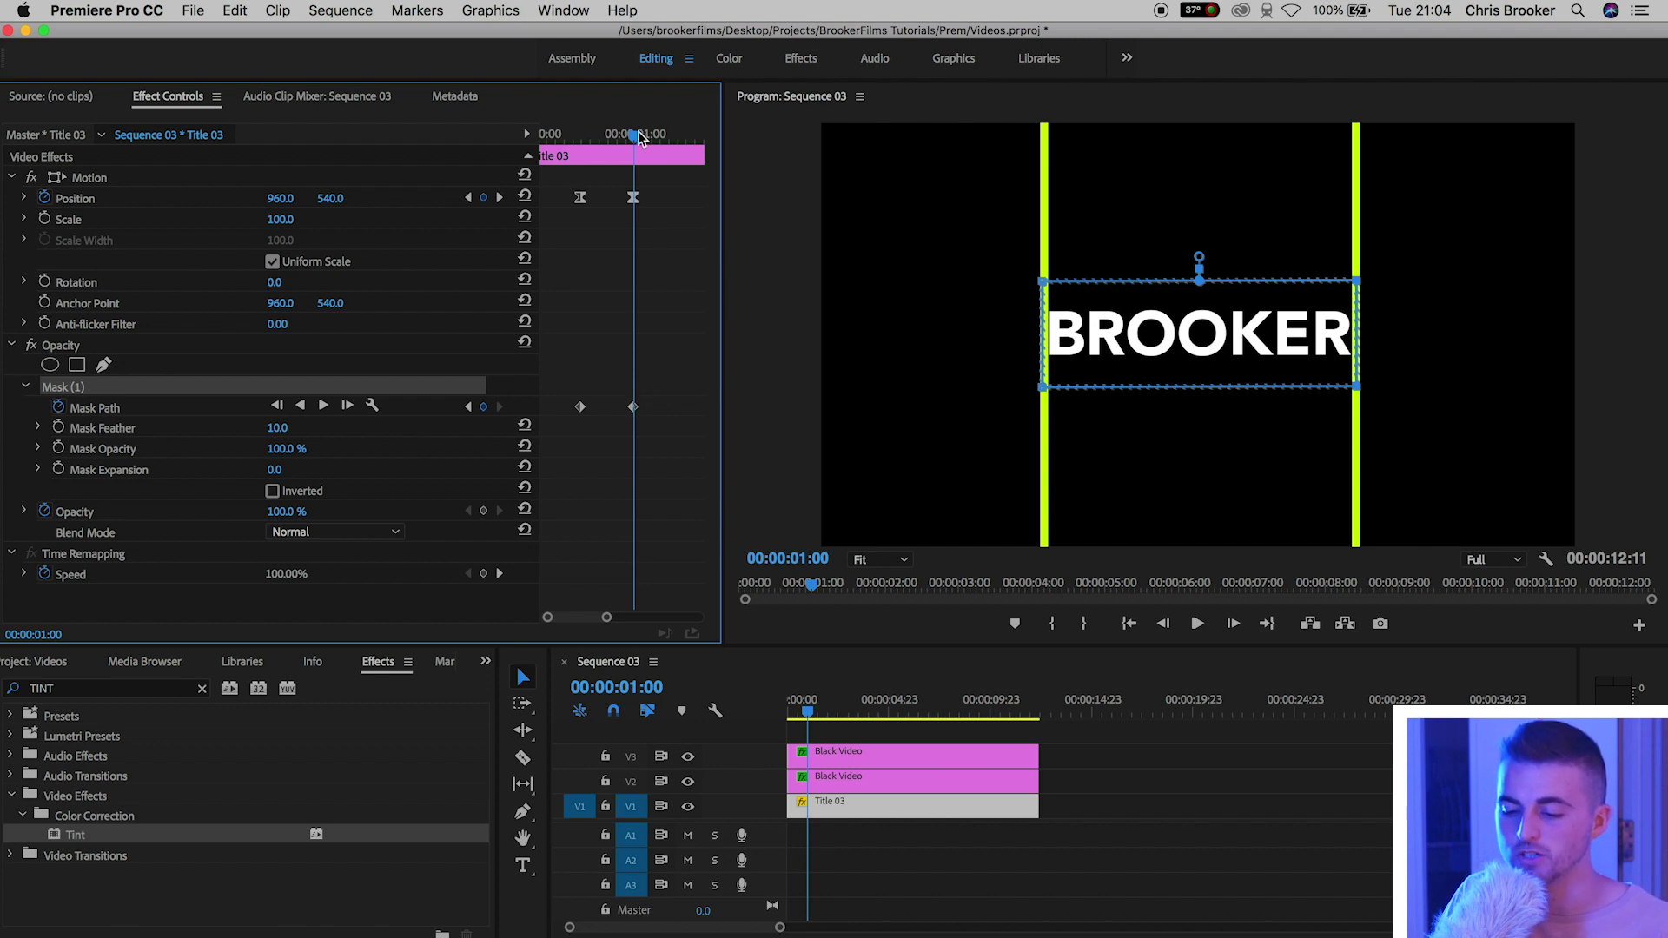
left_click_drag(645, 139, 629, 139)
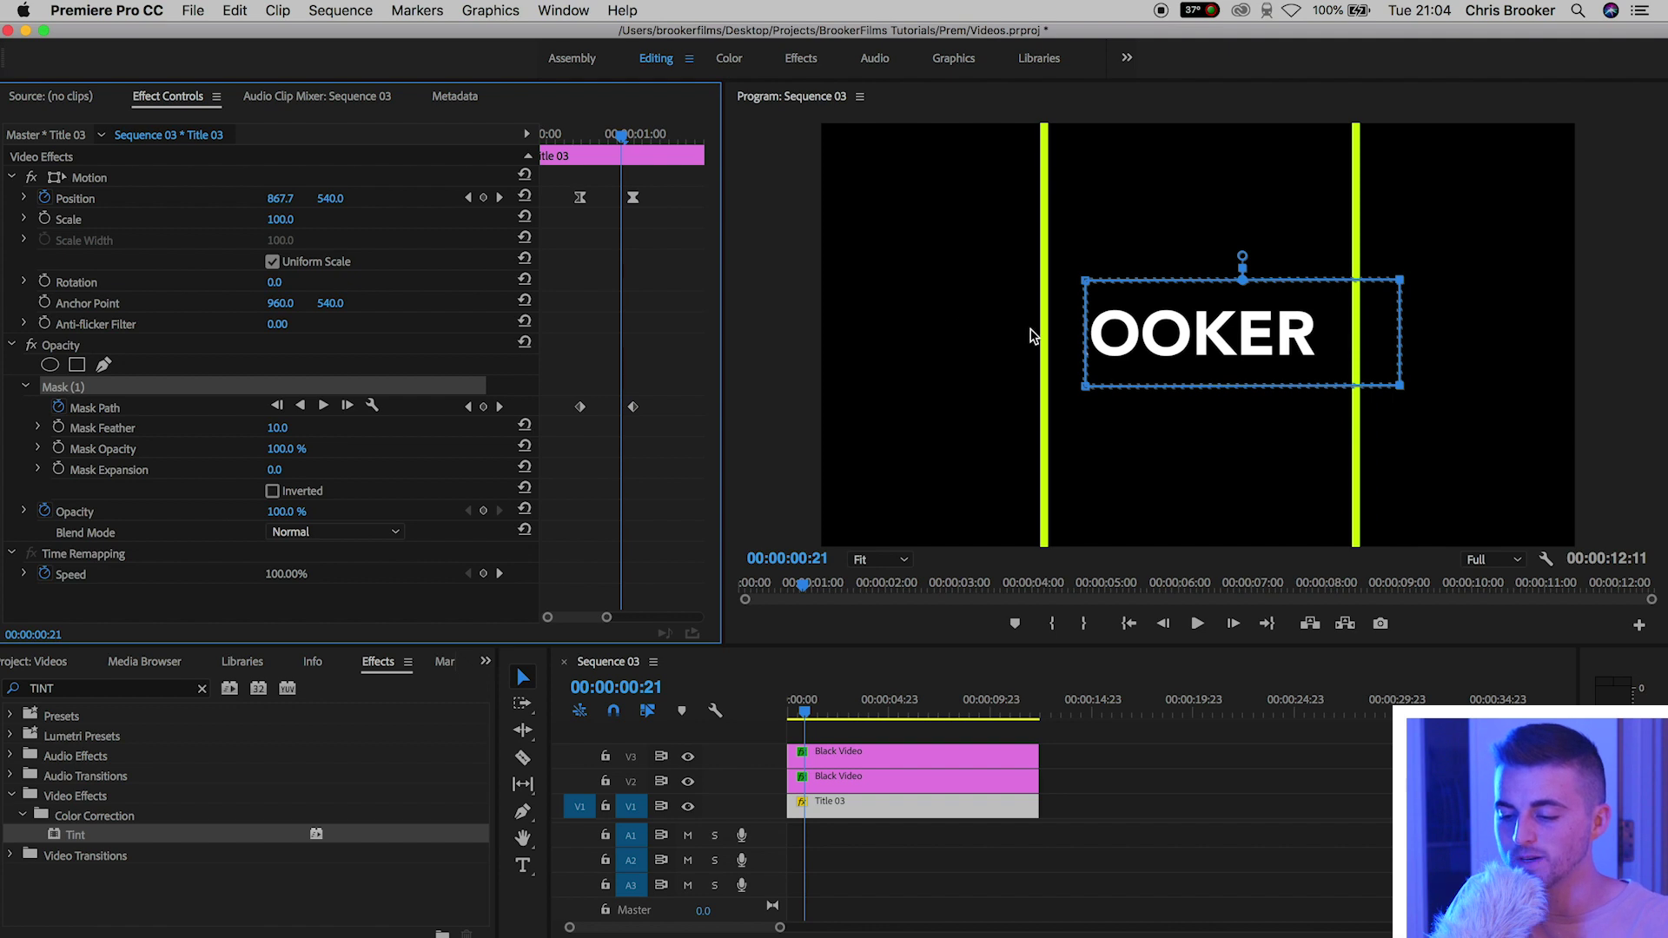
left_click_drag(1121, 335, 1139, 332)
key("Left")
key("Left")
key("Left")
key("Left")
key("Left")
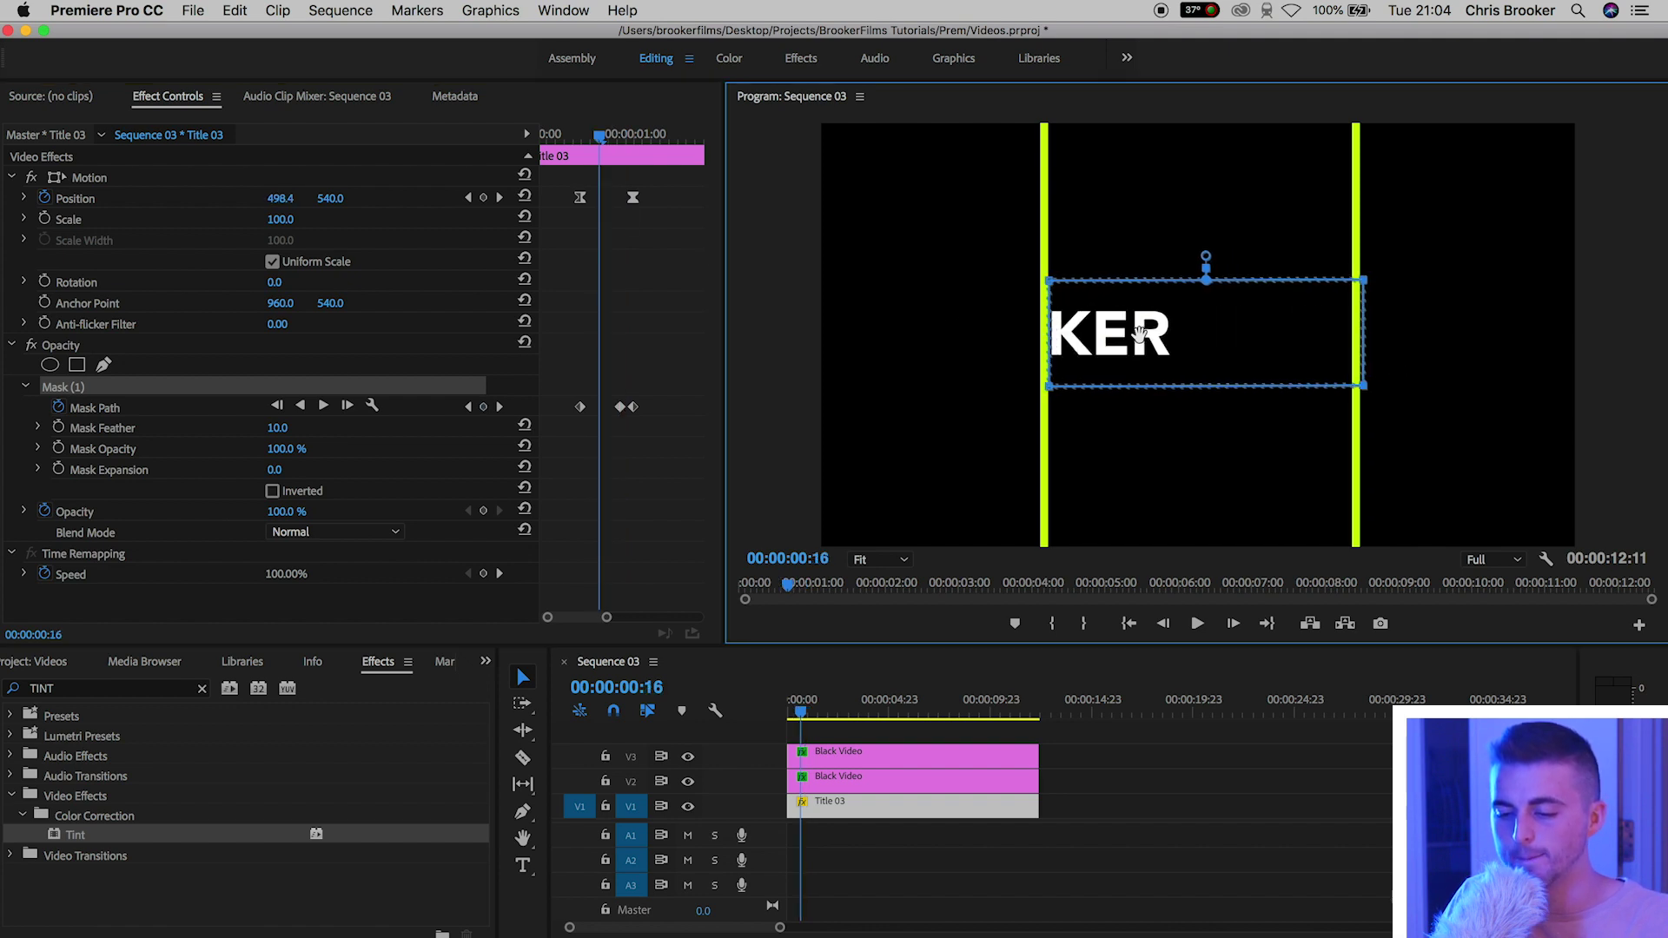
left_click_drag(601, 136, 615, 139)
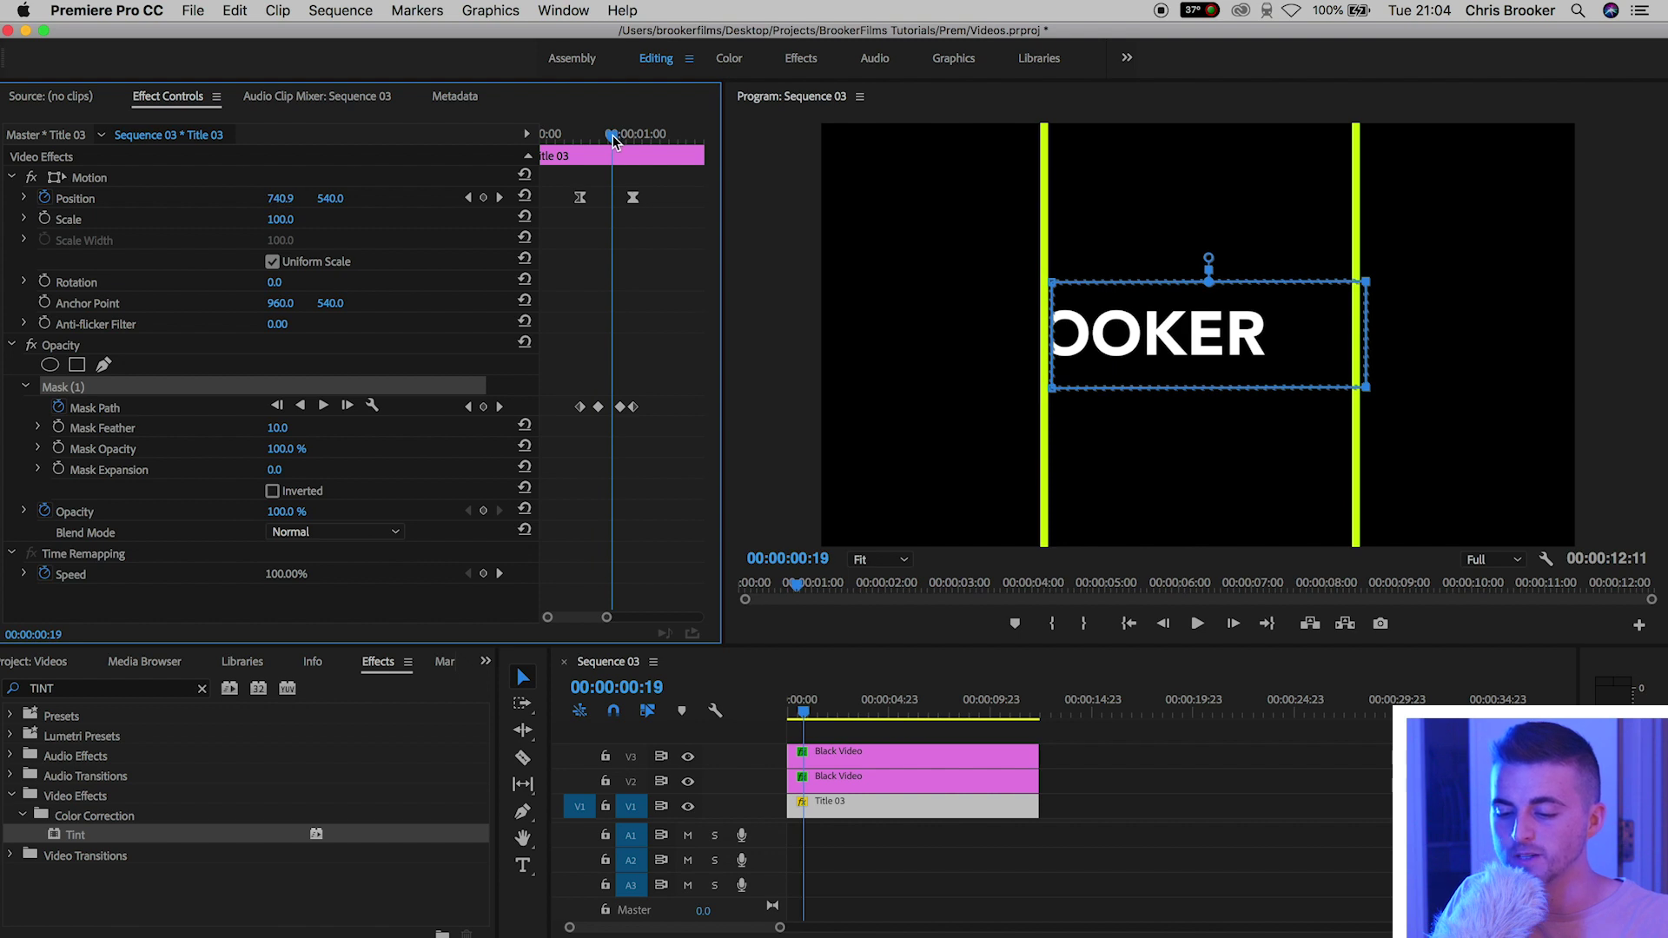
left_click_drag(1113, 316, 1104, 315)
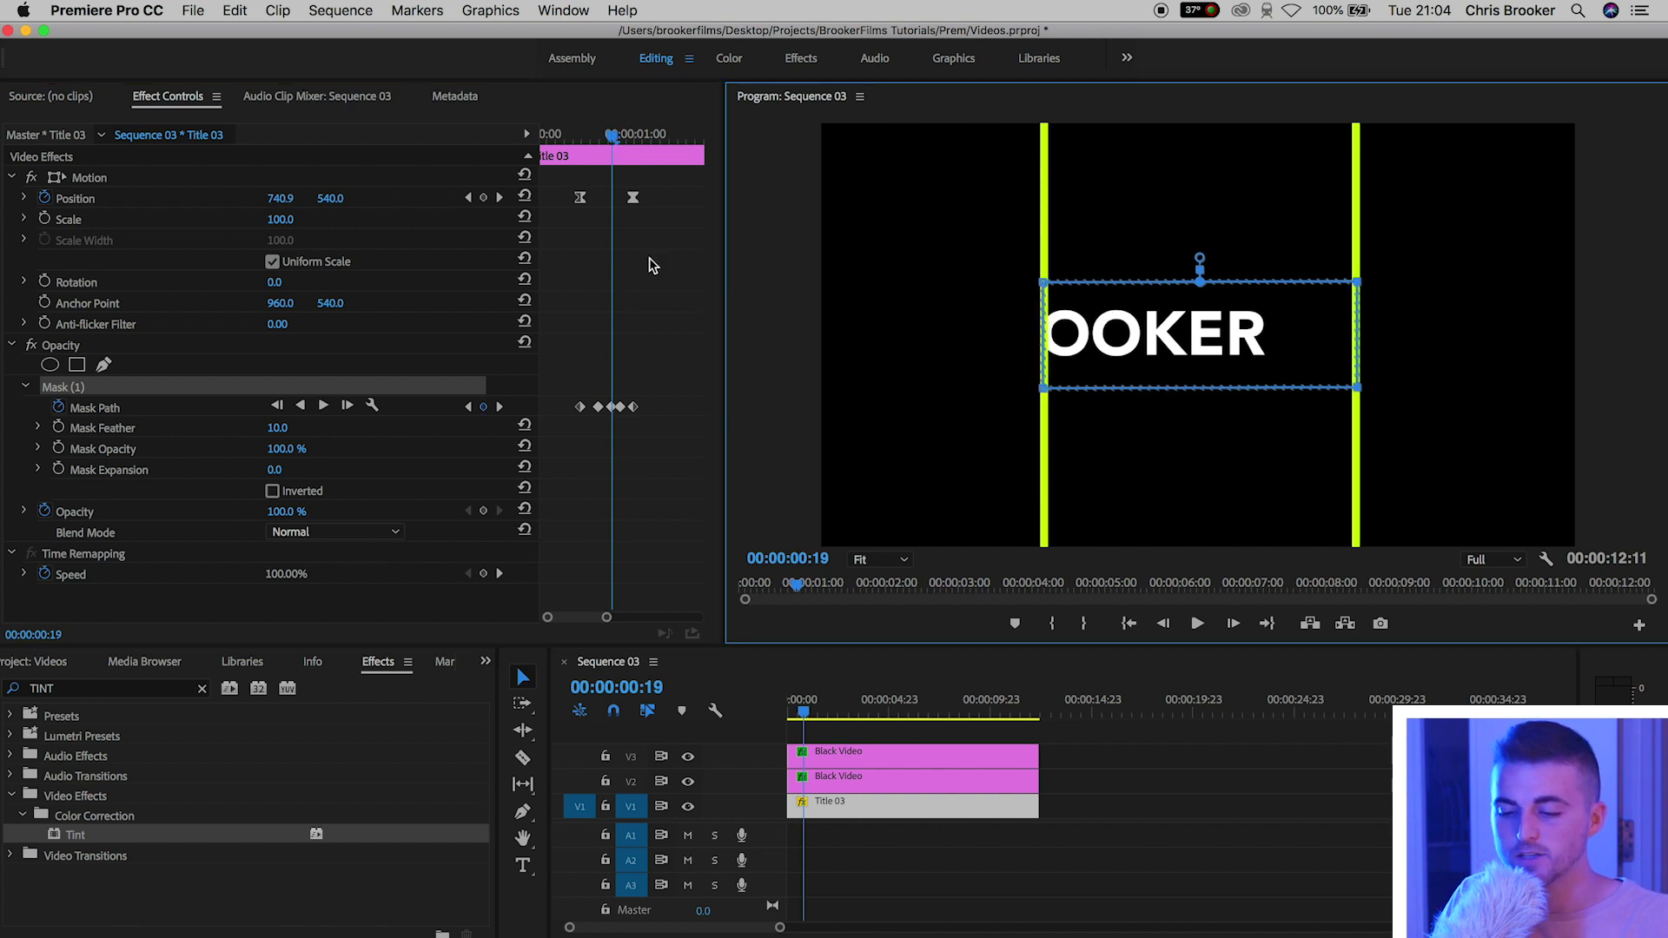
left_click_drag(612, 139, 632, 137)
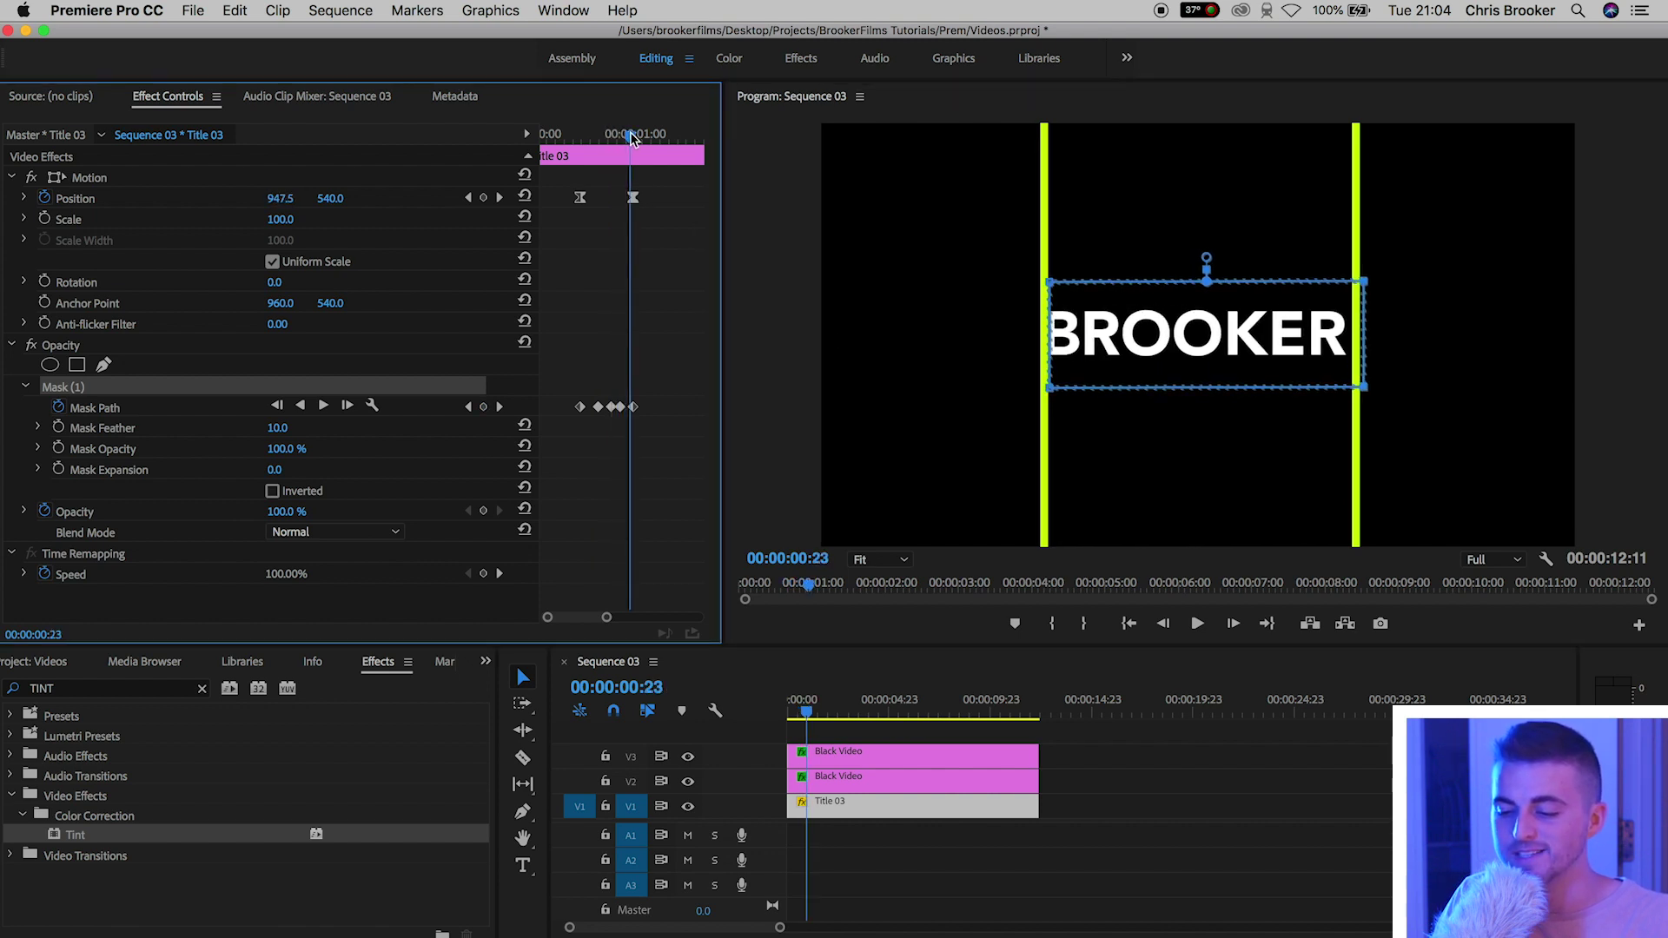
left_click_drag(1112, 325, 1109, 325)
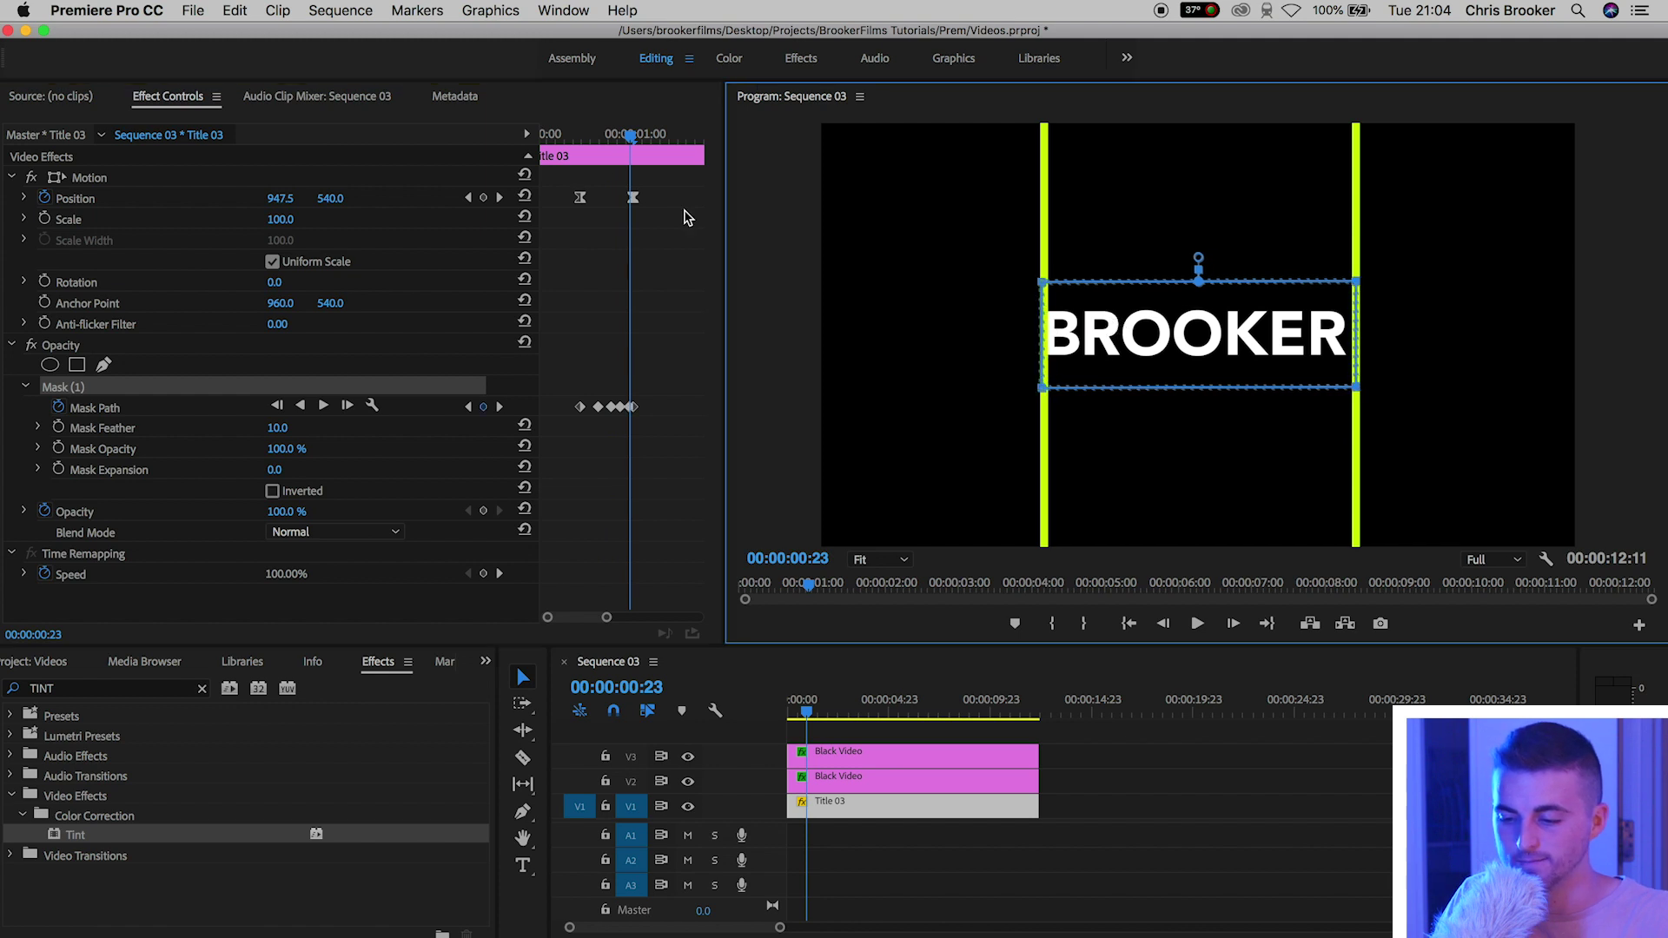
key("space")
key("space")
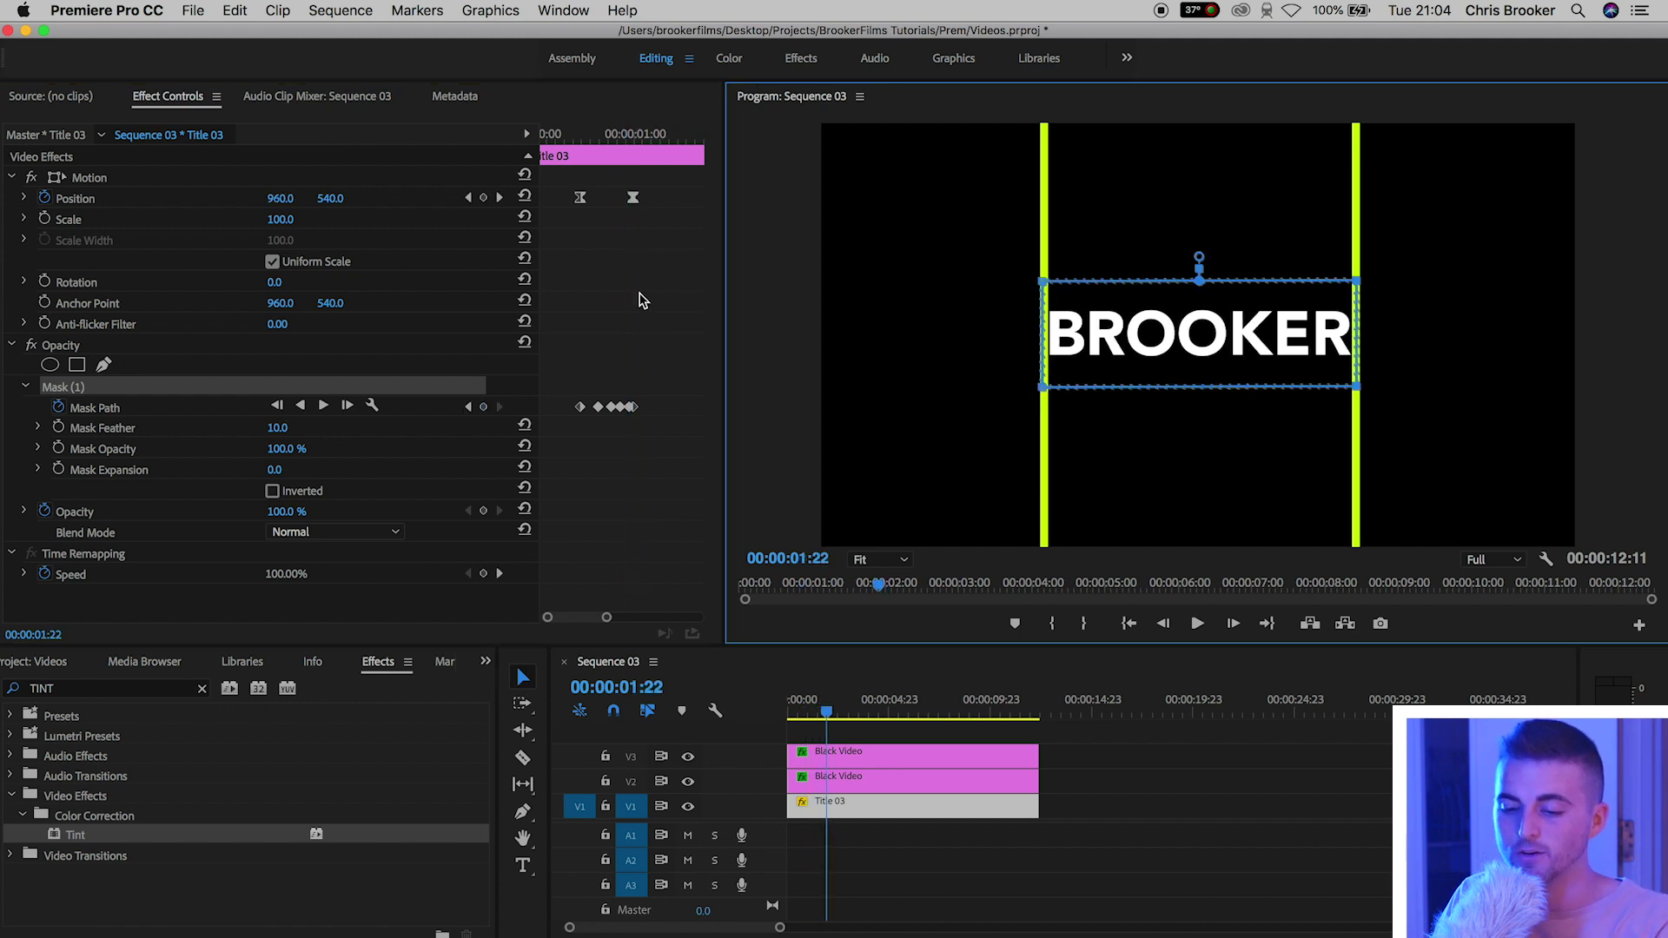
Step: Add a Mask Path keyframe at the exit start, 00:00:04:02
key("minus")
key("minus")
left_click(640, 296)
key("minus")
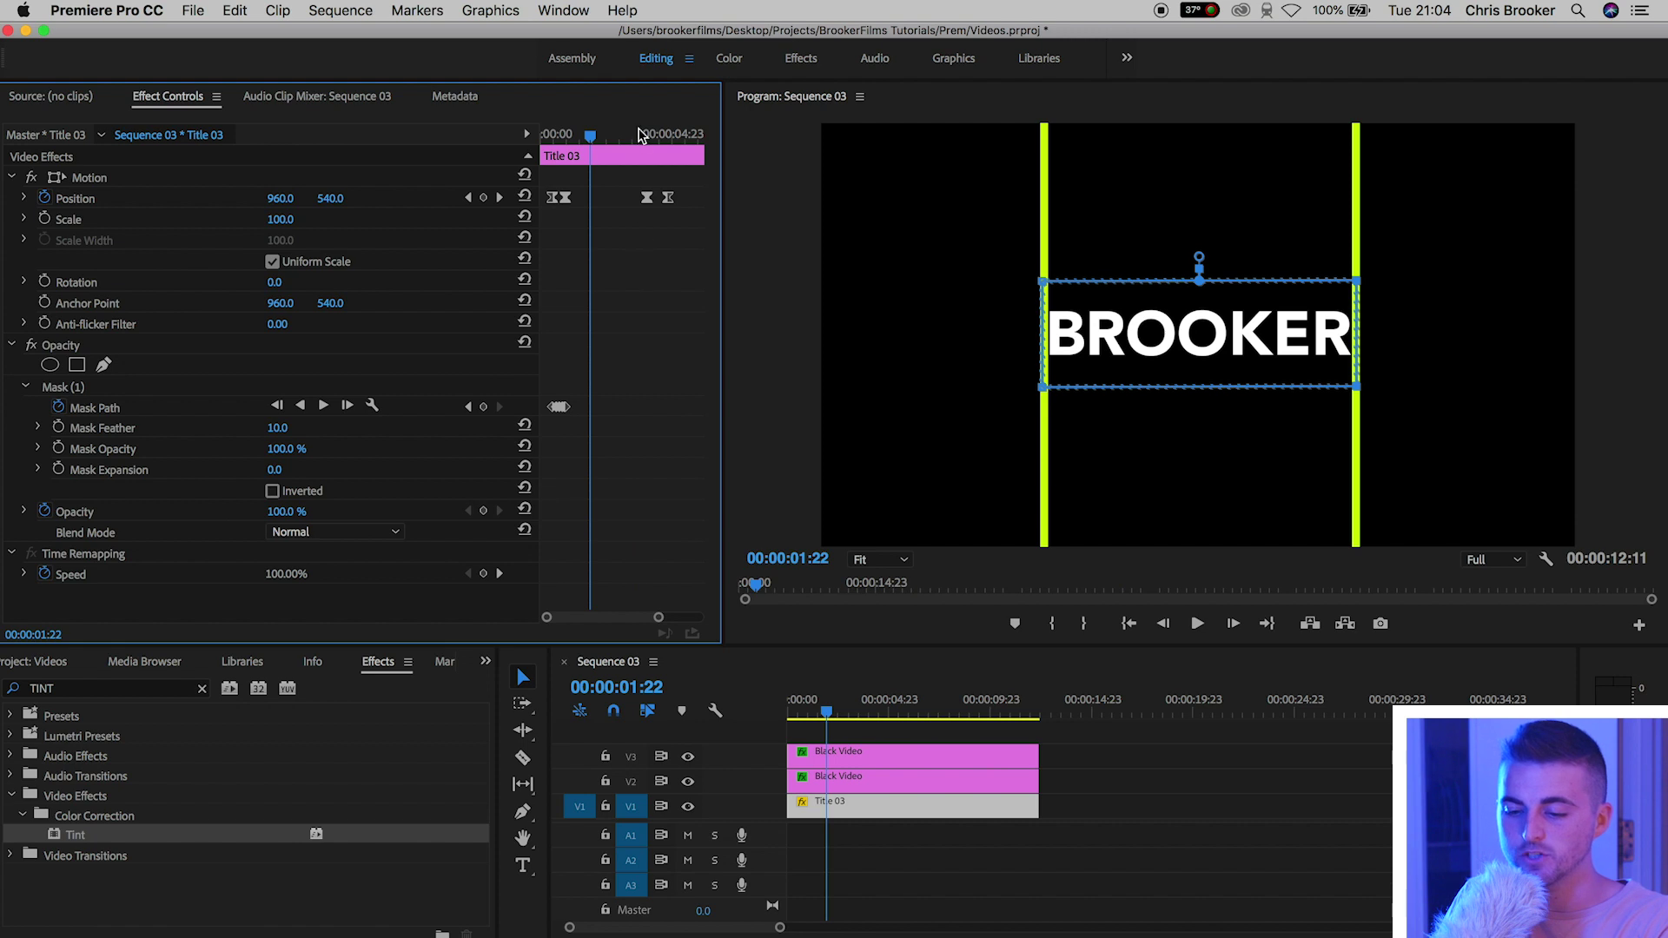
left_click_drag(640, 135, 654, 132)
key("equal")
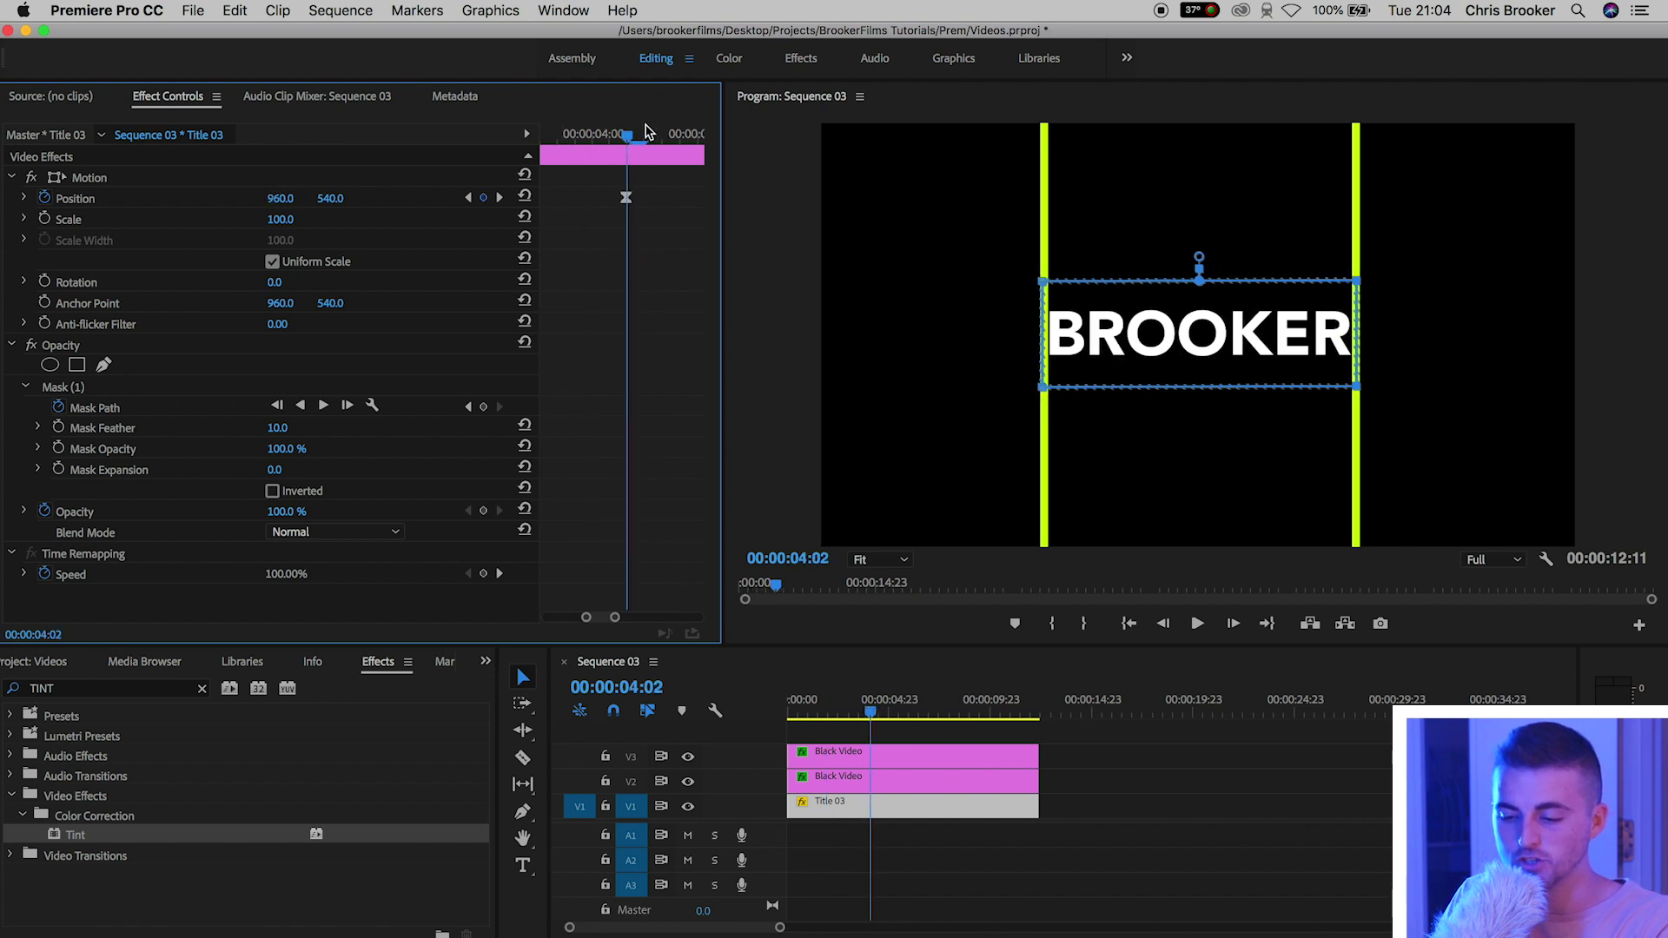
left_click(77, 390)
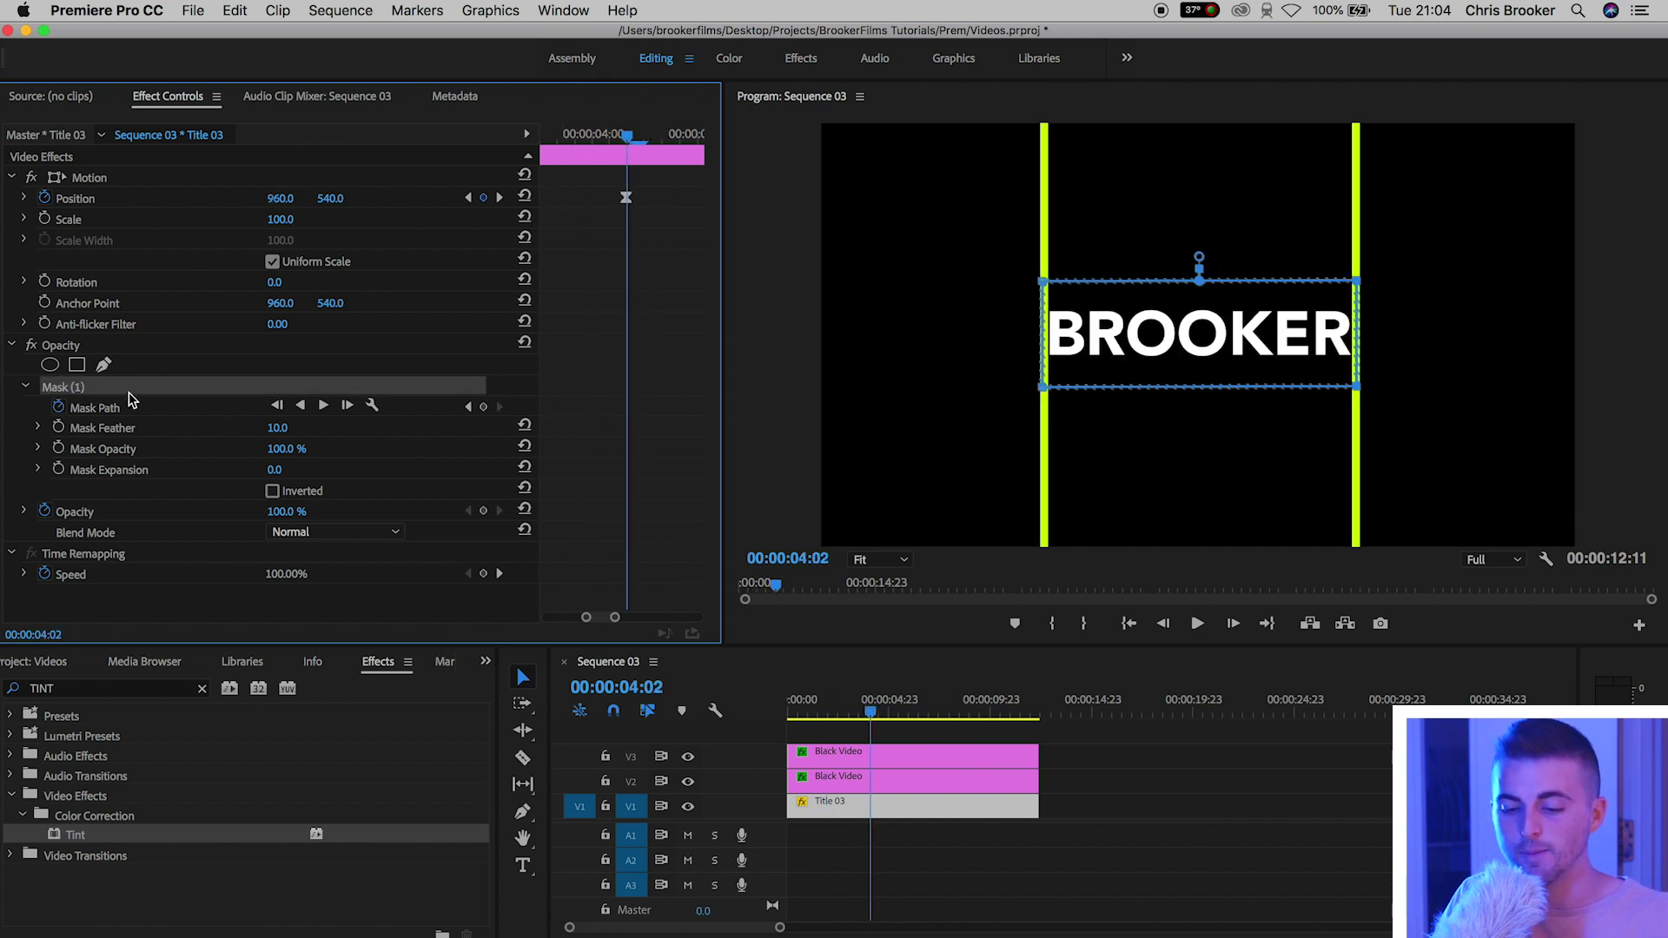
left_click(485, 409)
Step: At 4:21, move the mask rectangle back between the green bars
key("minus")
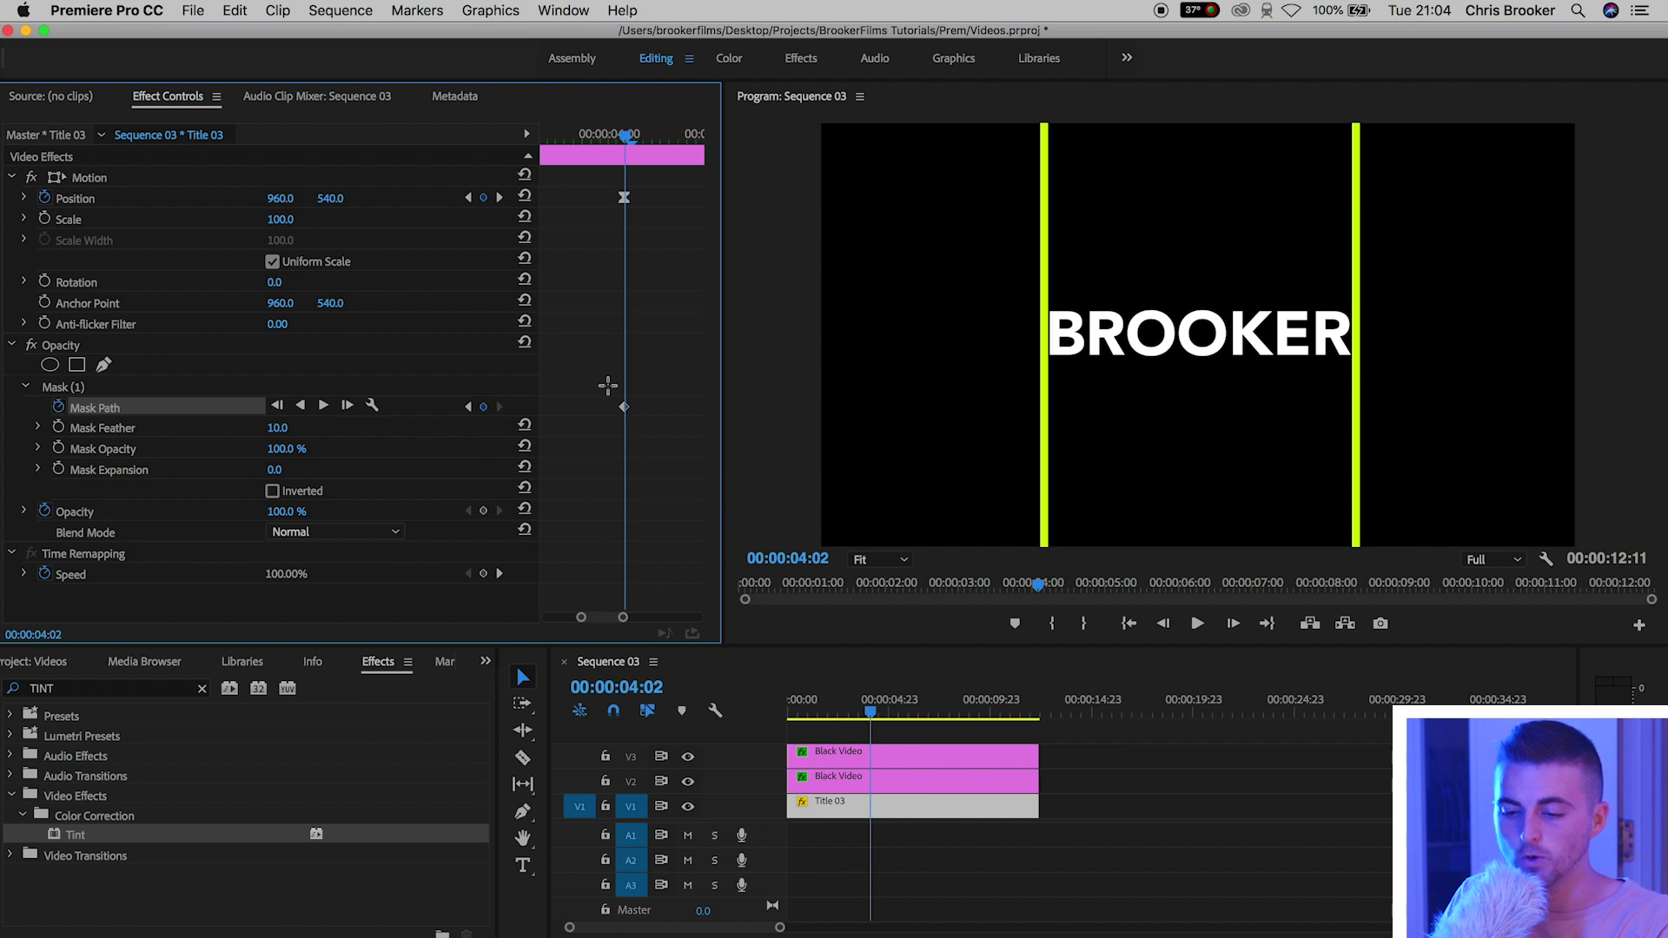
key("space")
key("space")
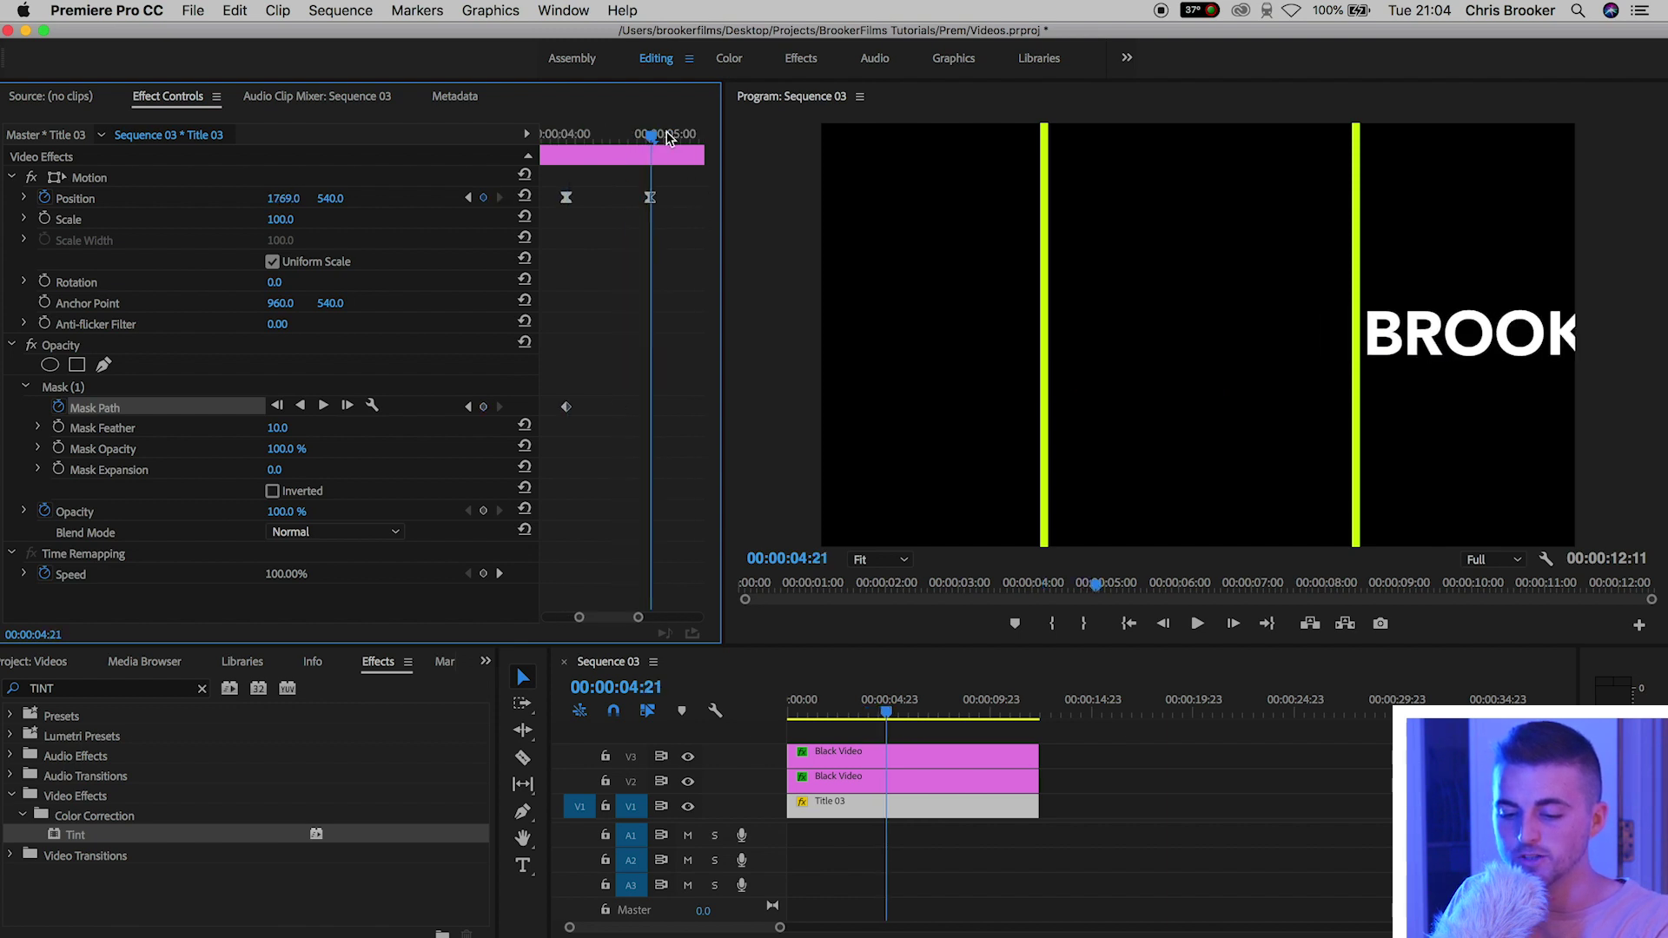
key("equal")
left_click(78, 388)
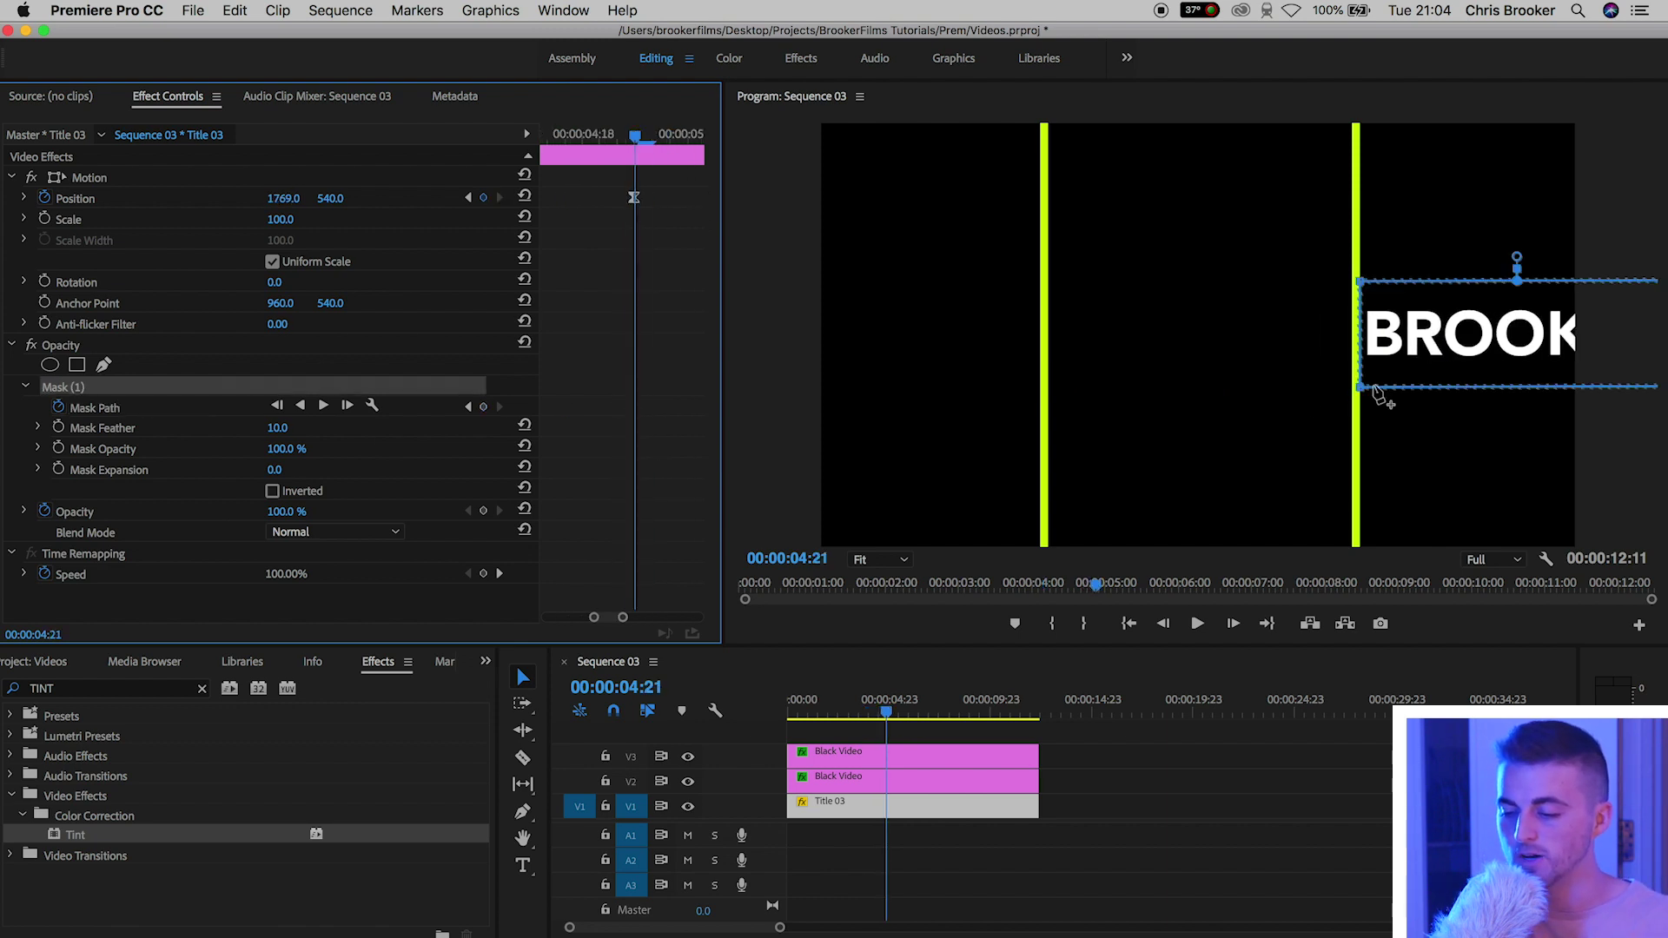
left_click_drag(1453, 337, 1139, 340)
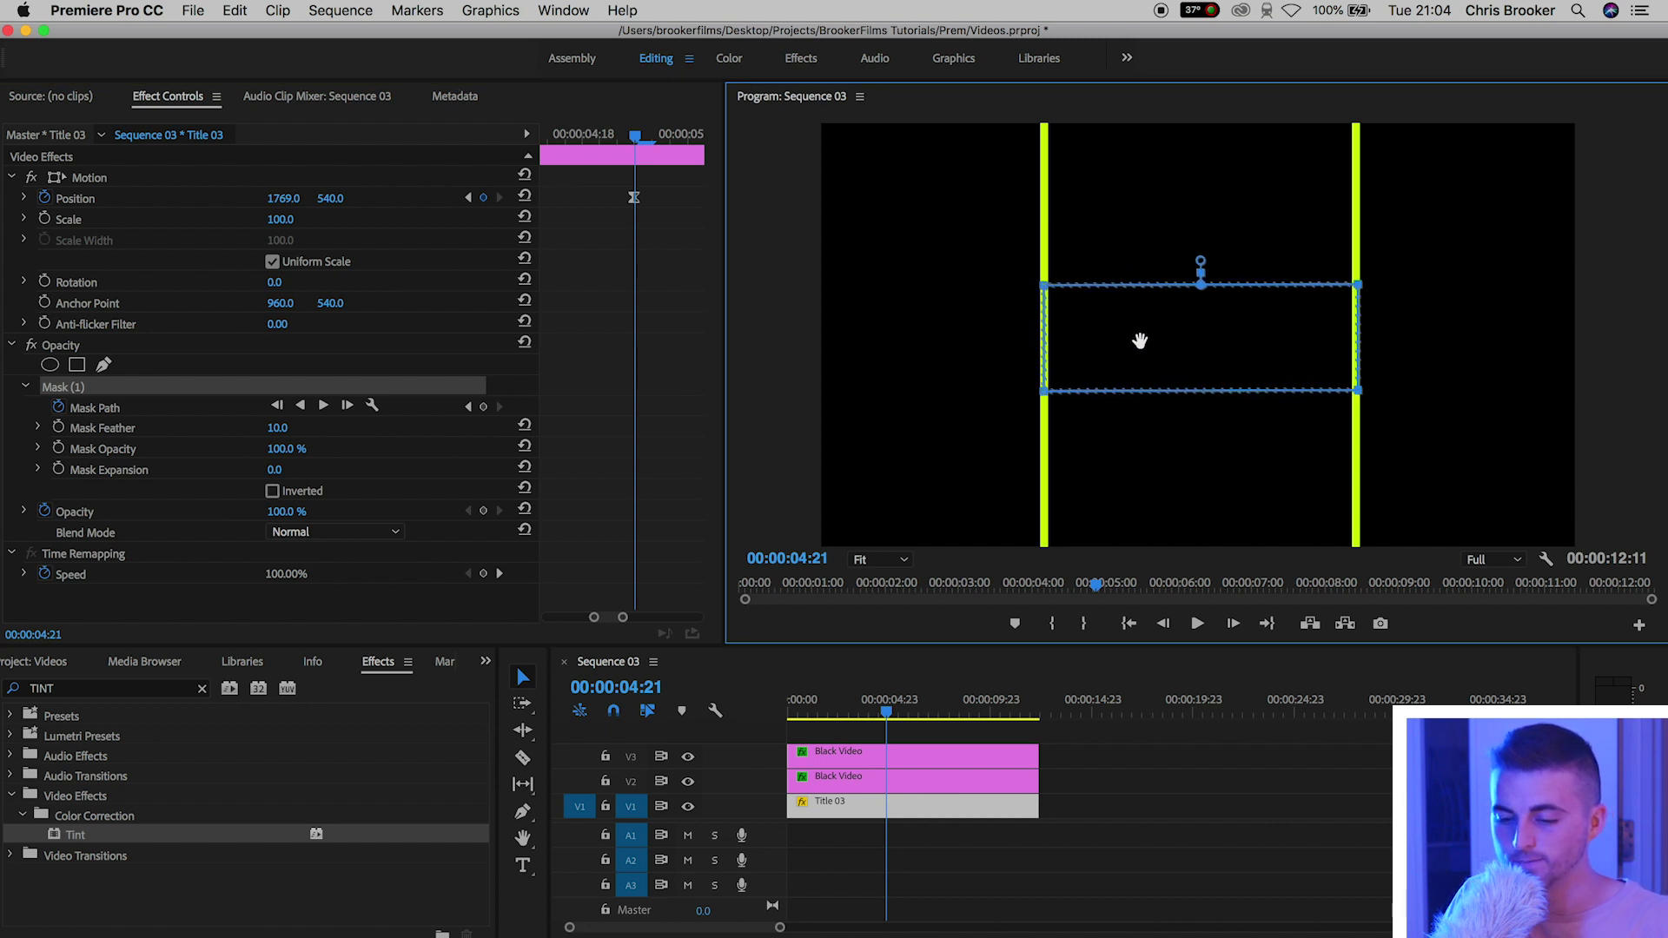
left_click(656, 308)
Step: Realign the mask with the green bars at 4:13 and 4:17, then scrub through the exit
key("minus")
left_click_drag(599, 136, 593, 132)
left_click(96, 386)
left_click_drag(1129, 347, 1174, 347)
left_click(612, 130)
left_click_drag(610, 135, 382, 165)
key("backslash")
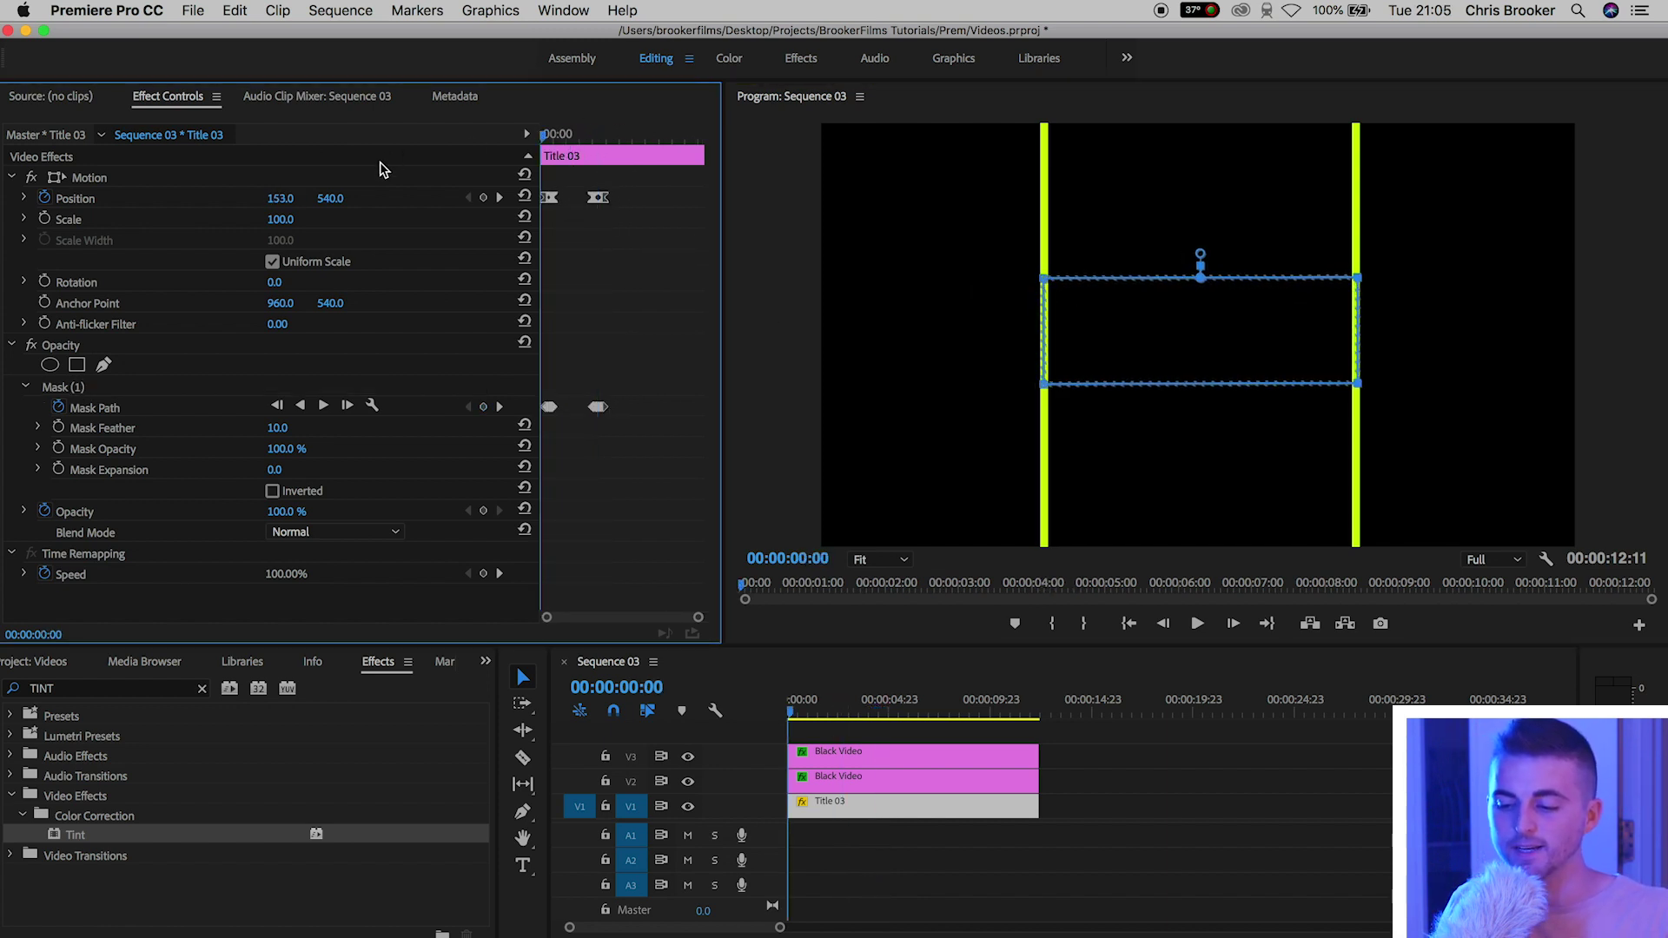
key("space")
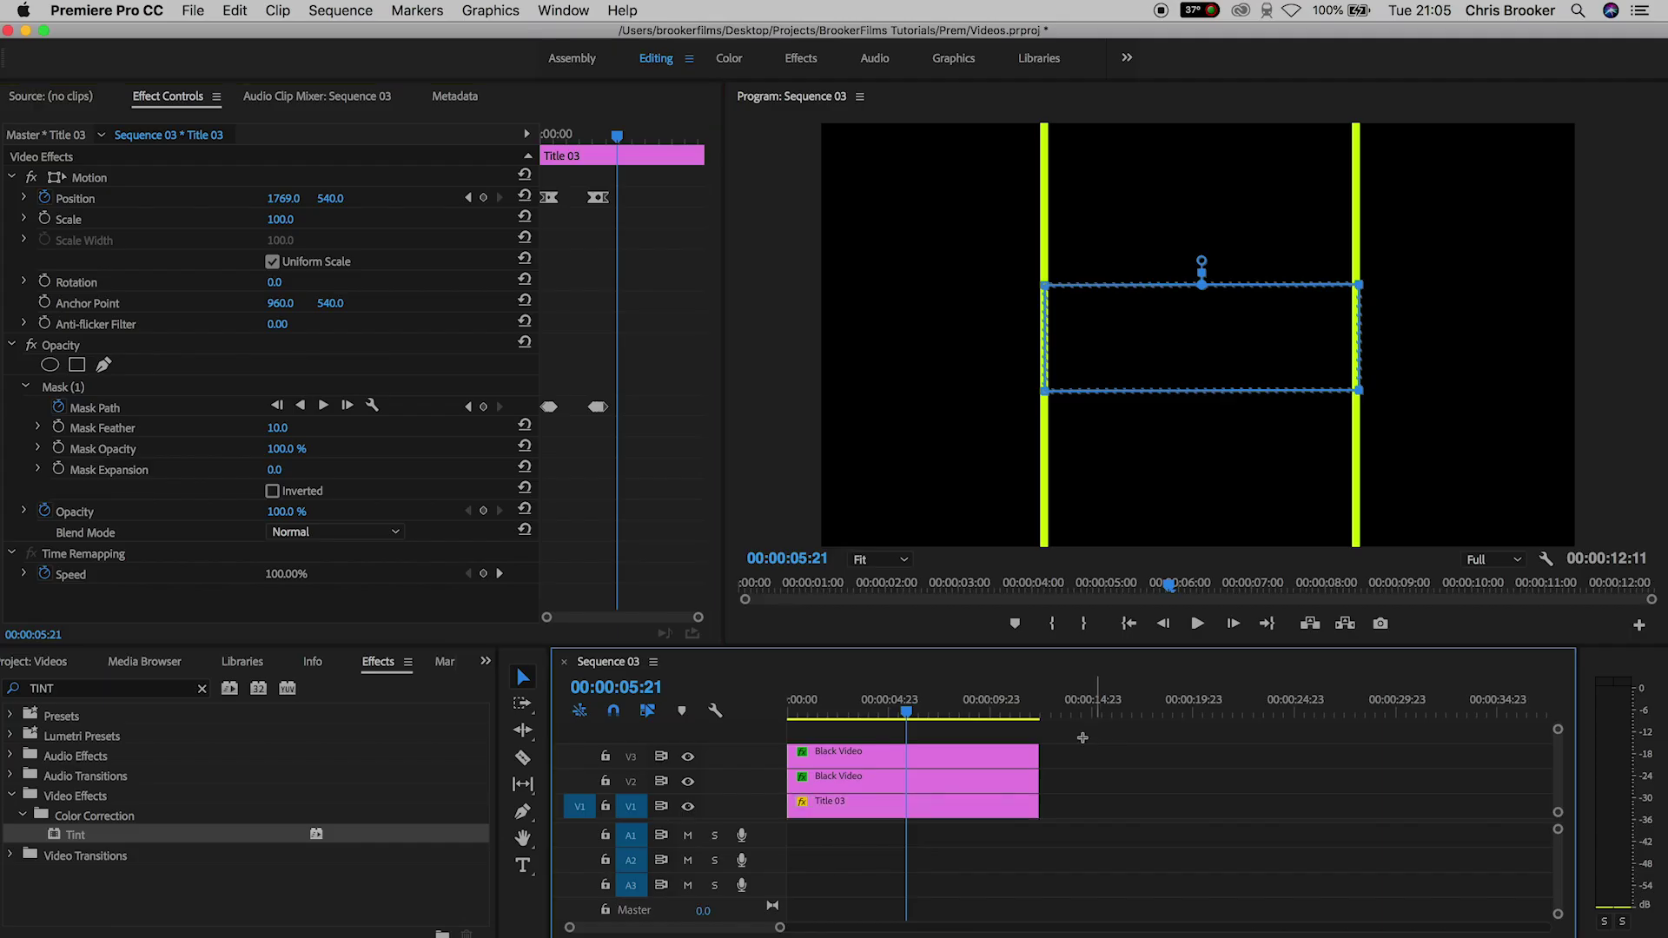
left_click_drag(1082, 738, 922, 791)
Step: Delete the Black Video clips on V2 and V3 and play Sequence 03 from the start
key("Delete")
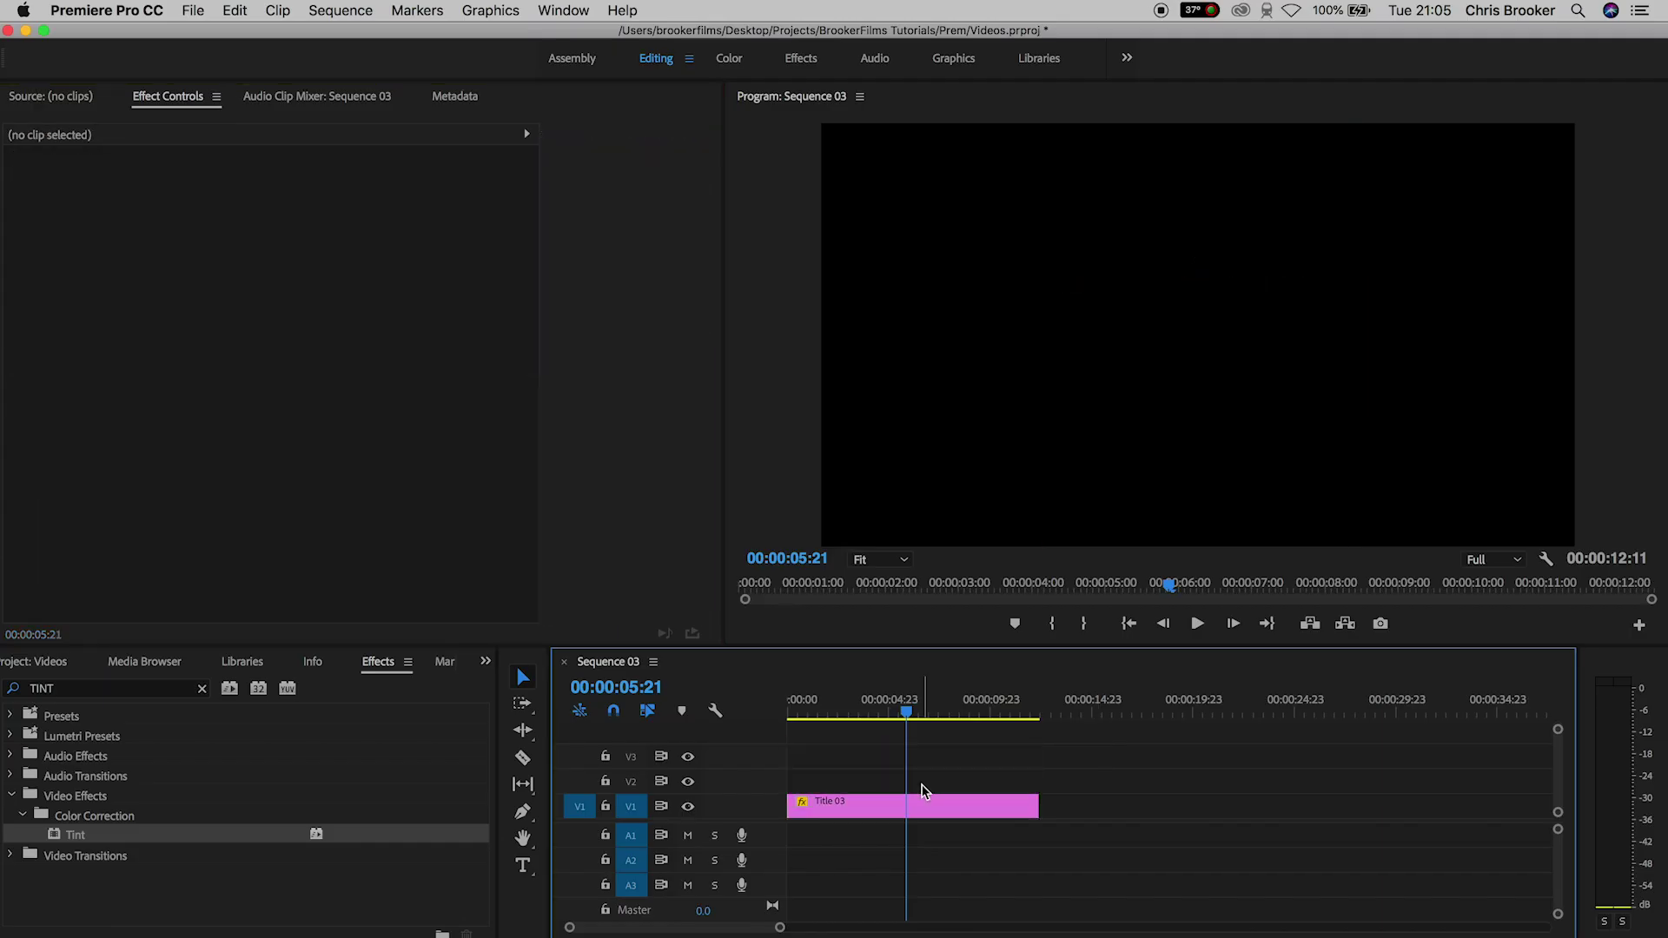
key("Home")
key("space")
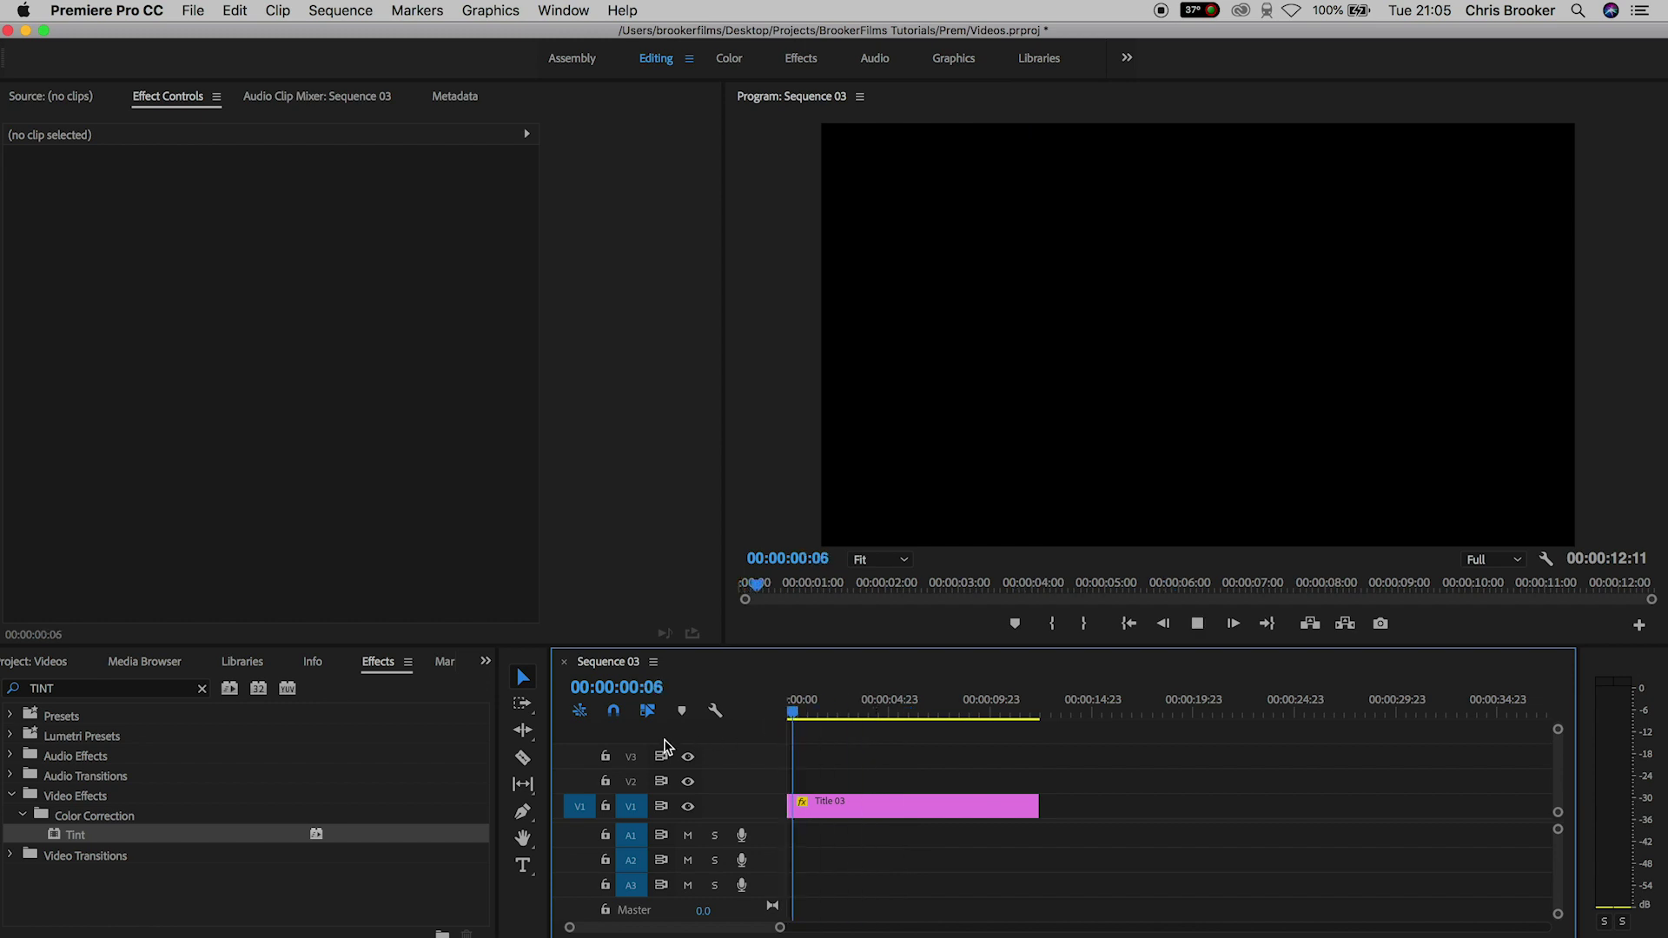